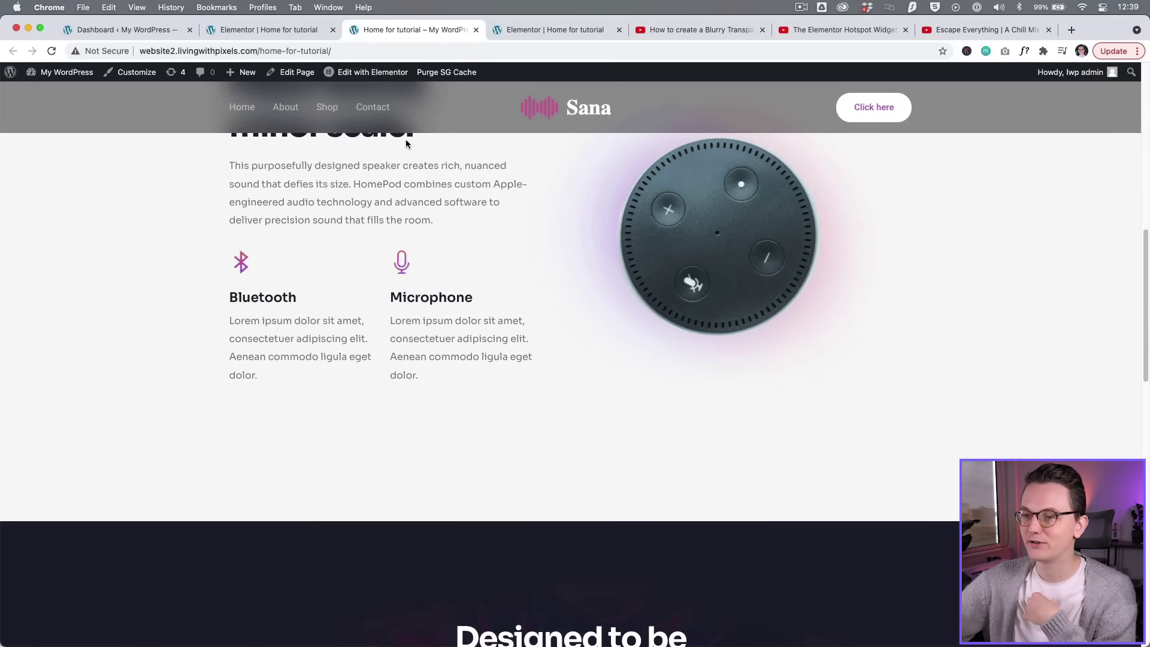
- Review the finished Sana speaker home page and the related YouTube tutorials on the blurry sticky header and the hotspot widget
scroll(668, 115, up, 3)
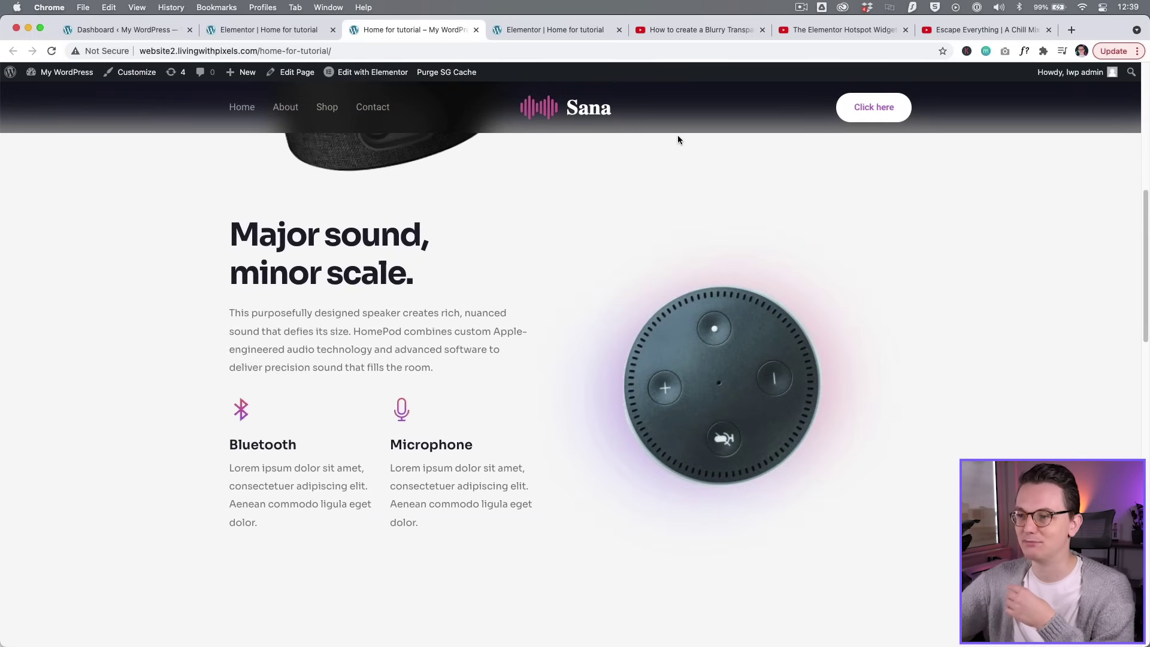
scroll(677, 135, up, 3)
scroll(677, 135, up, 2)
click(747, 34)
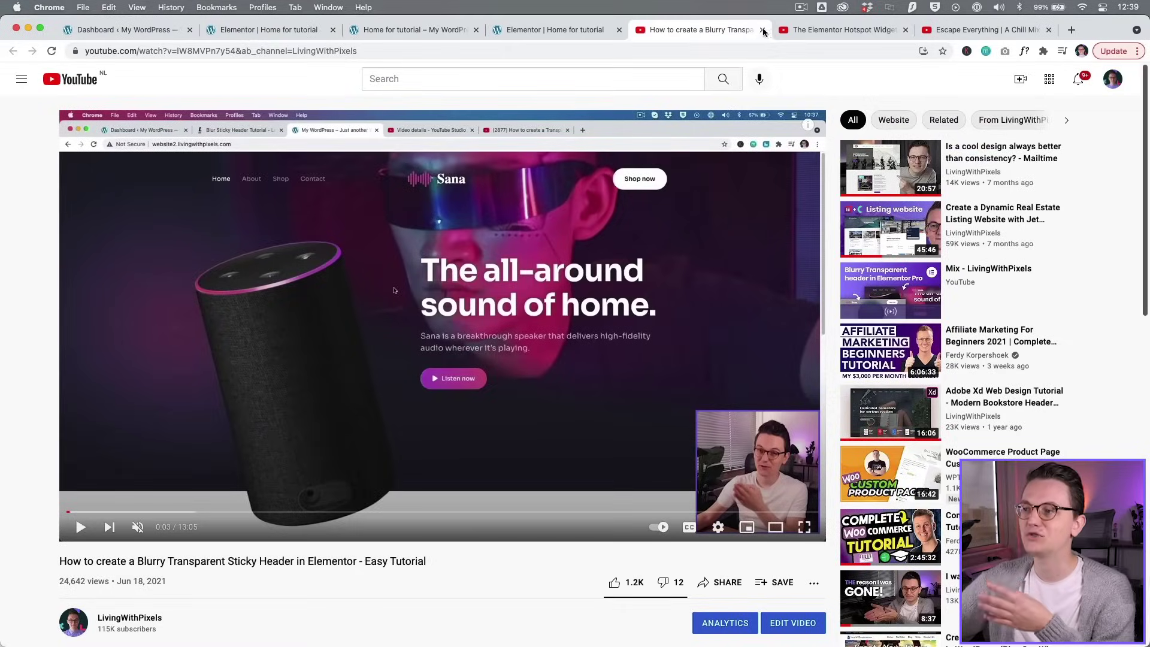
click(808, 31)
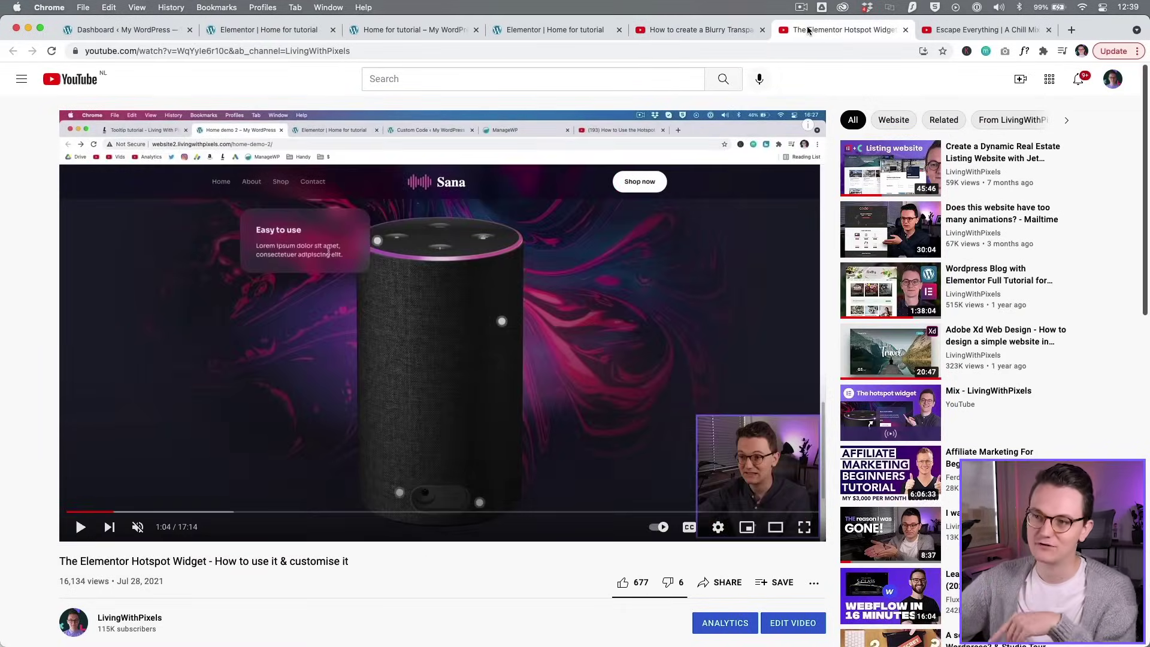
click(398, 27)
scroll(429, 259, up, 3)
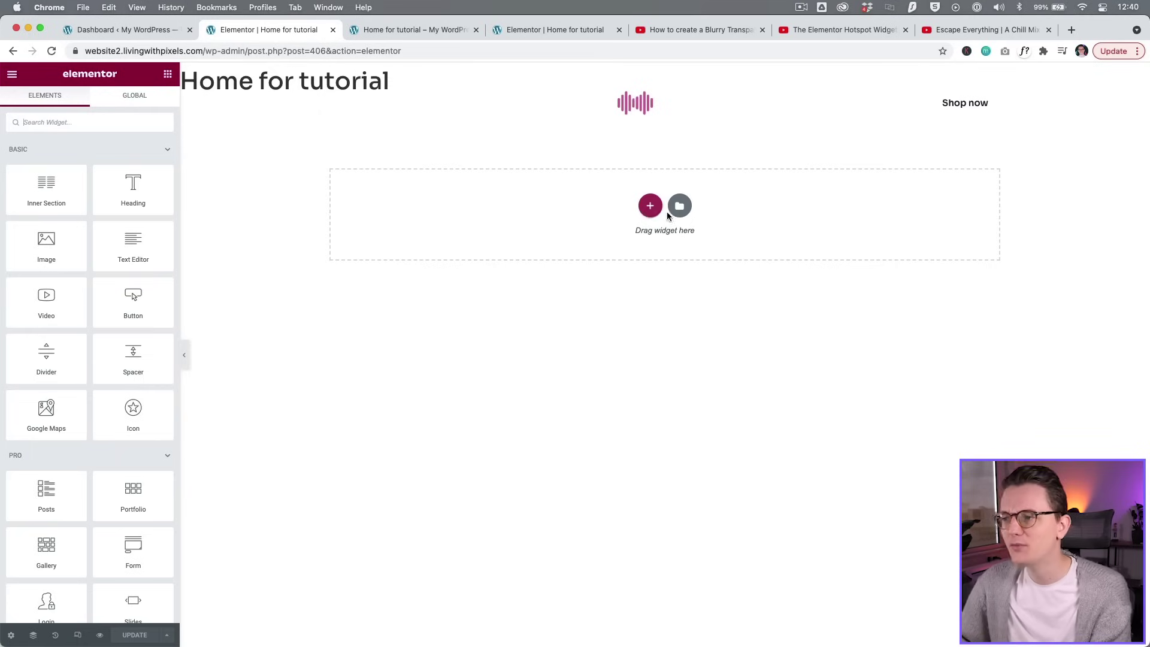
click(407, 31)
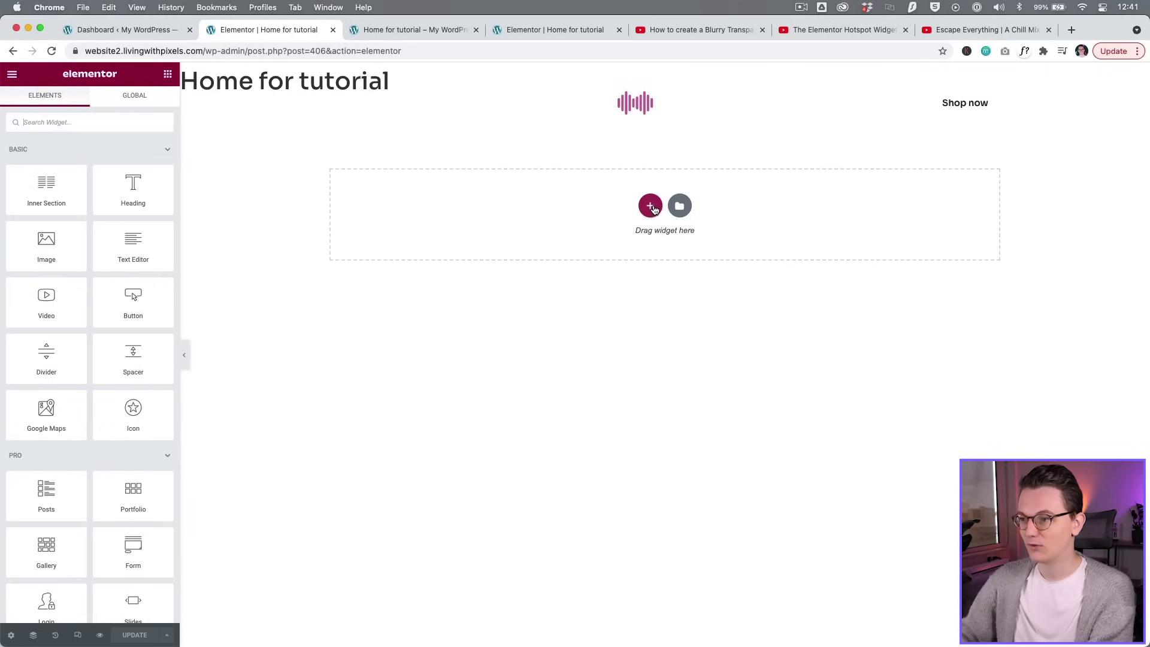
- Add a two-column section with a minimum height of 850 px and no columns gap
click(651, 206)
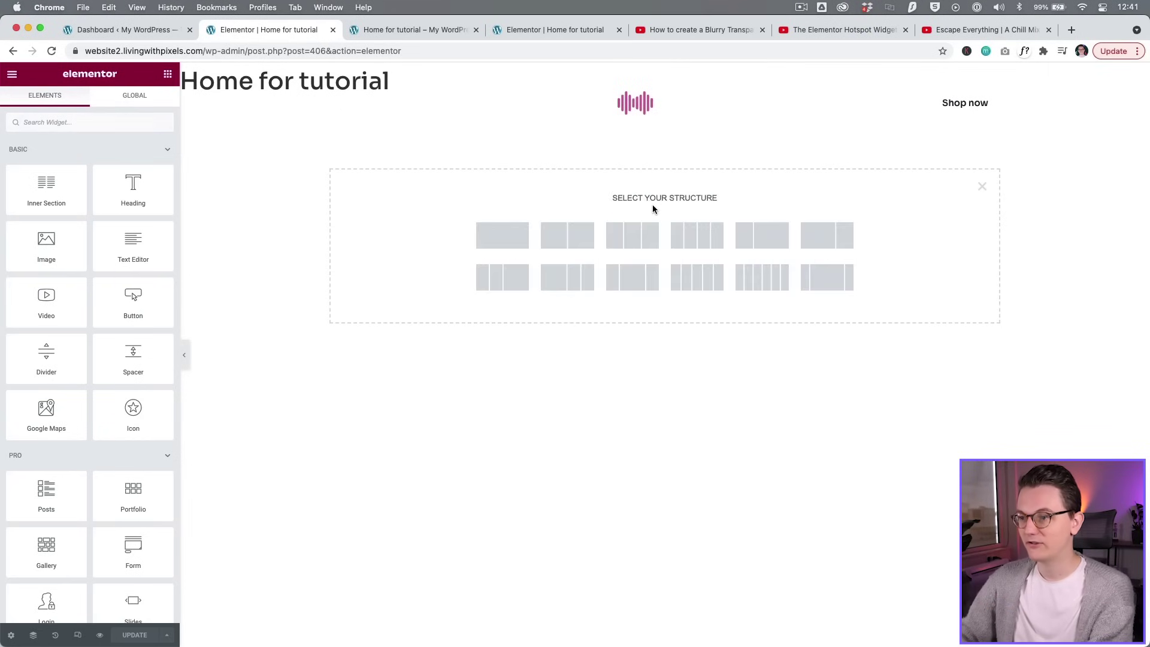
click(580, 237)
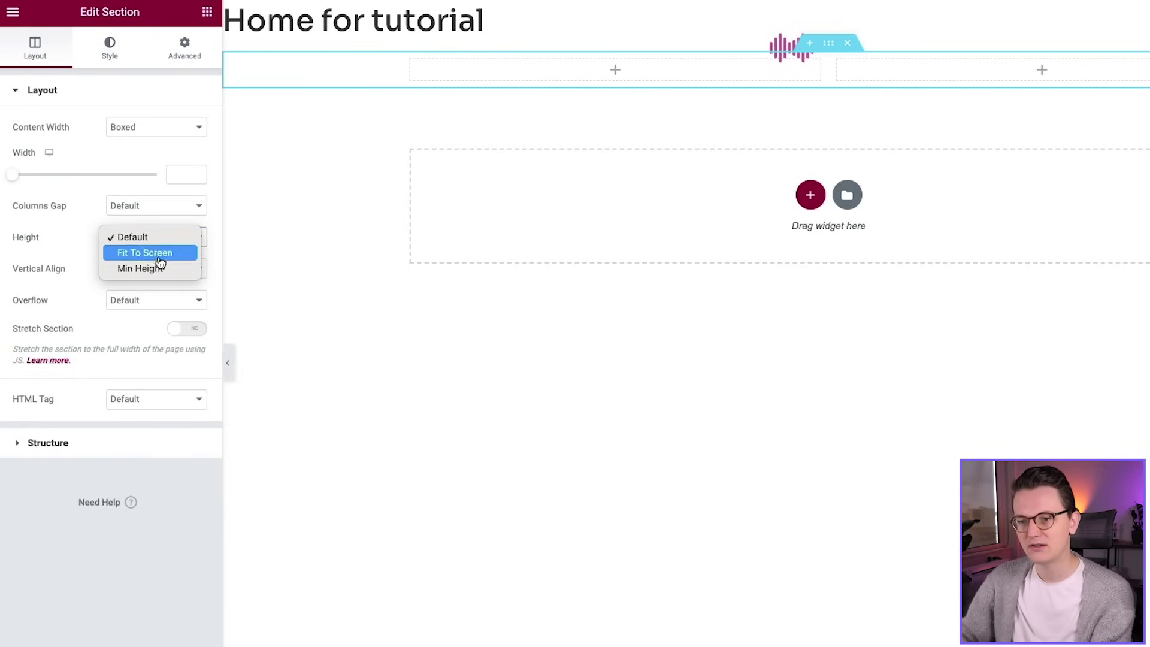
click(153, 270)
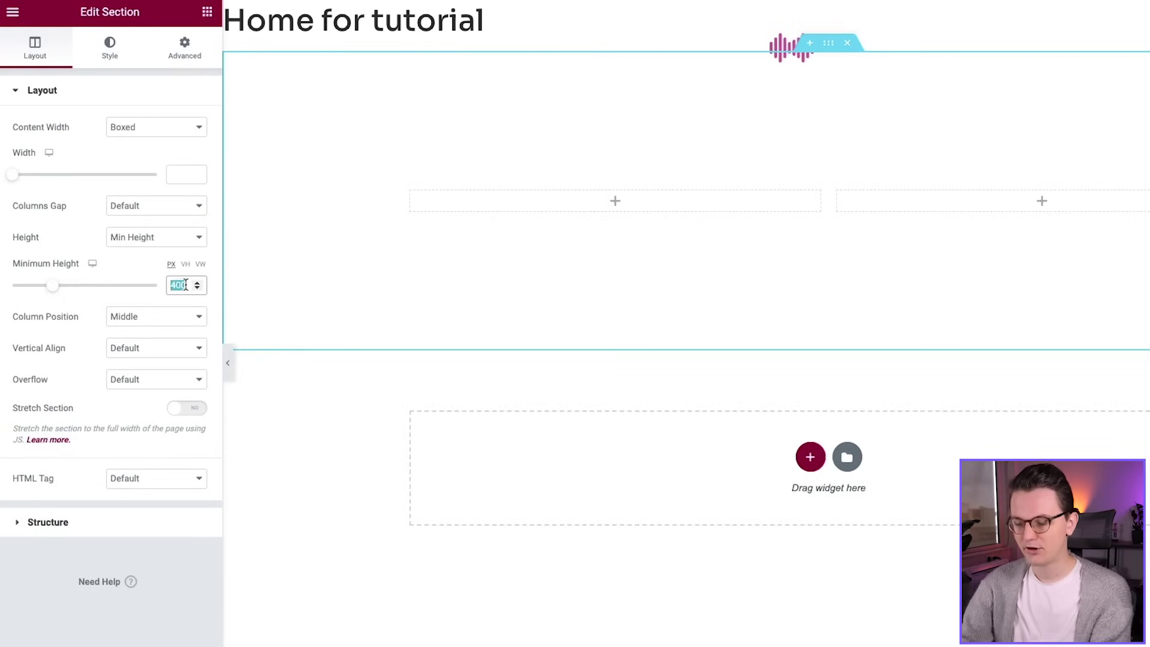
text(850)
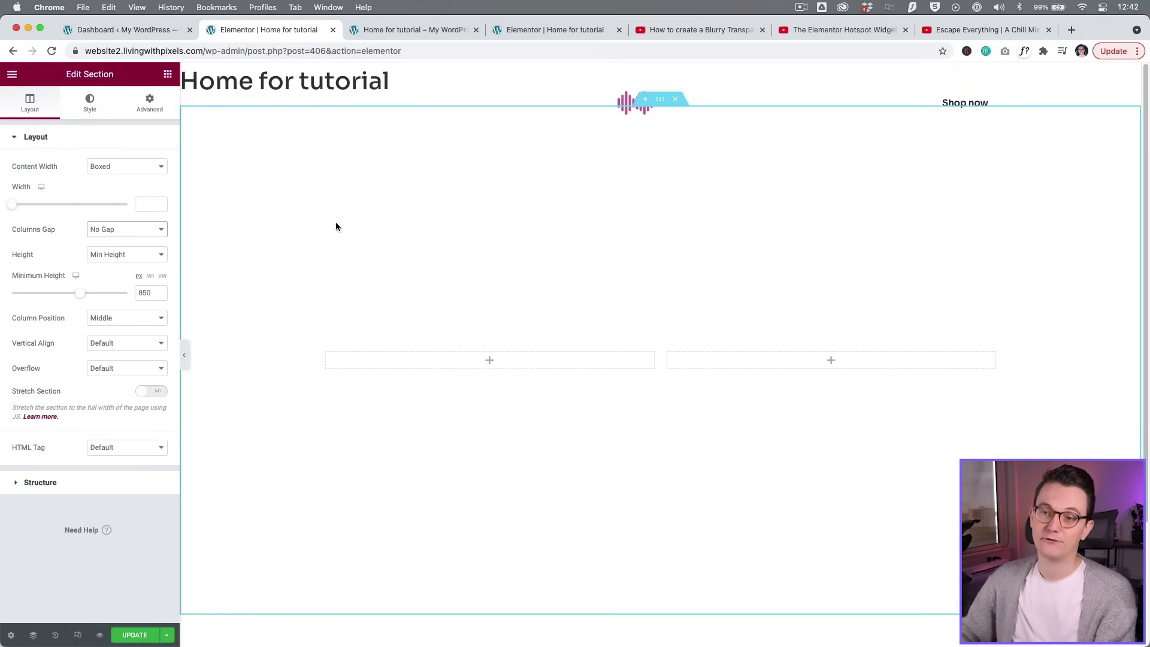
- Set the section's normal background type to video and check the hero of the finished page for reference
click(89, 103)
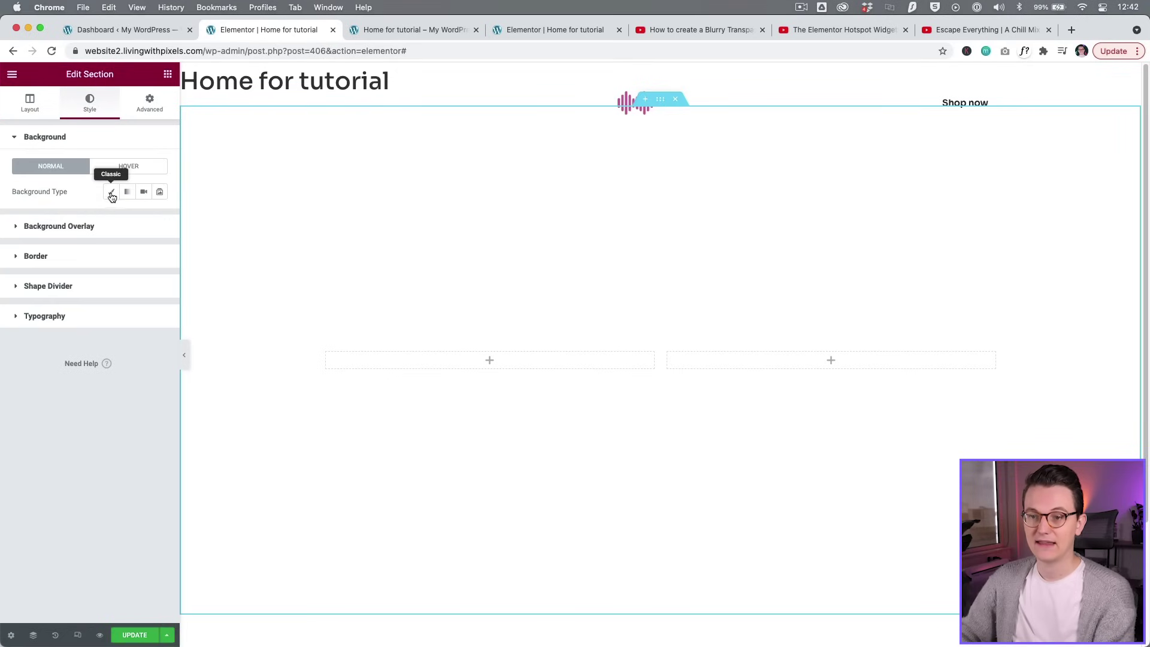
click(143, 193)
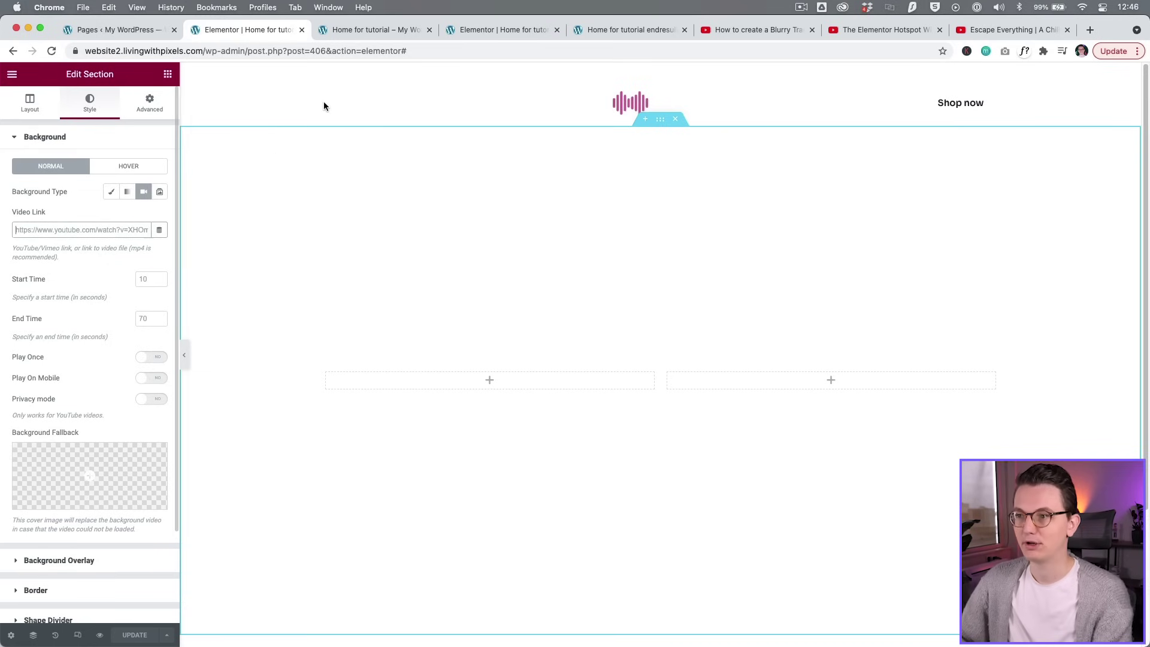
click(629, 30)
key(super+r)
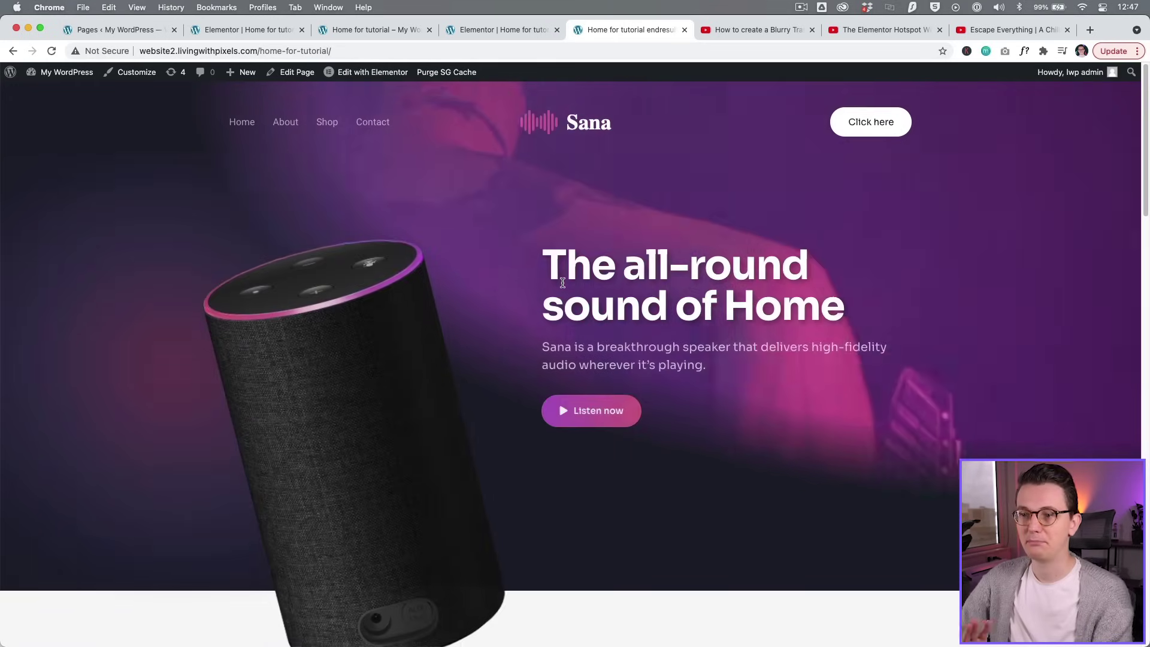
click(210, 29)
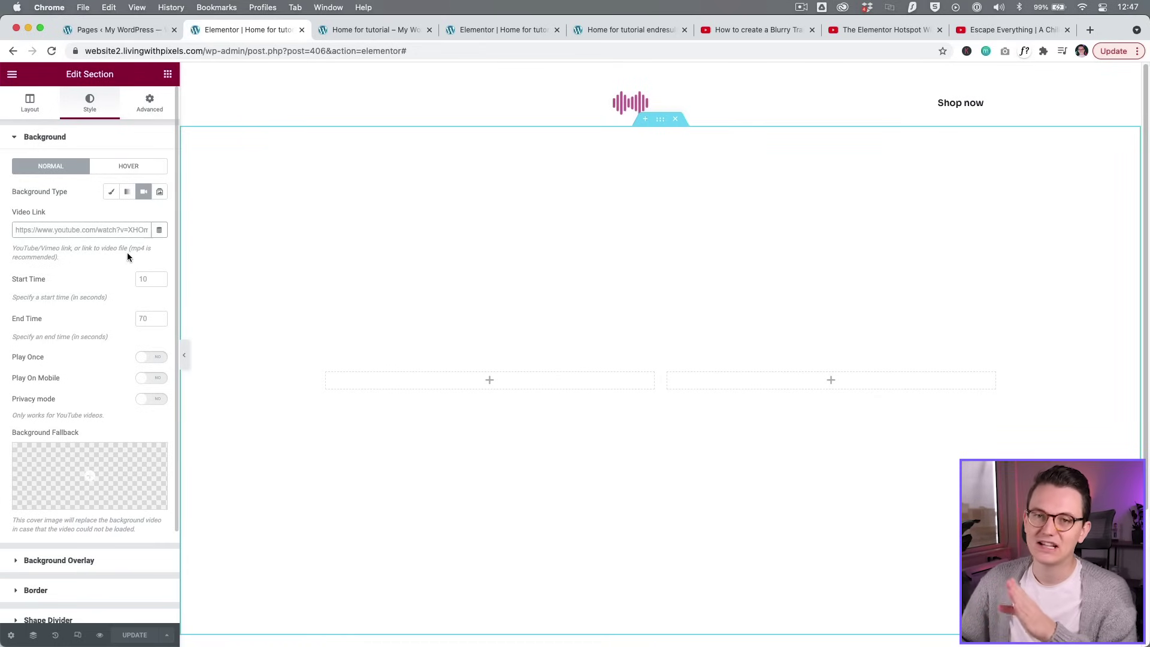
click(110, 255)
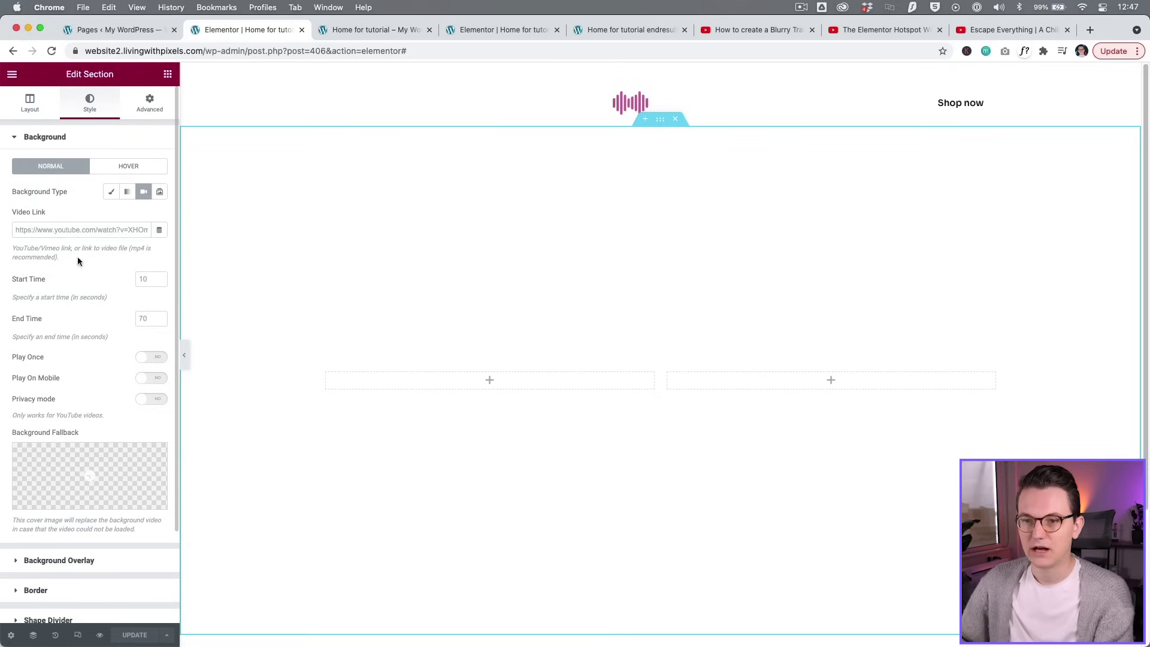
- Preview the Pexels MP4 clip in the Sources folder and copy that video's file URL from the WordPress media library
click(110, 32)
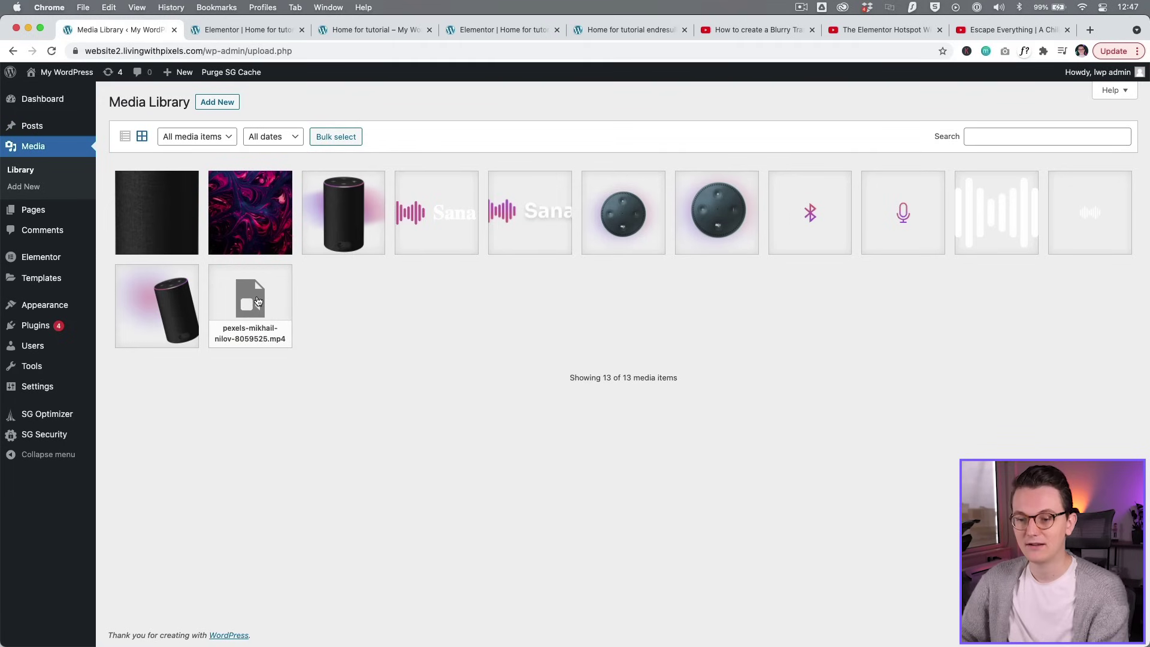
mouse_move(215, 629)
click(159, 633)
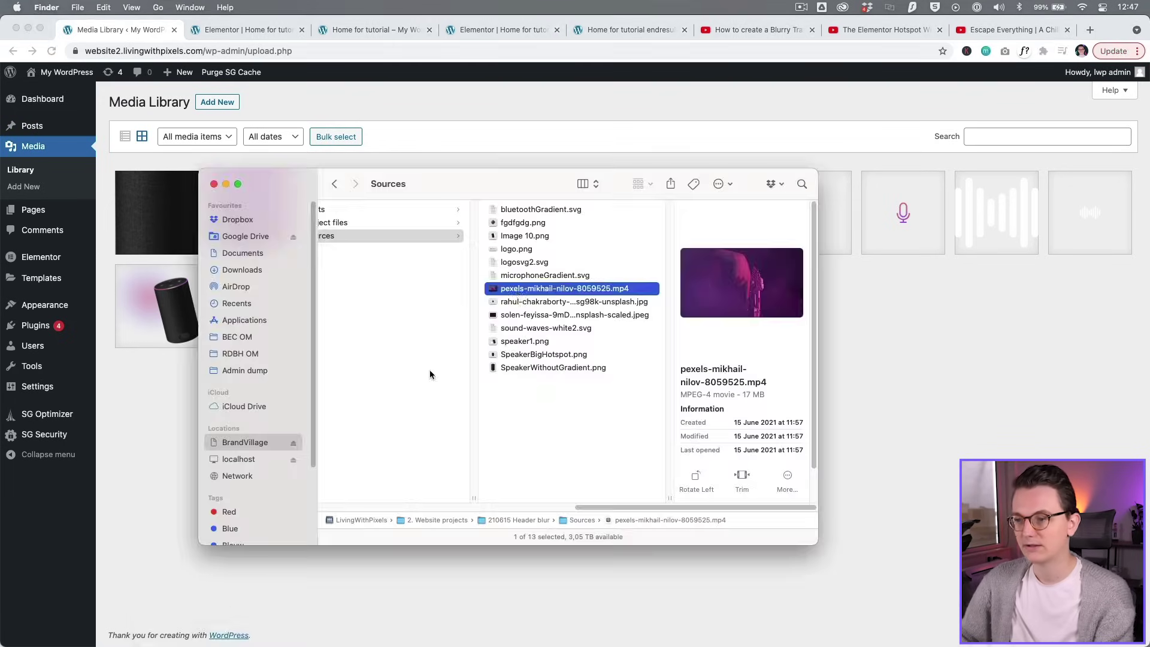
key(space)
key(space)
key(super+Tab)
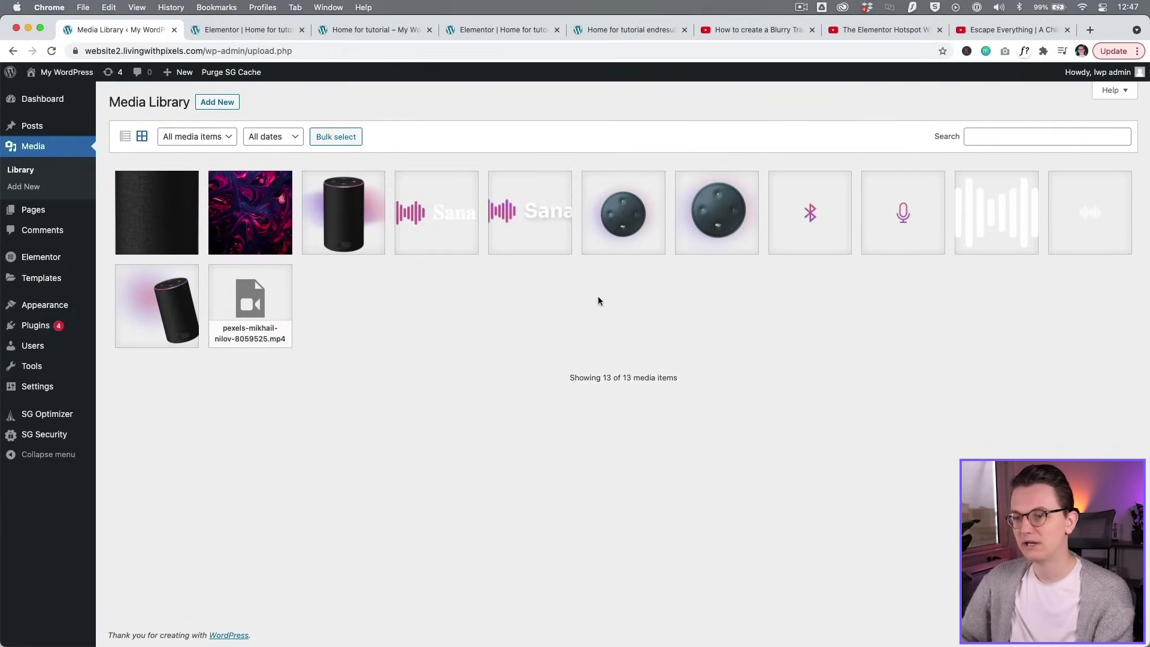
click(255, 306)
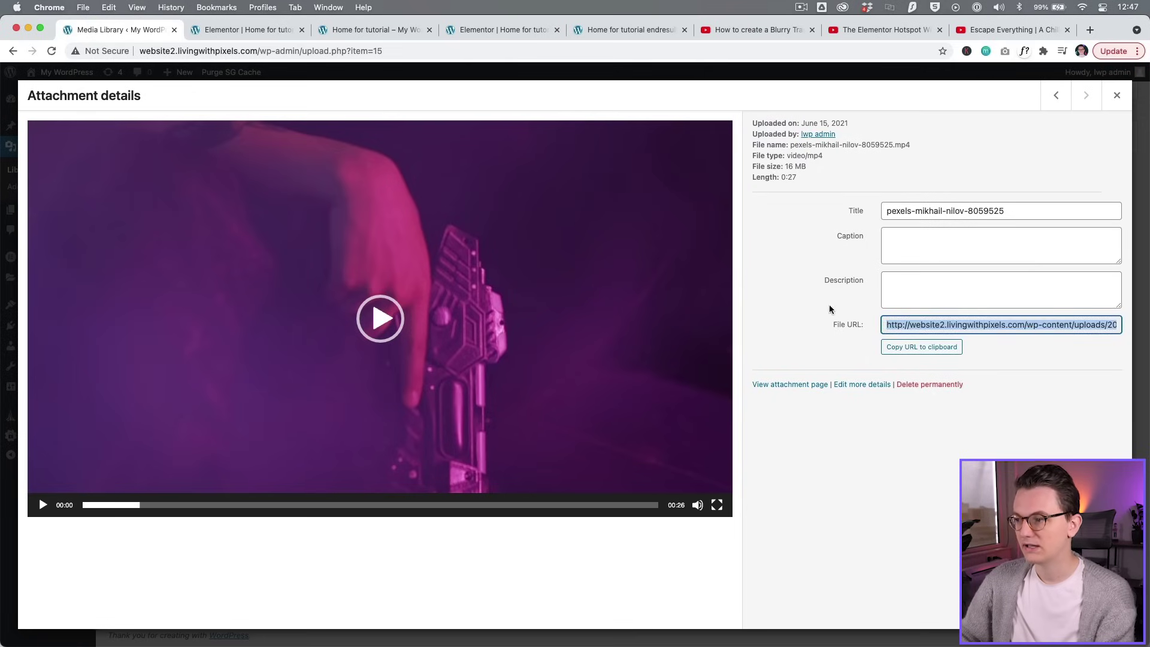
- Paste the copied MP4 URL as the section's background video link and compare the section with the finished page
click(251, 31)
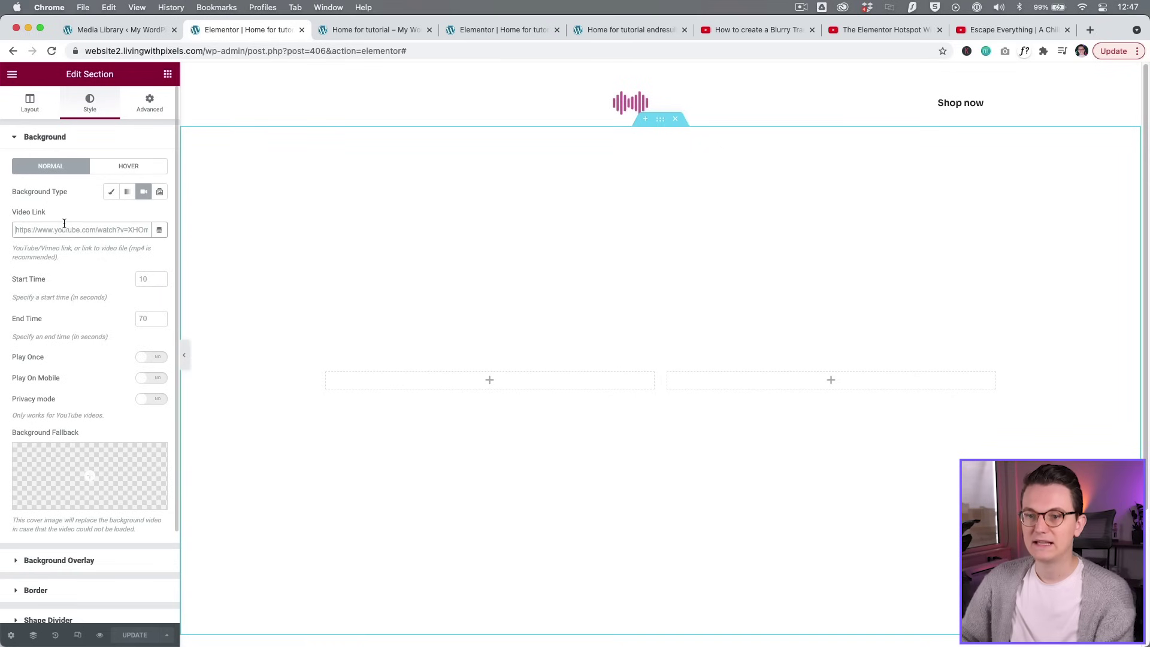
key(super+v)
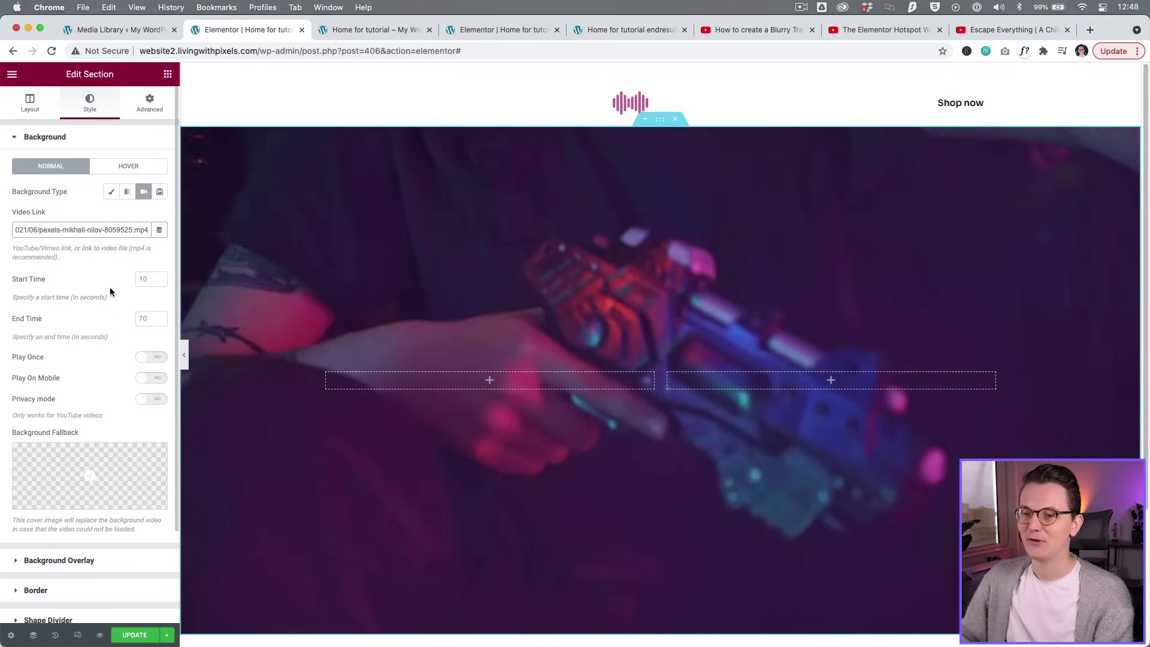
click(590, 29)
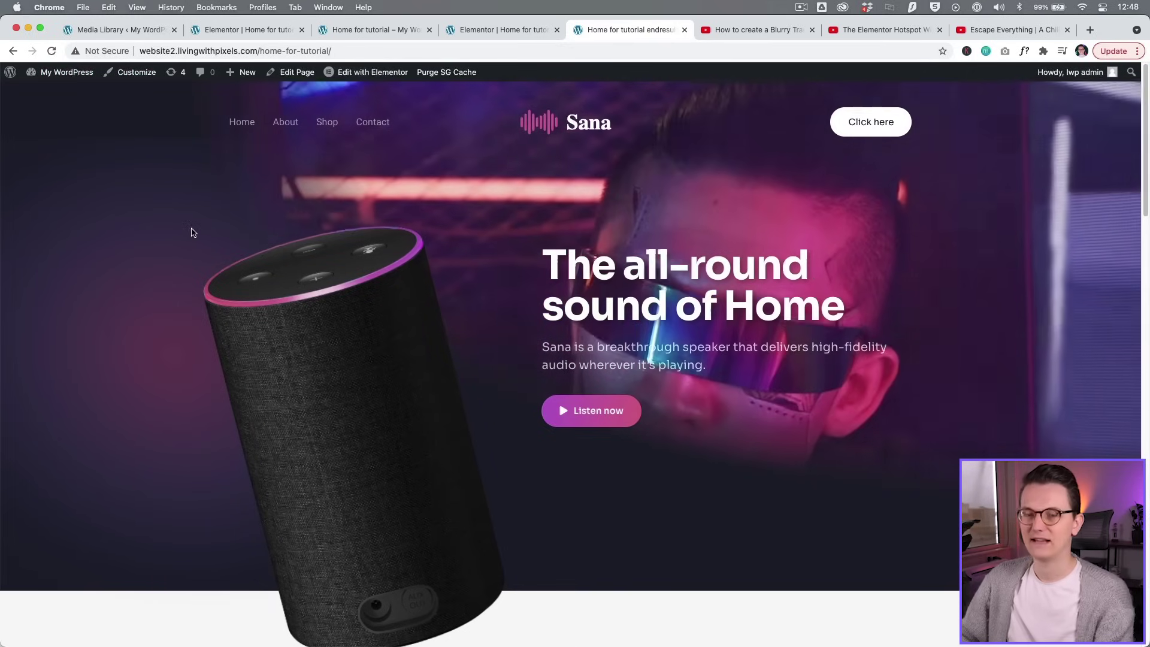
click(245, 31)
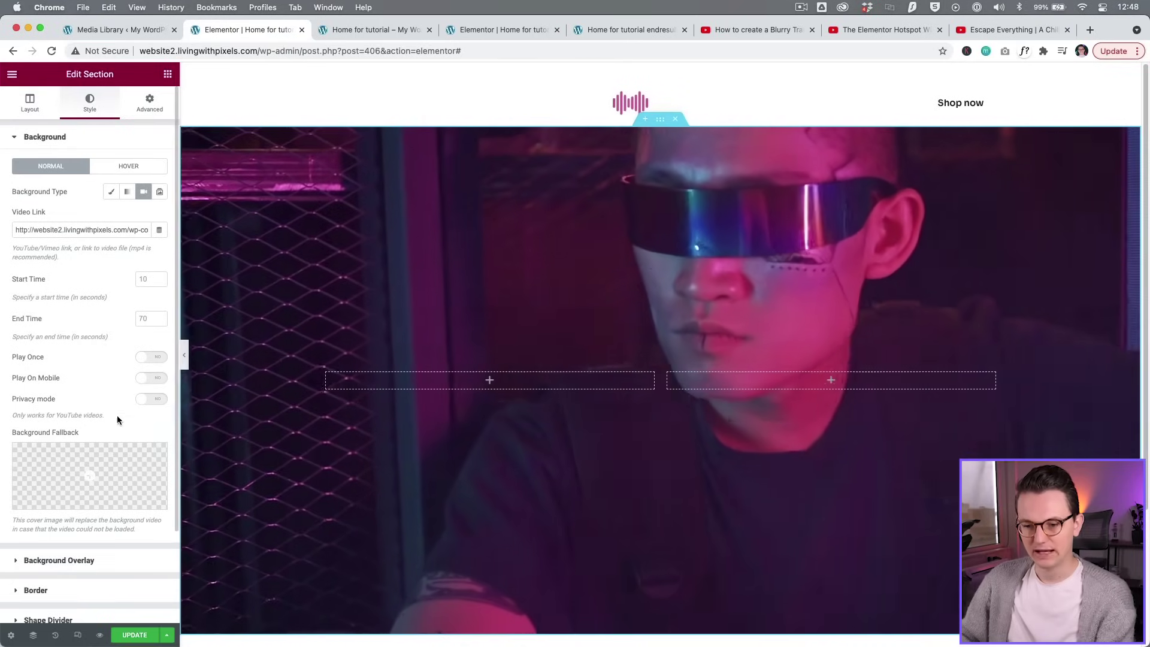
- Set the section's background overlay to a gradient and look at the global colors available for its first color
click(100, 563)
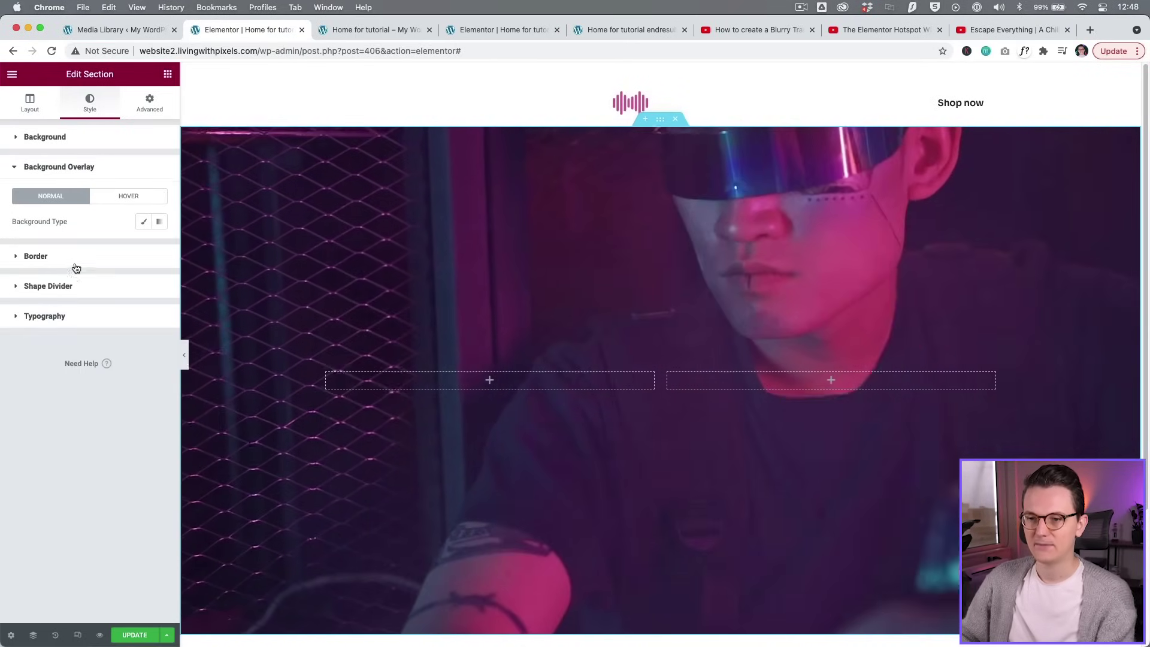
click(158, 223)
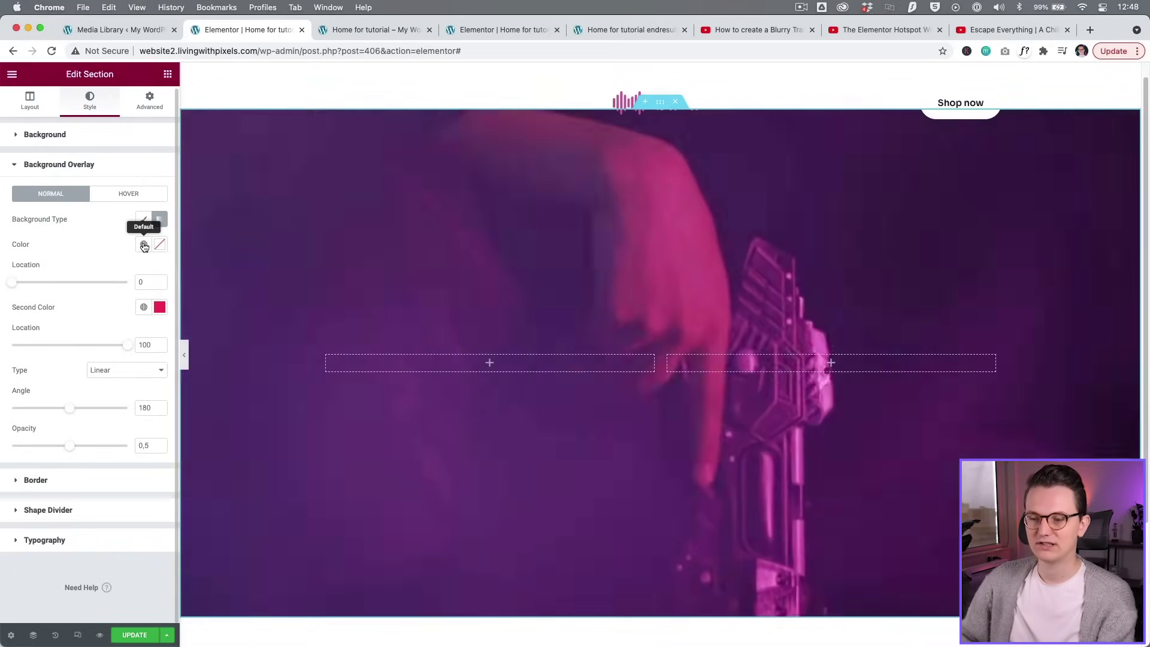
click(144, 246)
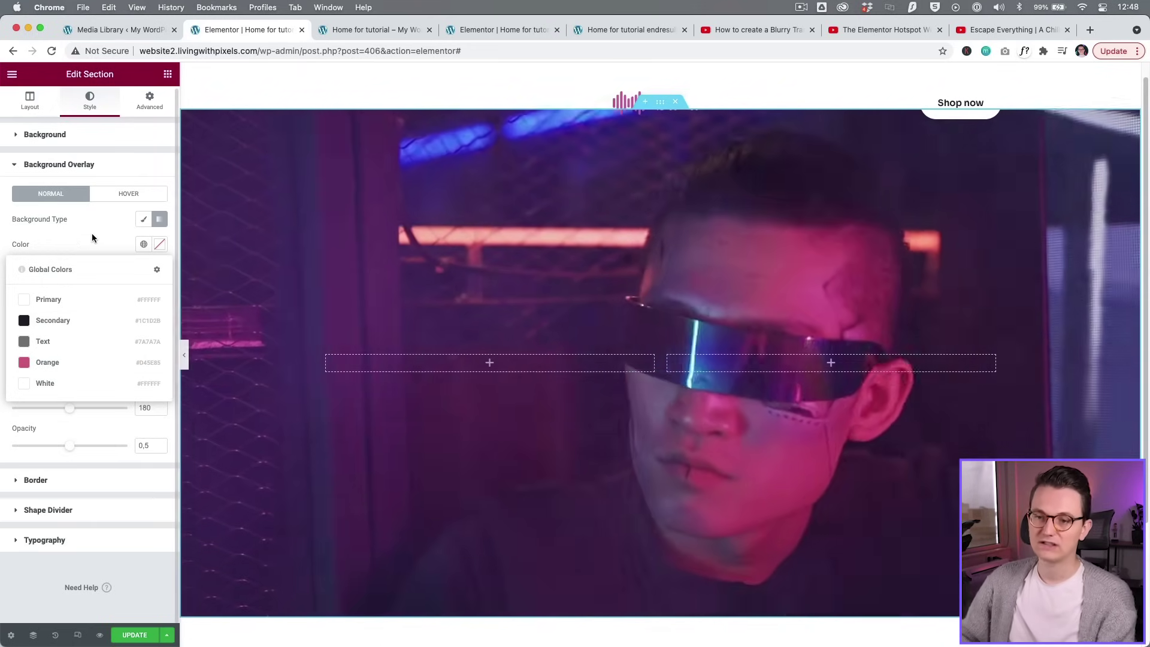
click(100, 236)
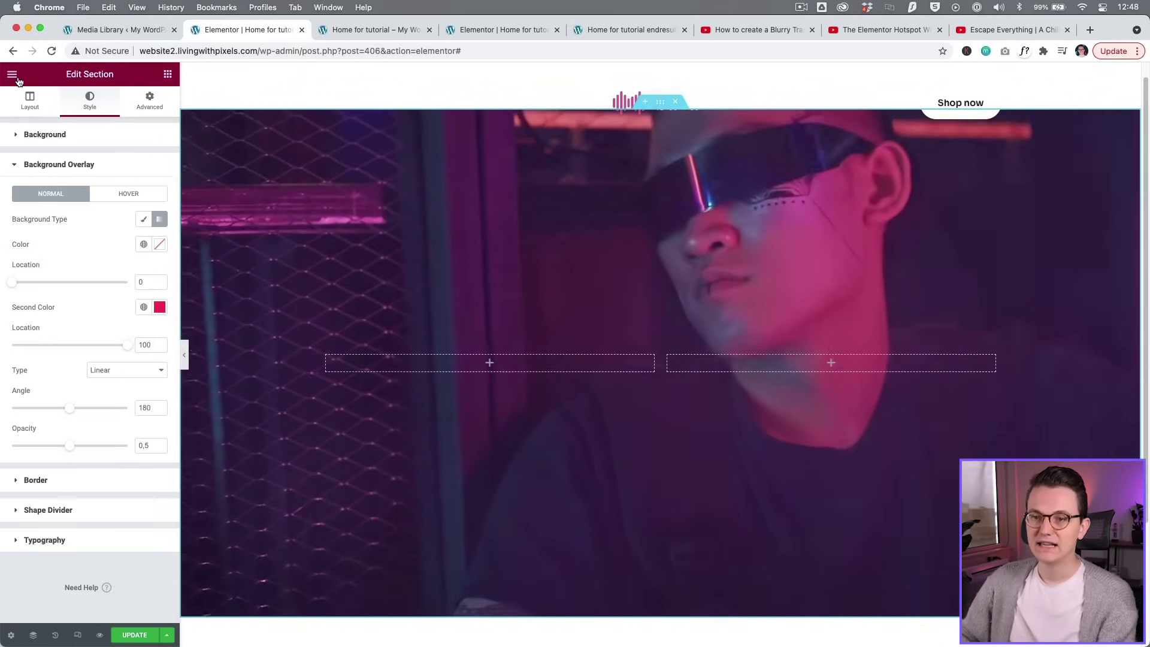
- Review the site settings for global colors and fonts, including the typography of the primary global font
click(15, 76)
click(66, 128)
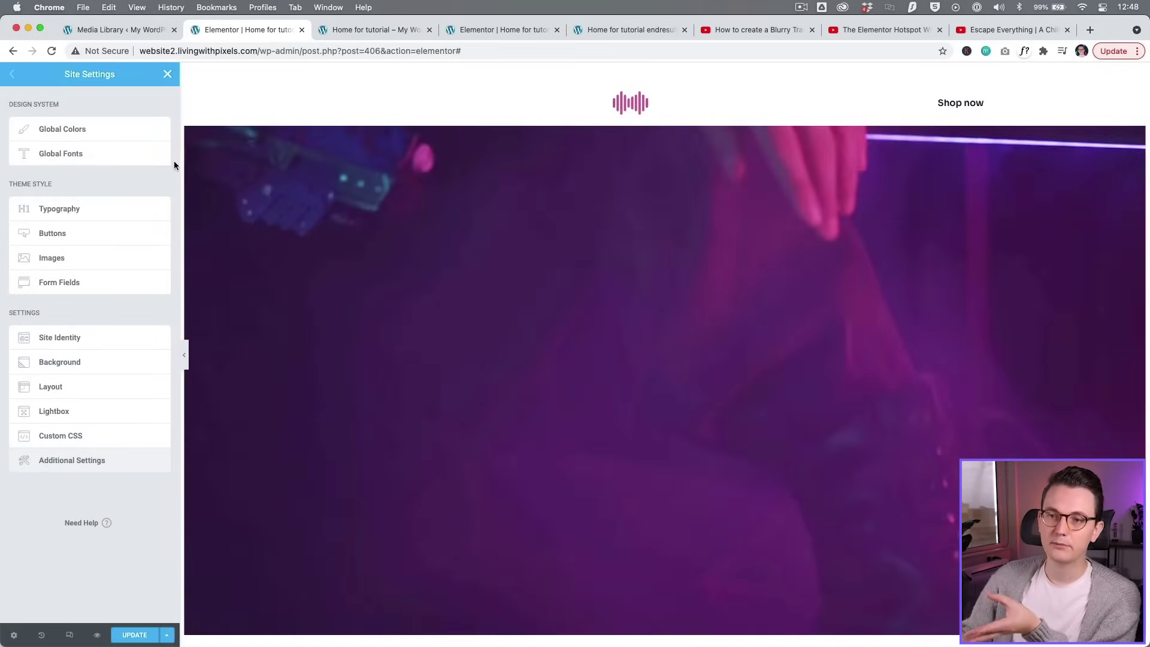
click(120, 135)
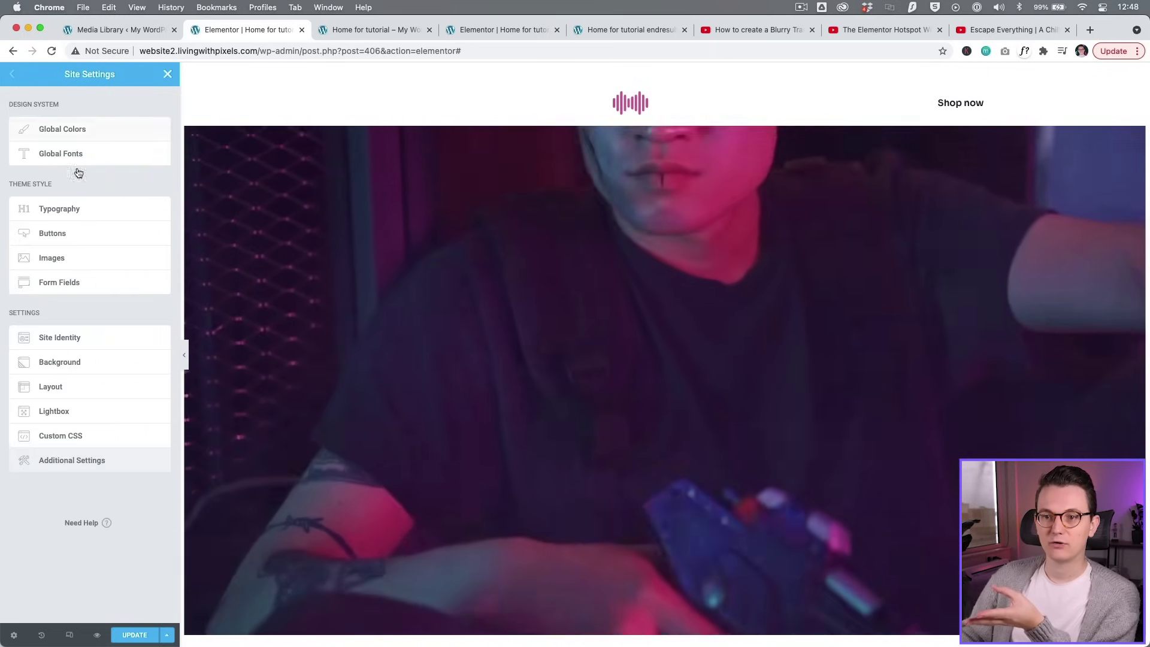
click(74, 157)
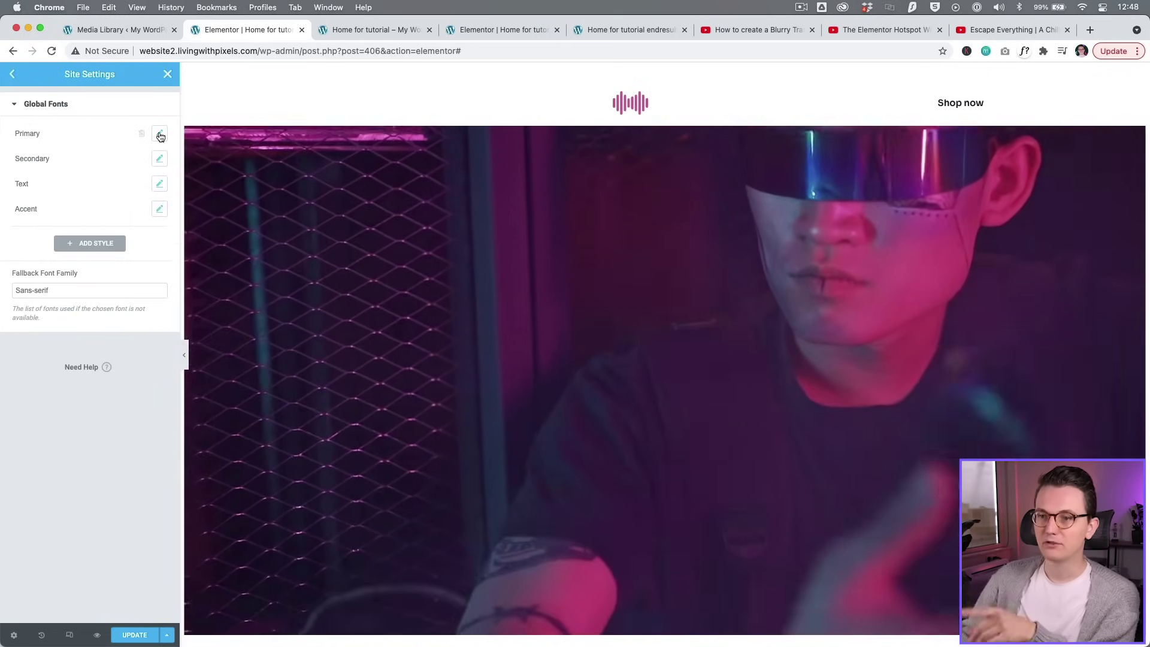
click(160, 135)
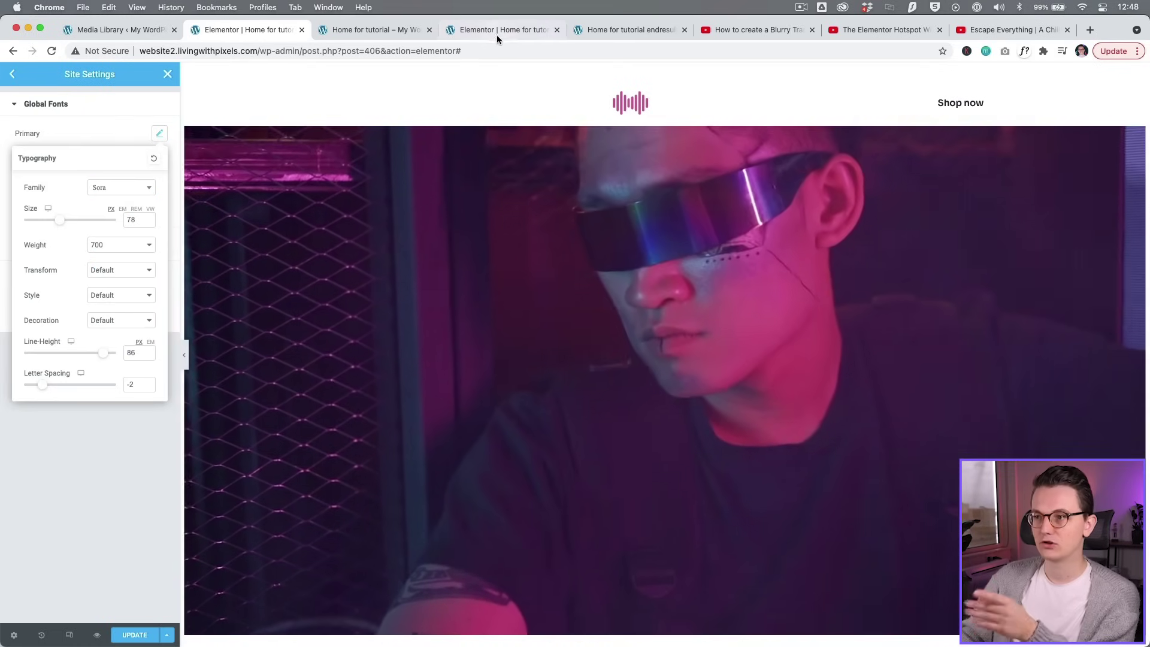
- Examine the heading and body text styles on the finished page, and close the site settings in the editor
click(598, 29)
drag(567, 252, 636, 264)
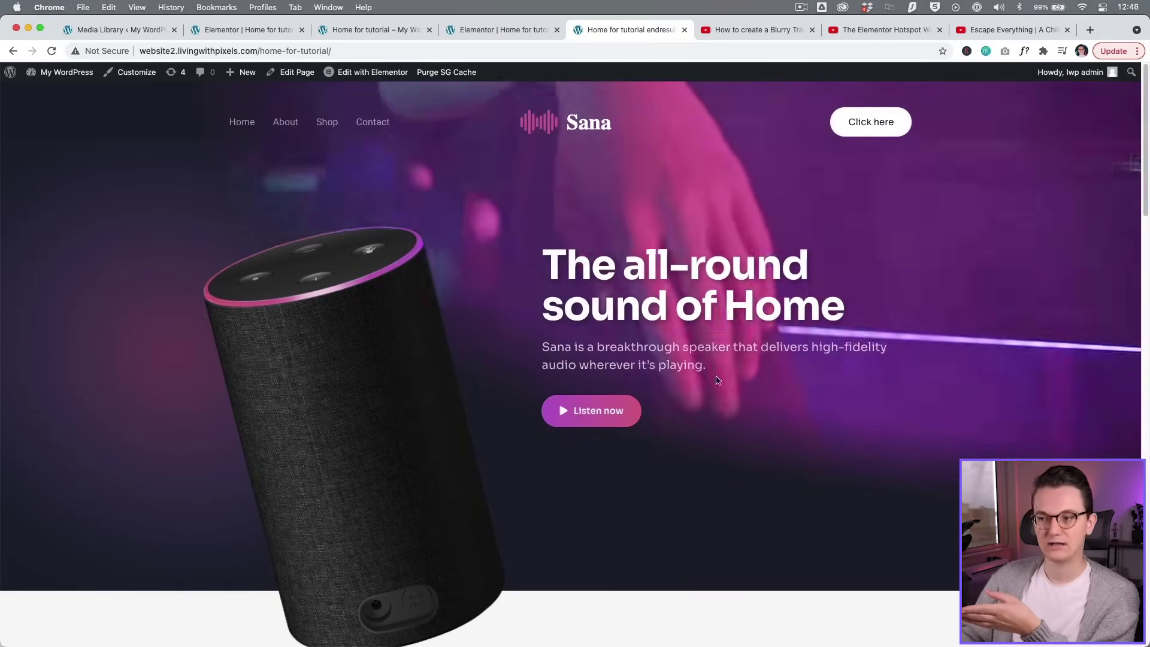
drag(687, 367, 538, 352)
click(537, 352)
scroll(361, 335, down, 7)
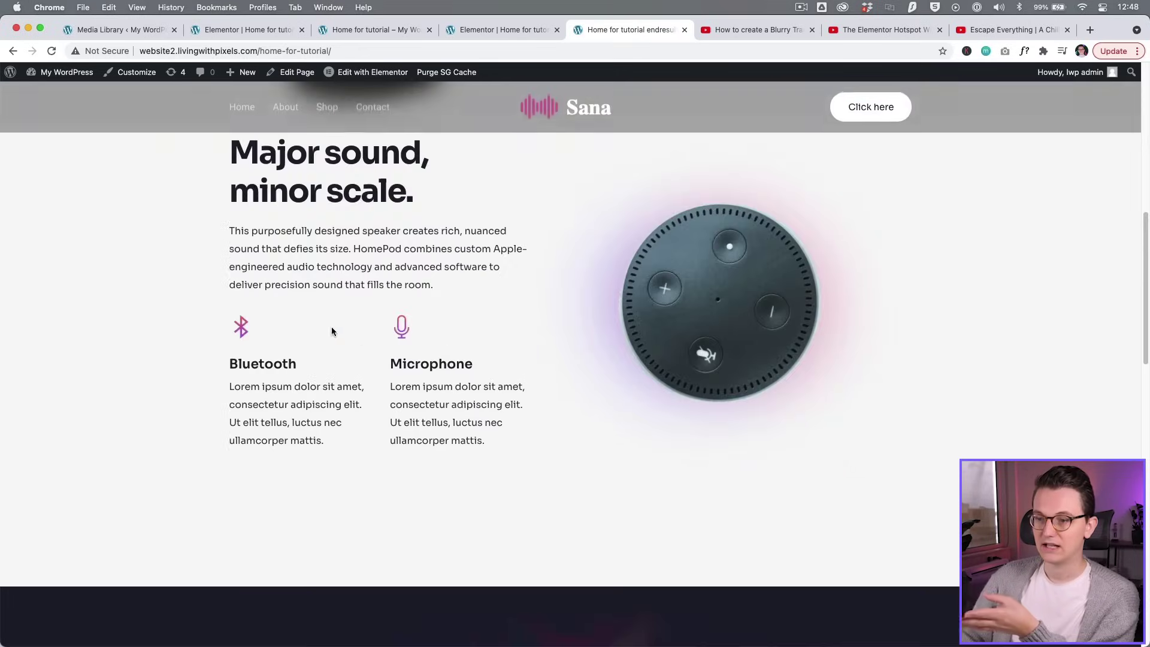
scroll(381, 397, up, 3)
key(super+2)
click(110, 465)
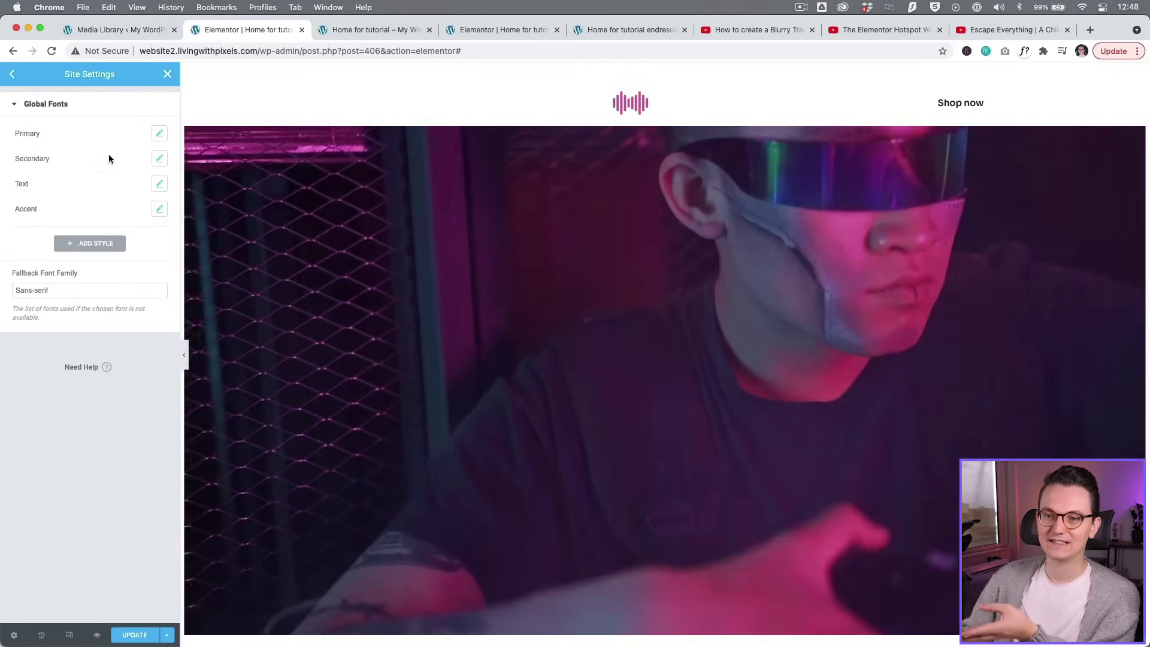
click(11, 75)
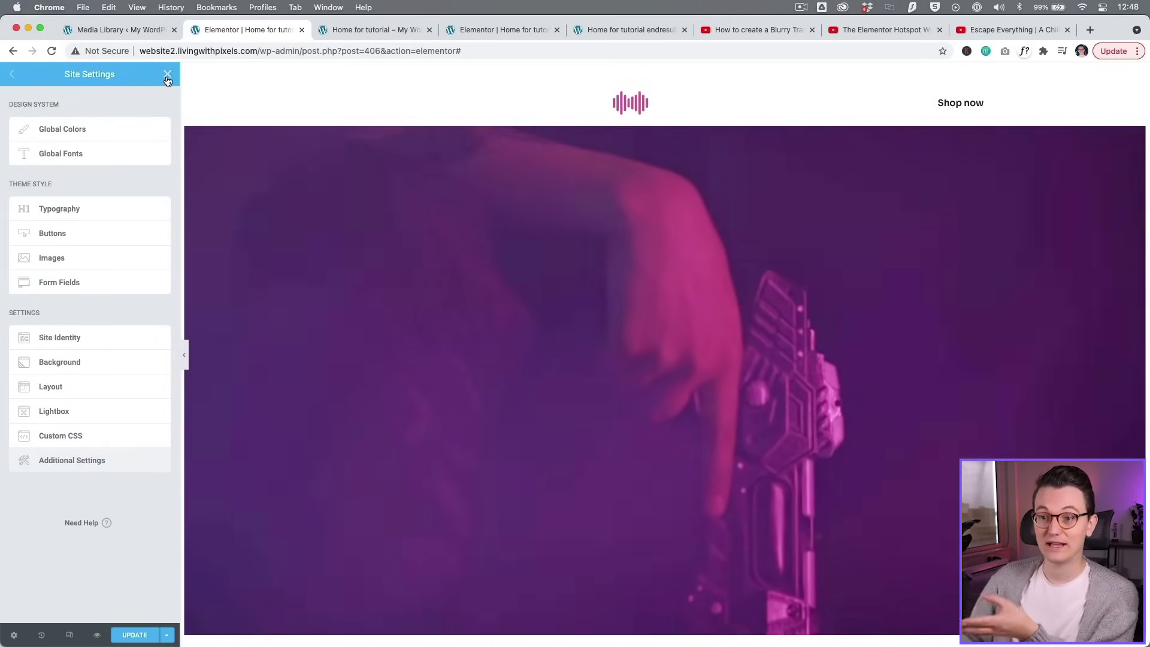
click(168, 75)
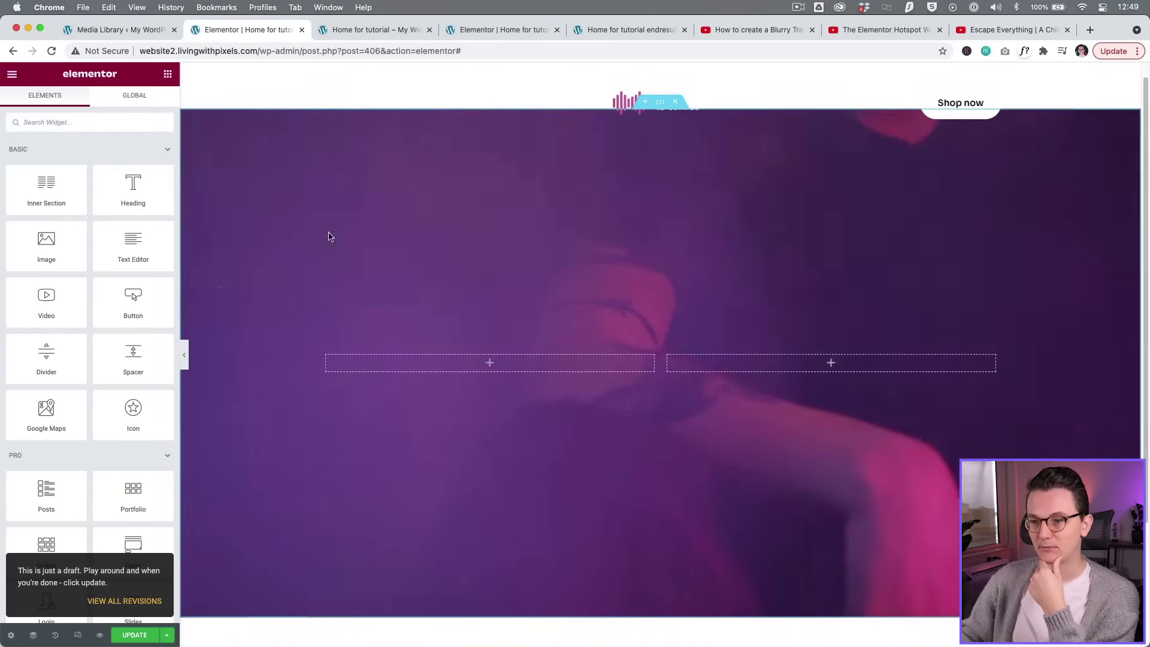
- Open the hero section's background overlay settings and set the gradient's first color to a bright green
right_click(309, 219)
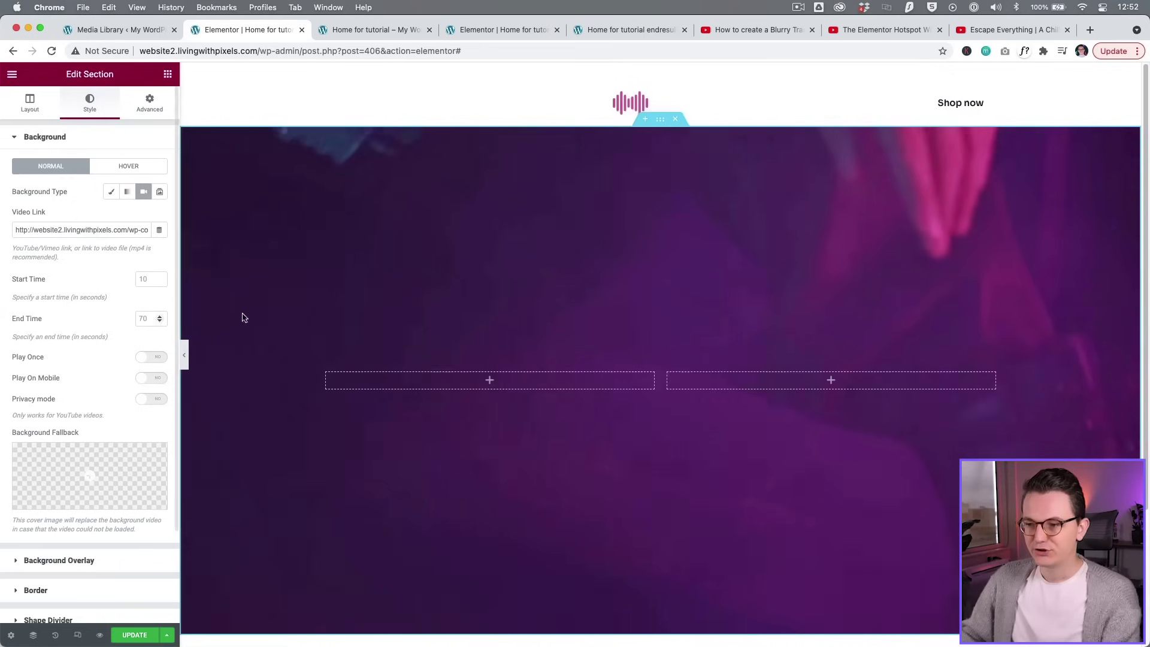
scroll(534, 495, down, 2)
scroll(535, 496, up, 2)
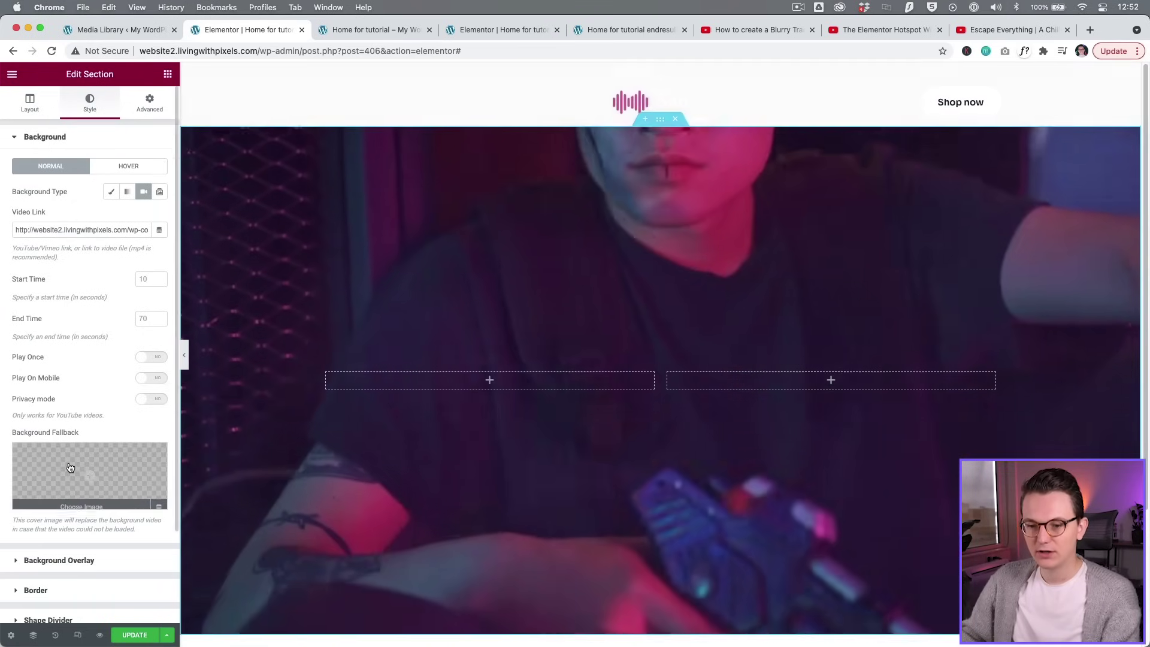
click(85, 558)
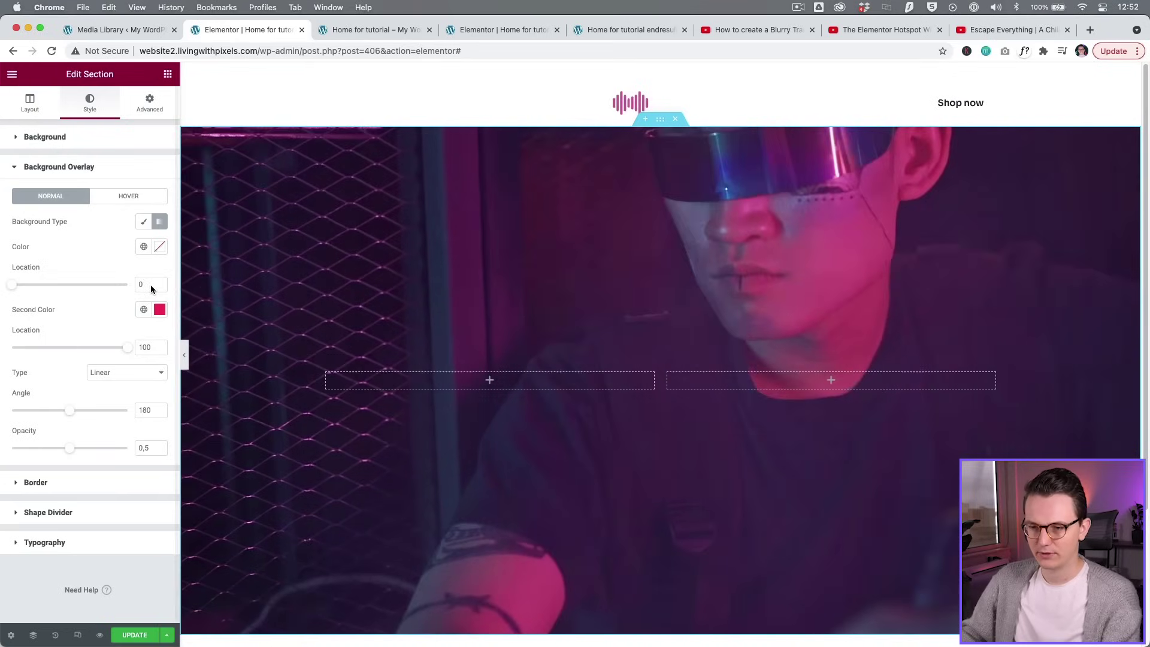
click(159, 247)
click(69, 401)
drag(108, 371, 183, 286)
click(115, 238)
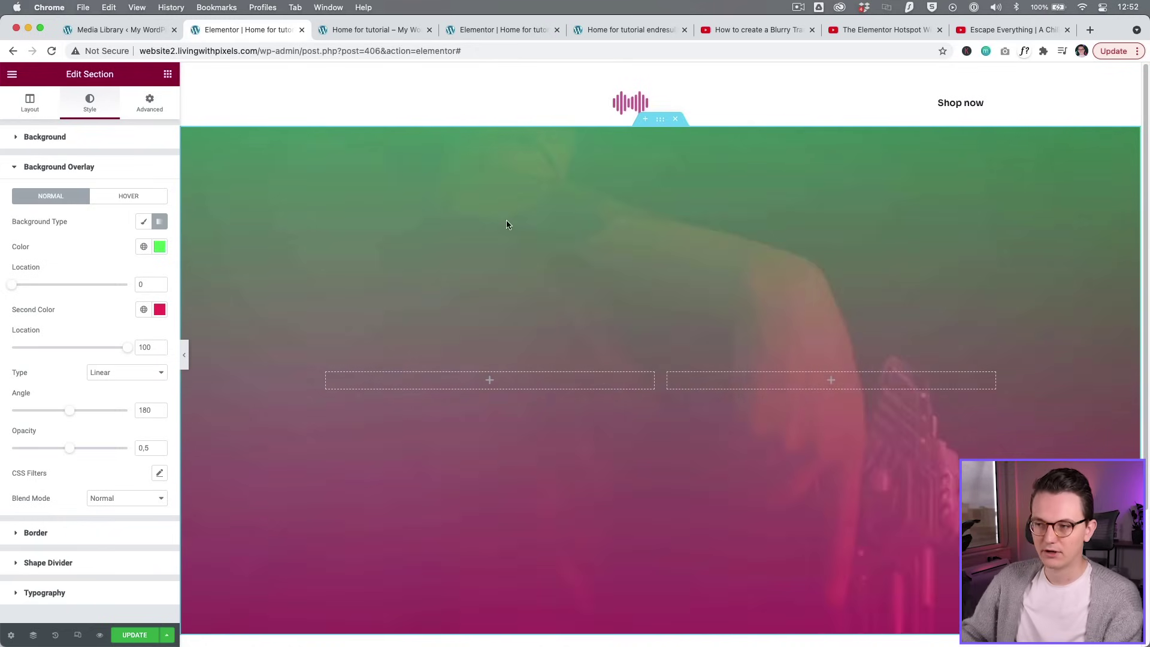
- Check the overlay on the finished page and set this gradient's type to Radial with its position at Top Right
click(509, 30)
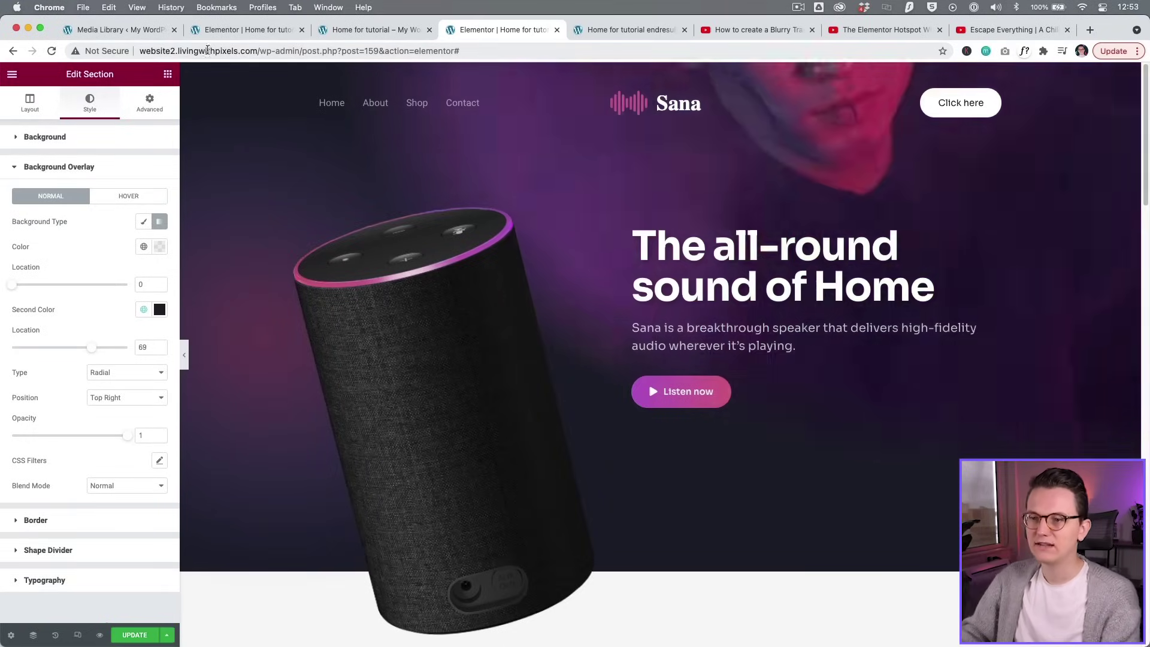
click(245, 29)
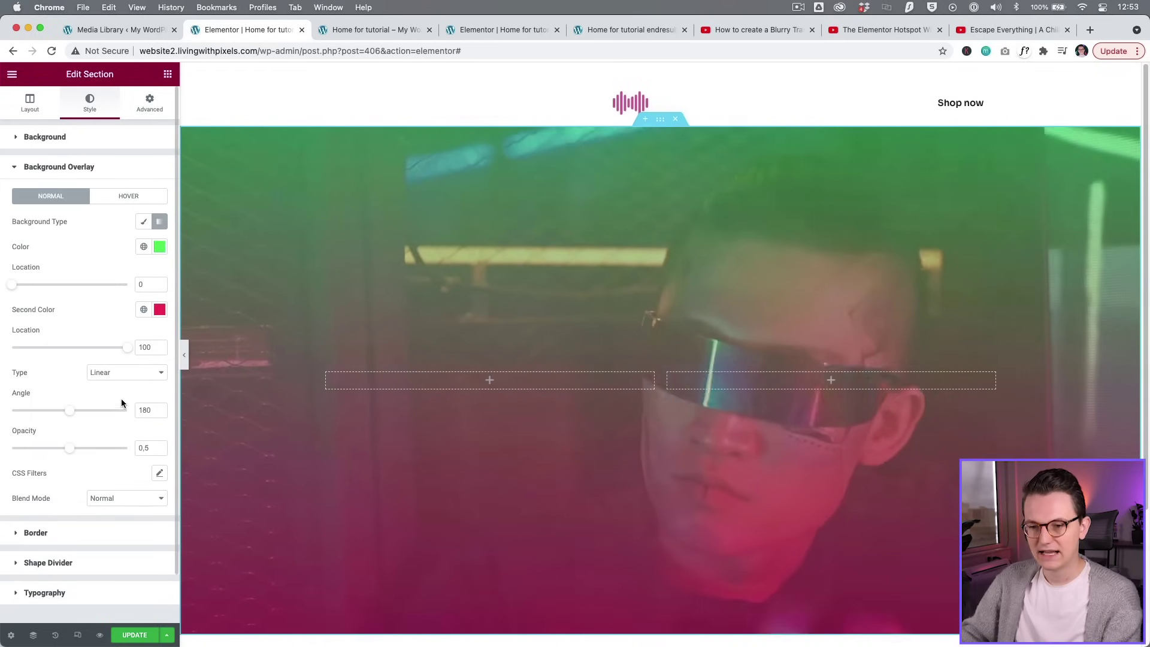
click(123, 373)
click(120, 384)
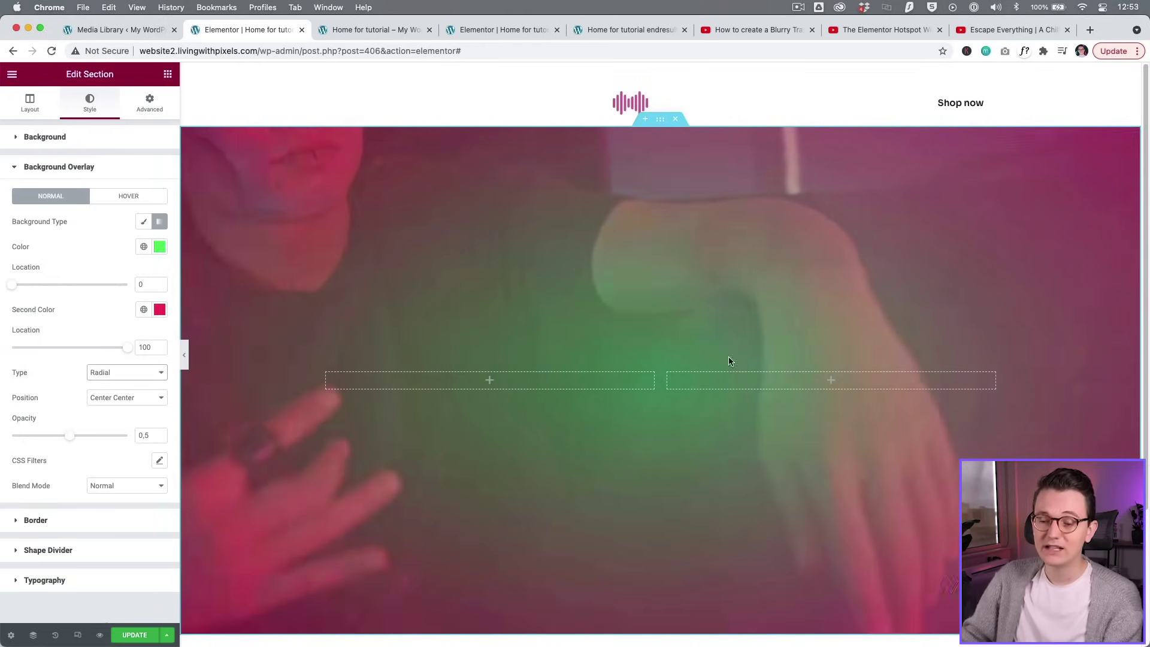
click(124, 398)
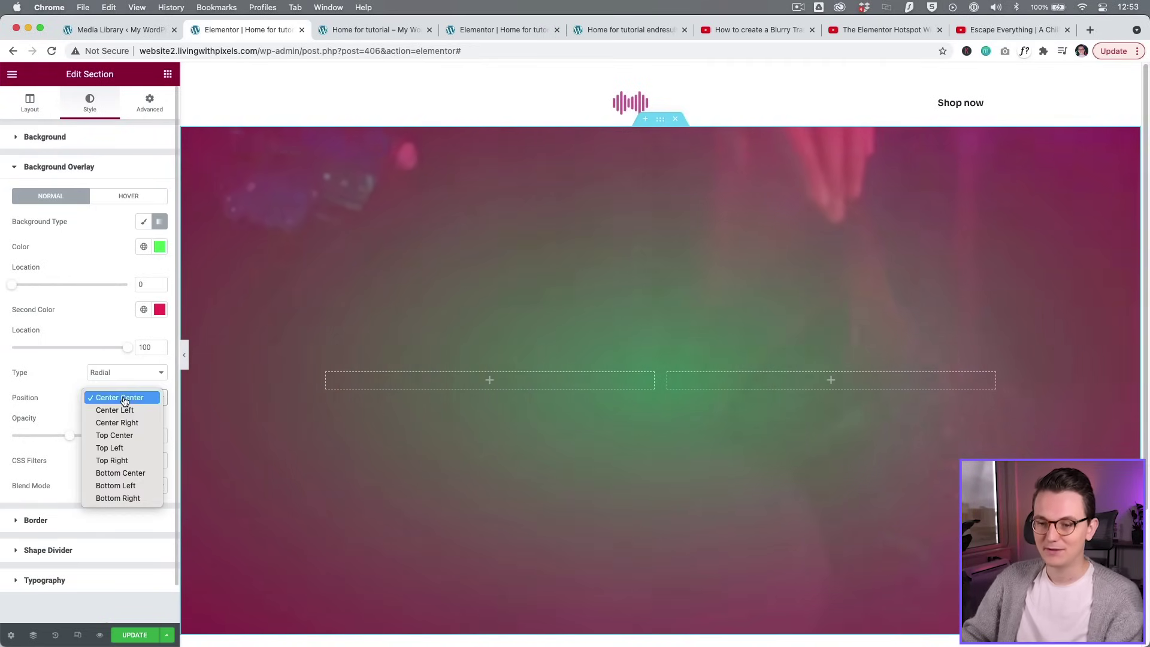
click(117, 460)
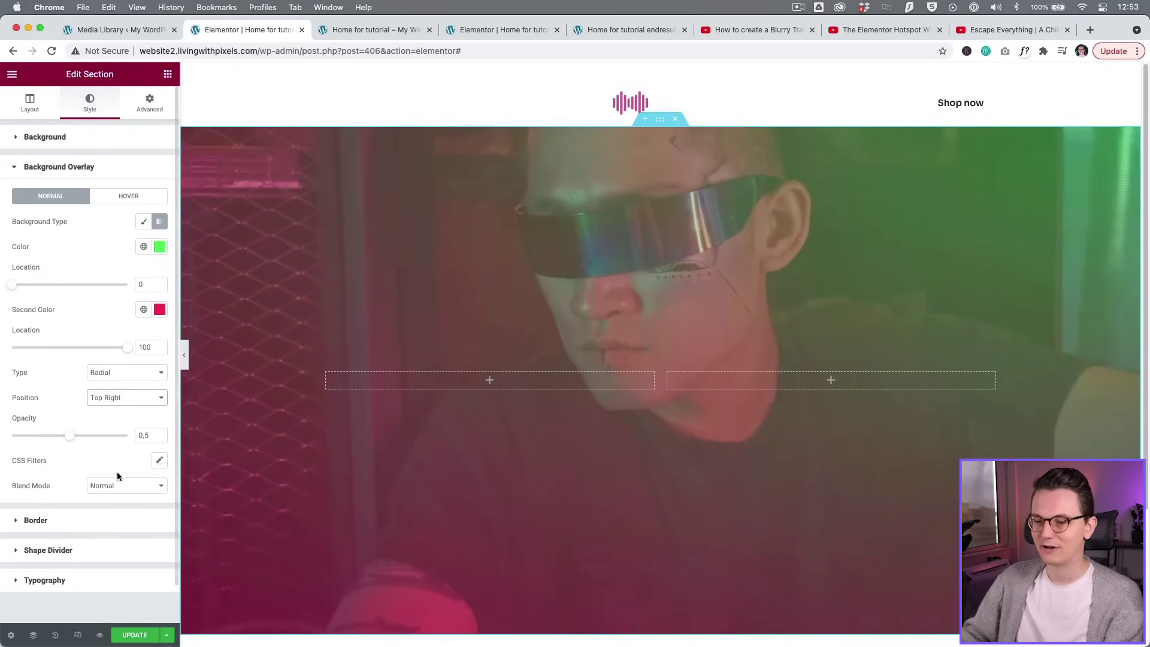
- Set the overlay opacity to 0.85, the first color's location to 46 and the second color's location to 71
drag(69, 436, 110, 440)
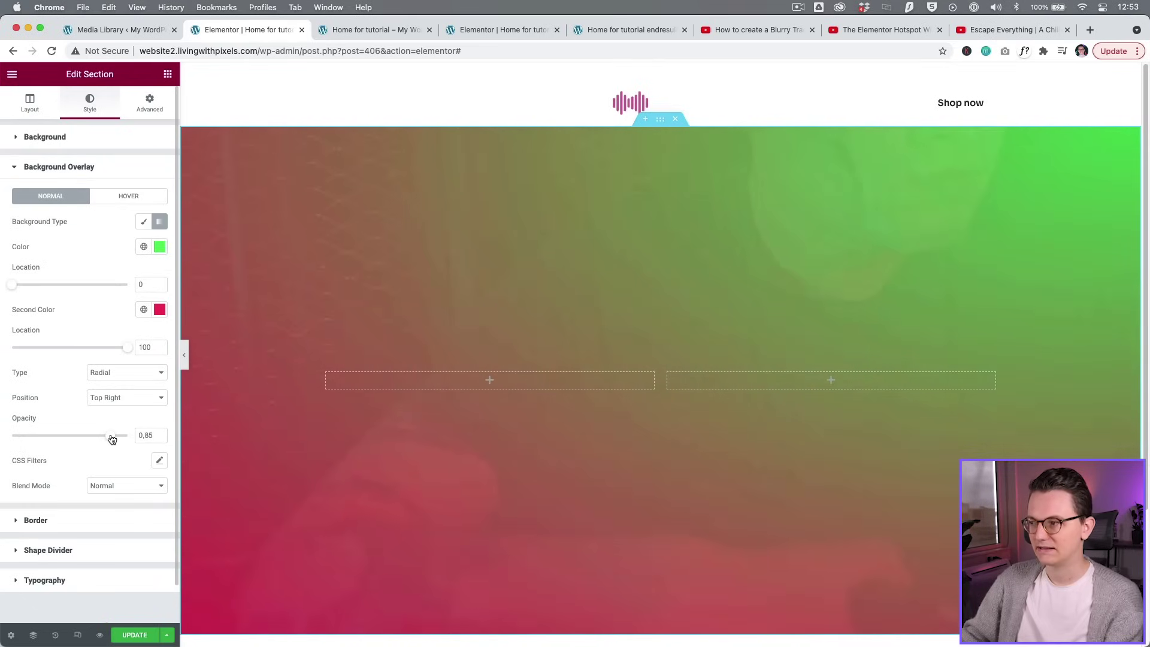
drag(12, 284, 43, 286)
drag(127, 347, 95, 347)
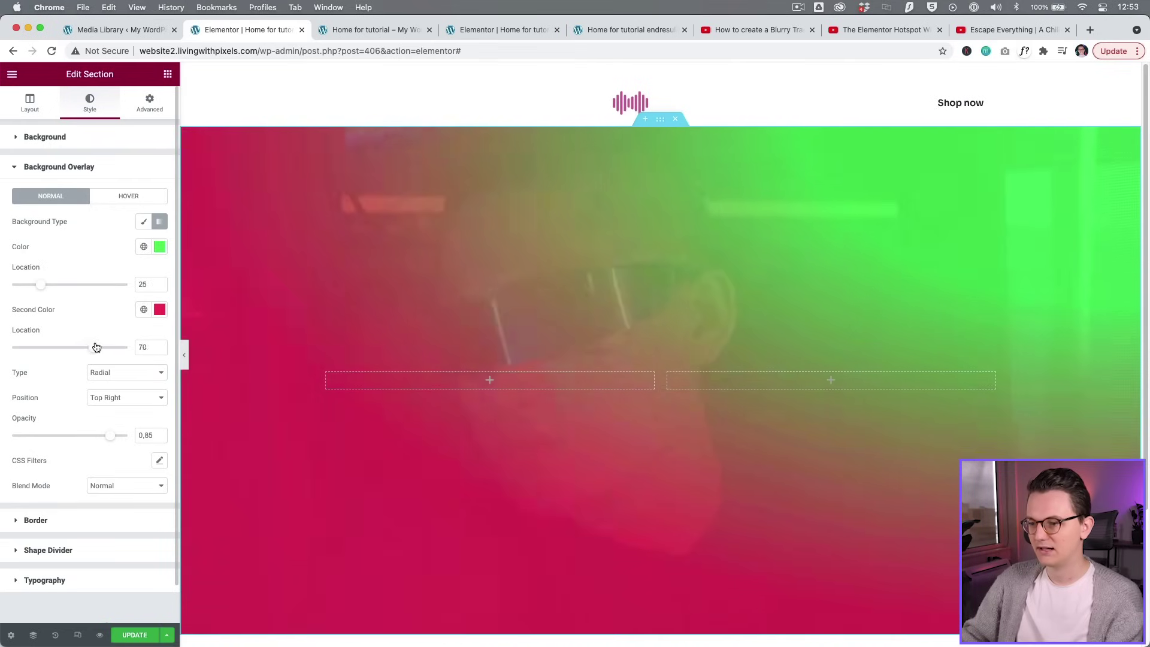
drag(50, 290, 64, 285)
drag(92, 352, 93, 350)
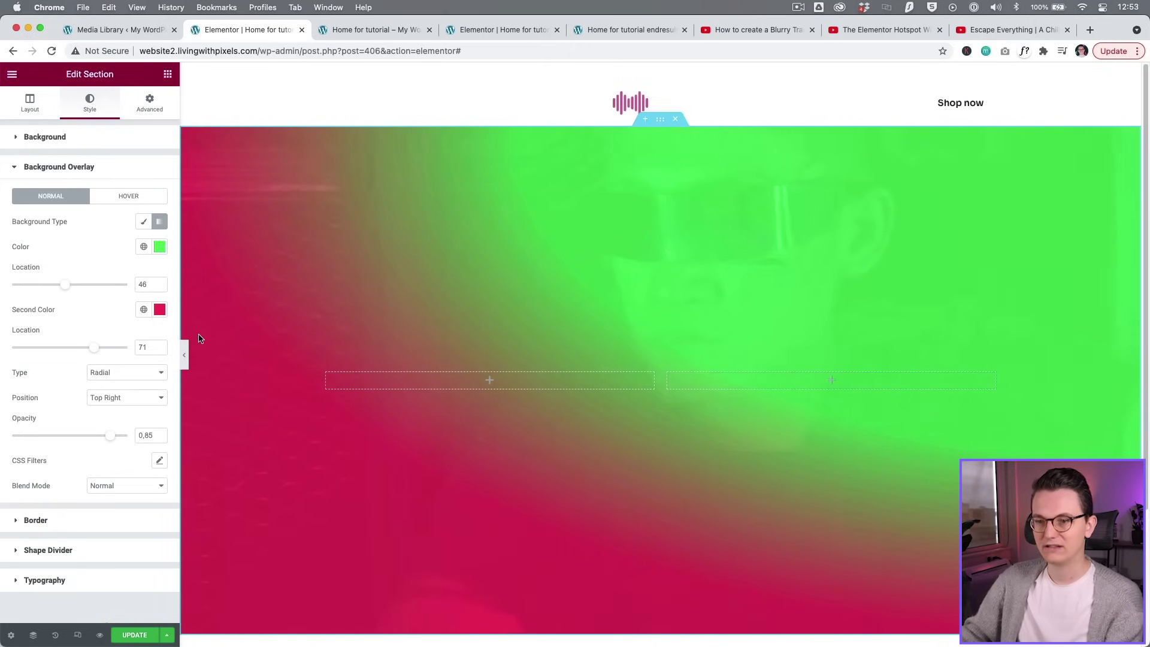
- Make the gradient's first color fully transparent and assign the global Secondary color as its second color
click(165, 245)
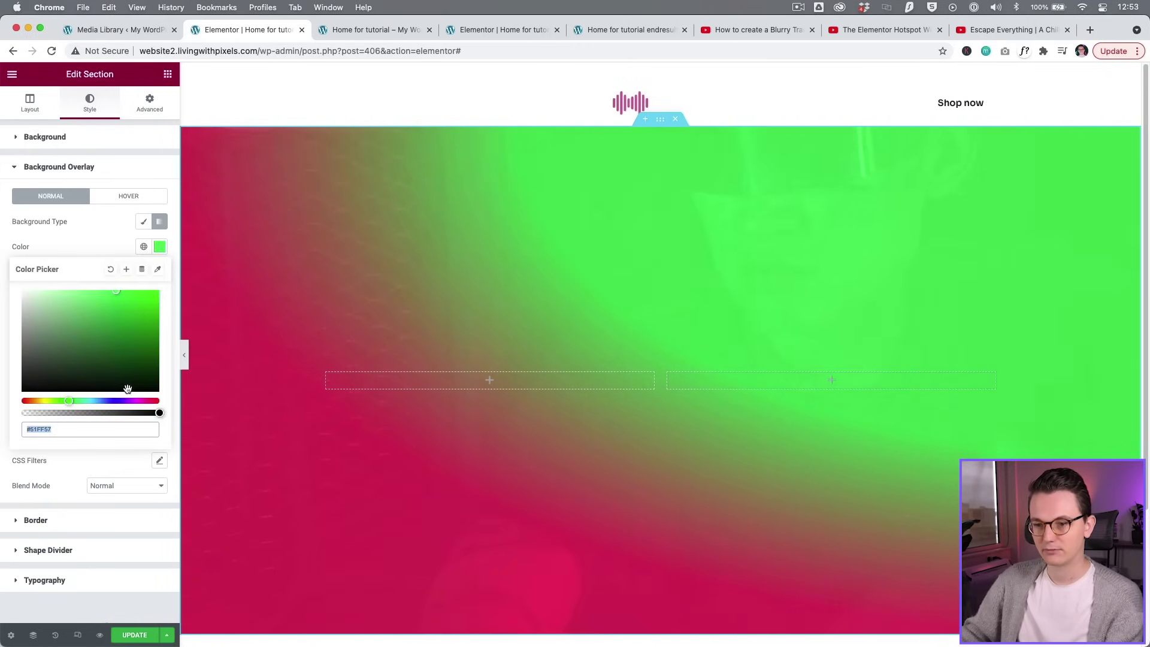
drag(159, 412, 22, 412)
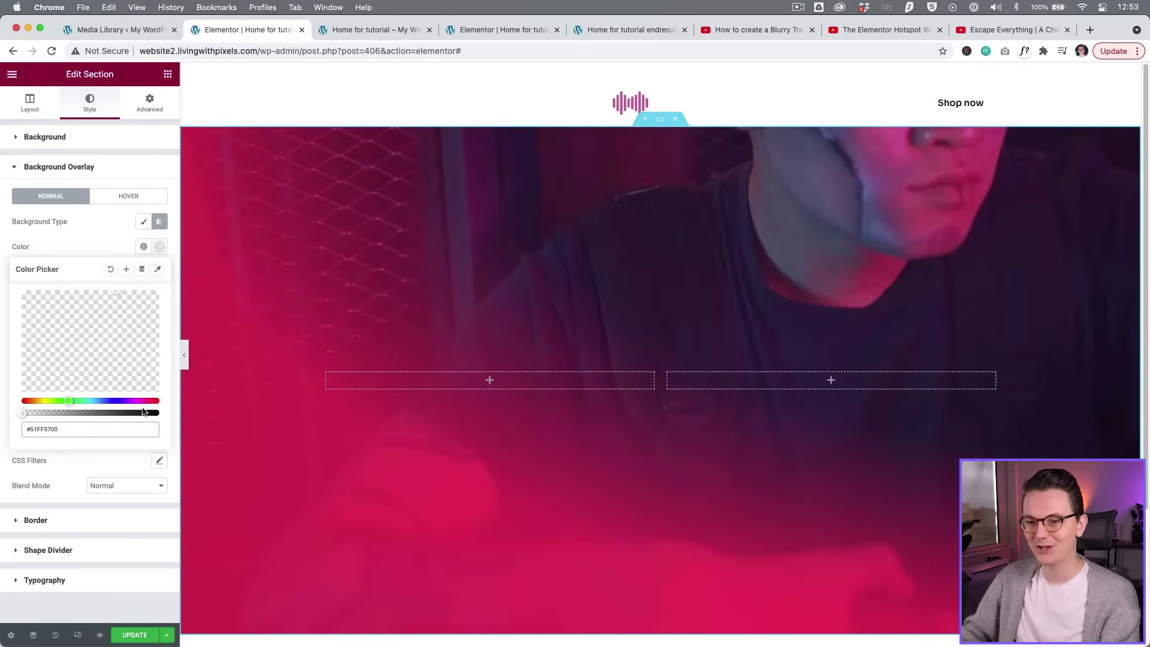
click(122, 320)
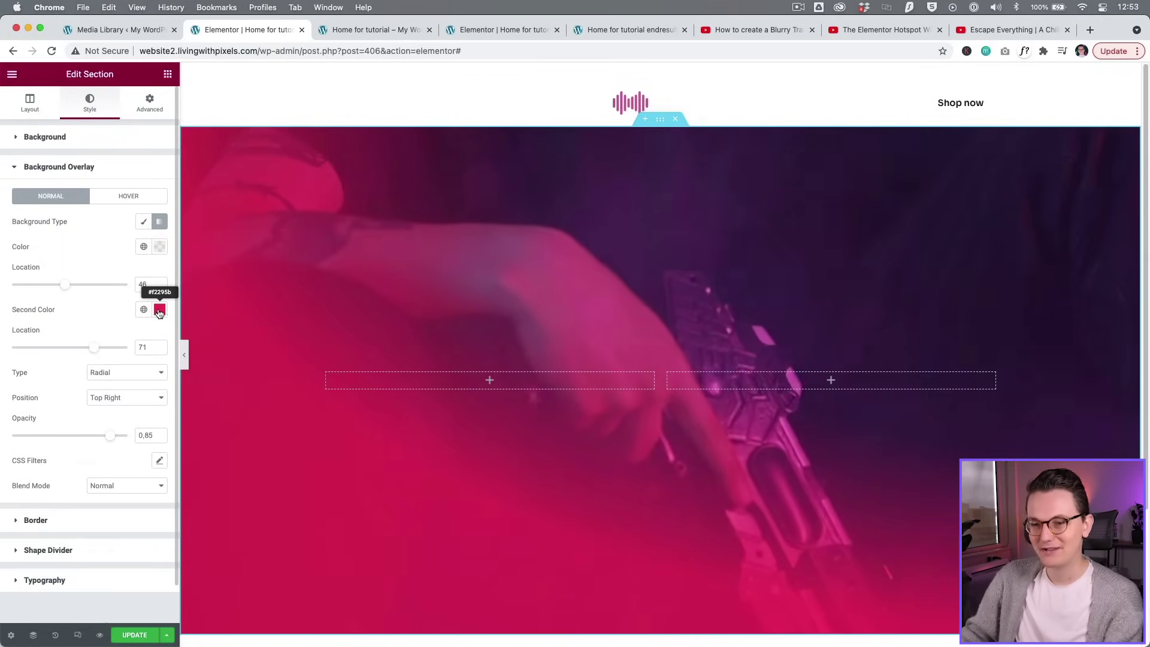
click(143, 309)
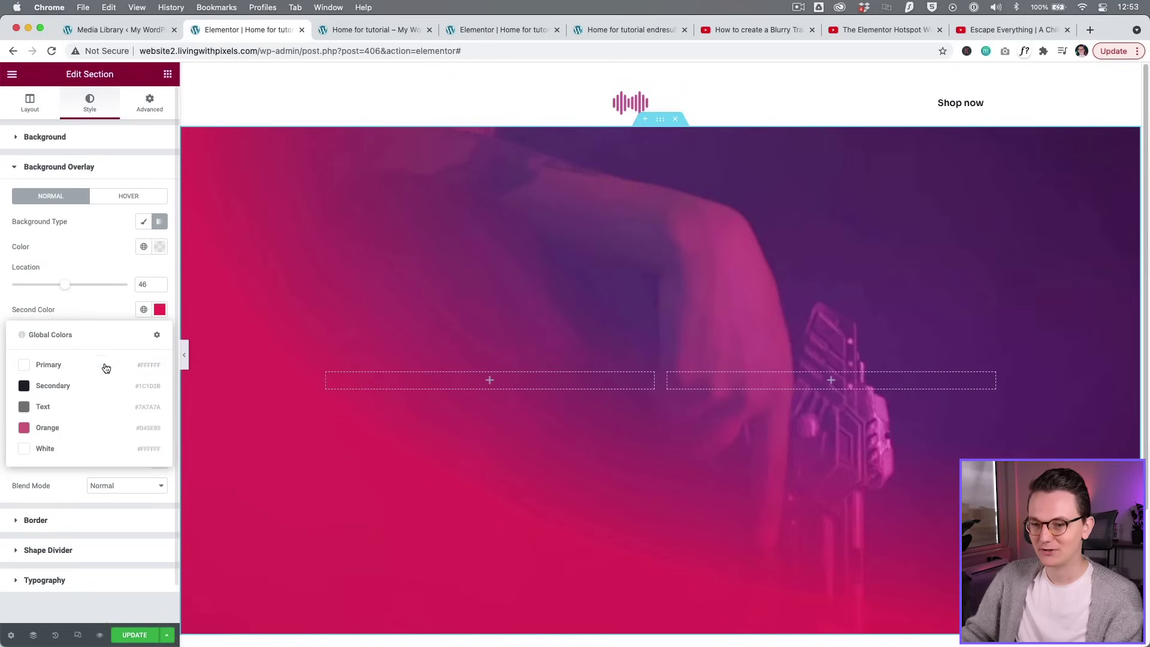
click(105, 385)
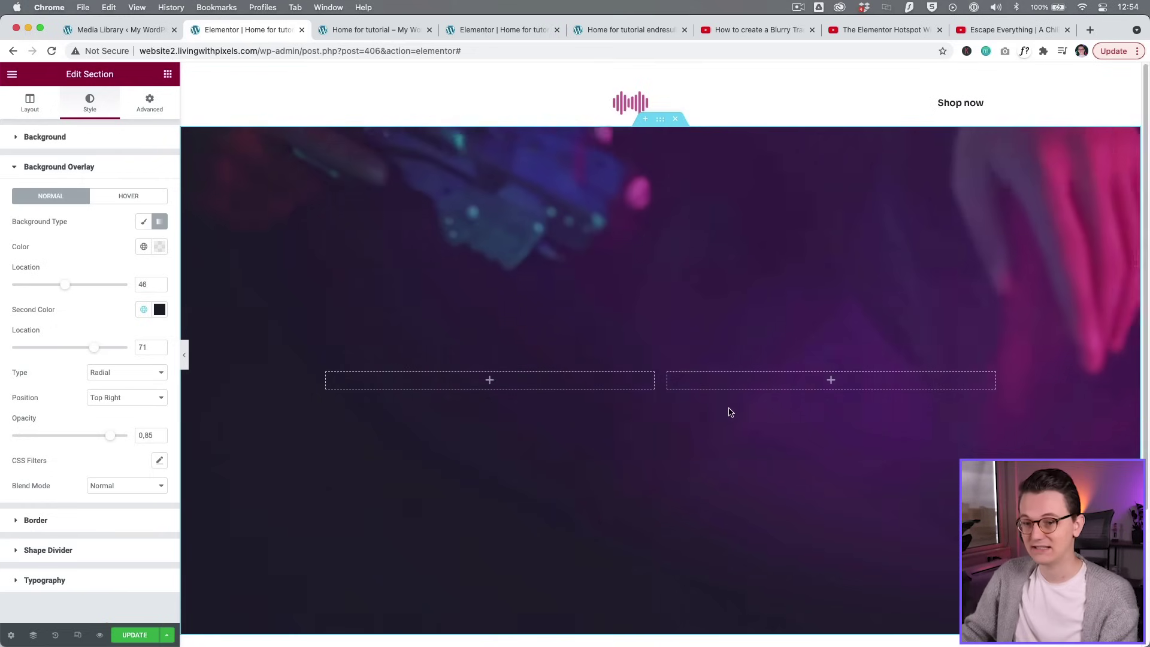
- Add a Heading widget to the hero's right column and a Text Editor widget directly below it
click(167, 76)
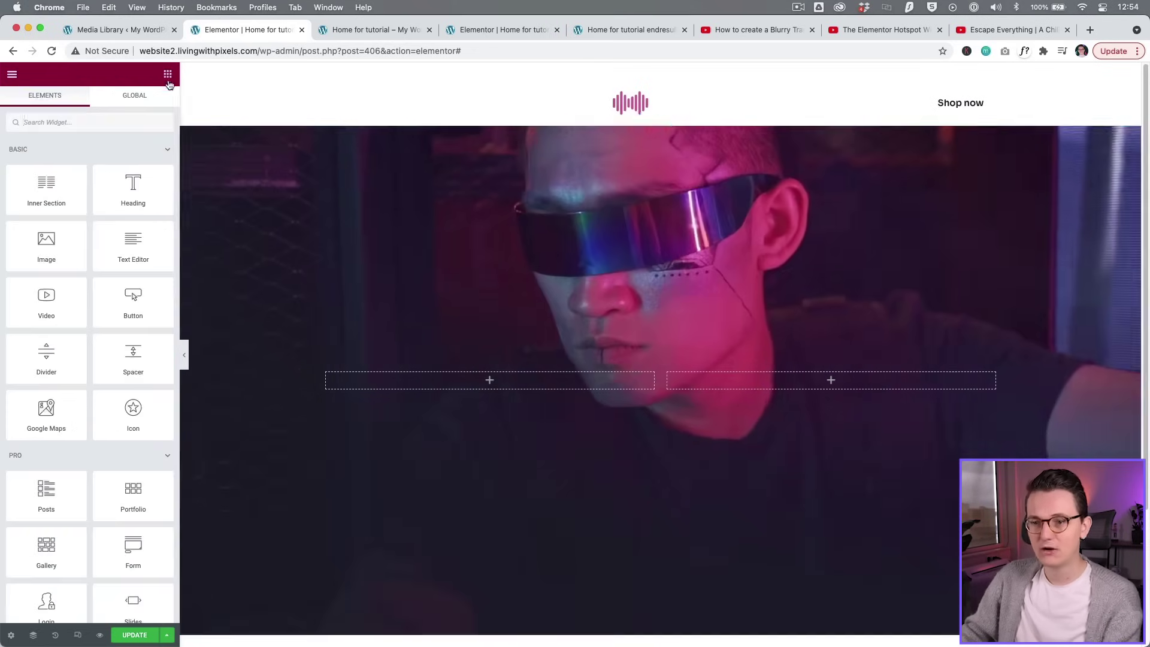
drag(799, 388, 809, 381)
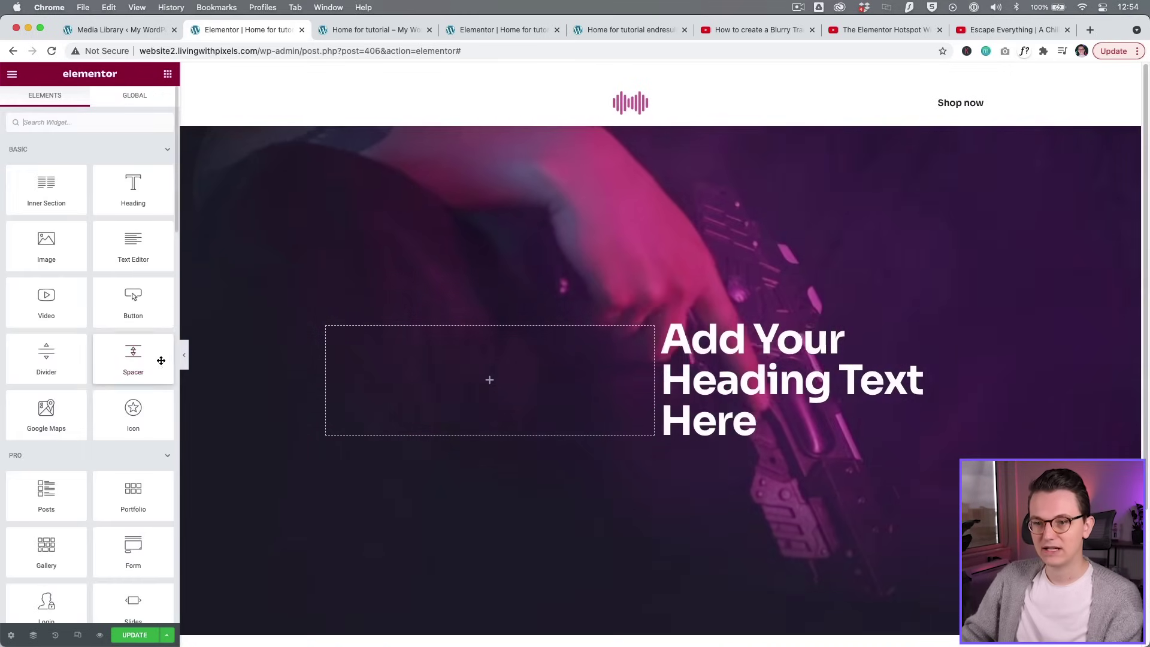
drag(140, 251, 760, 442)
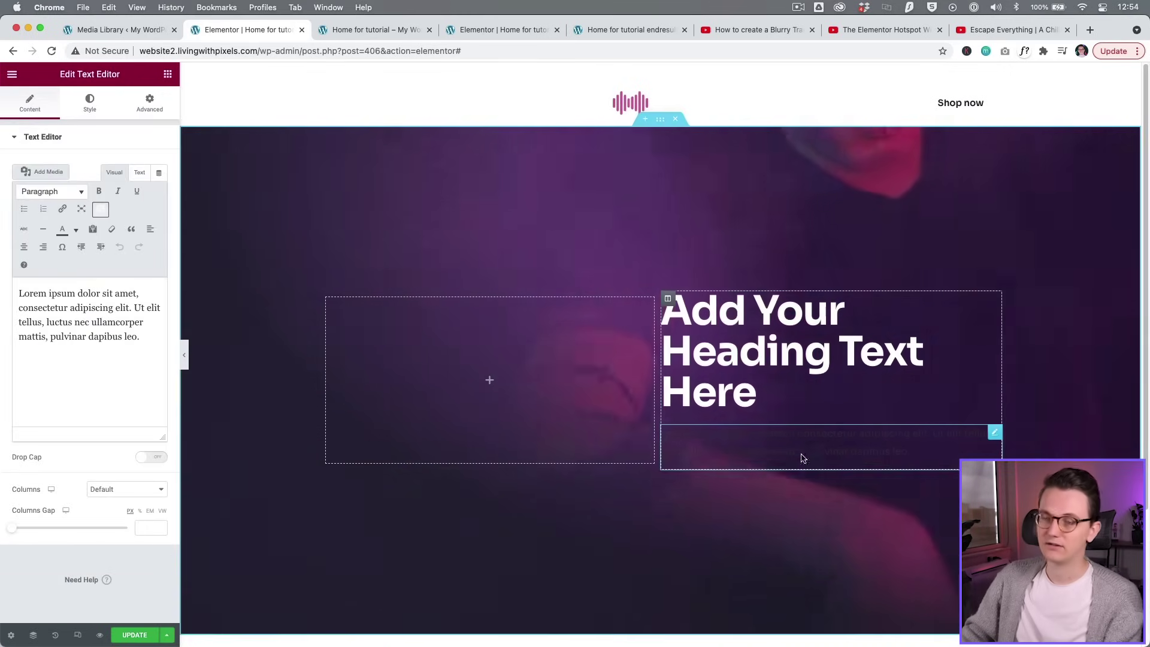
- Compare the text styling with the finished page and change the hero paragraph's text color to white
click(643, 28)
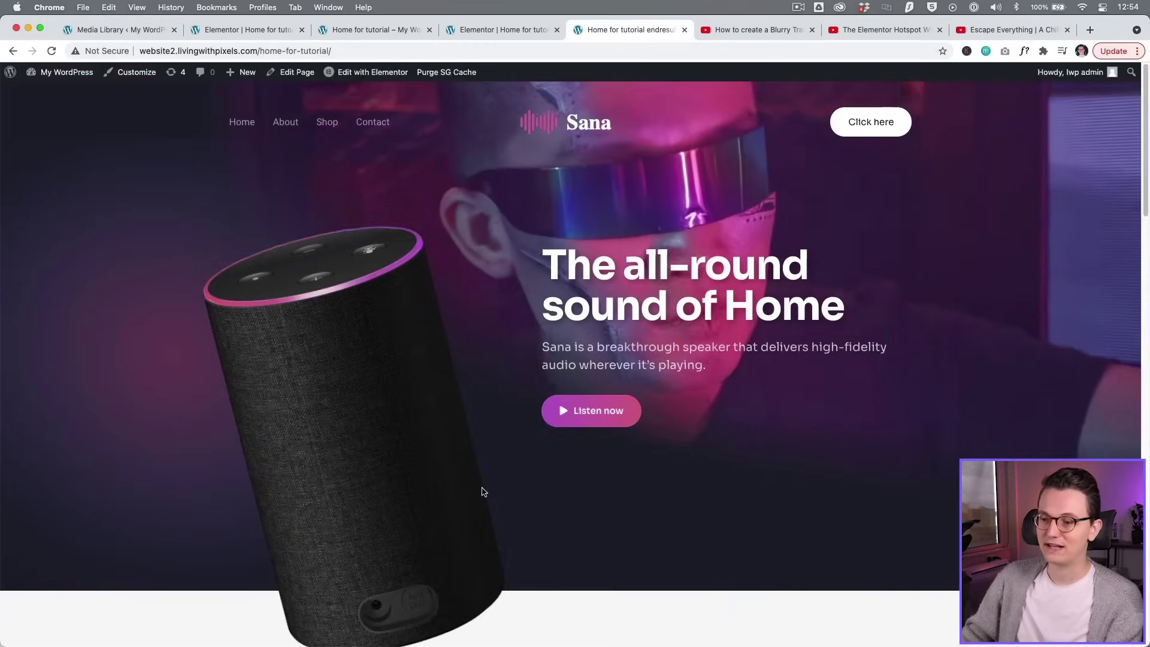
scroll(482, 491, down, 6)
scroll(481, 491, down, 2)
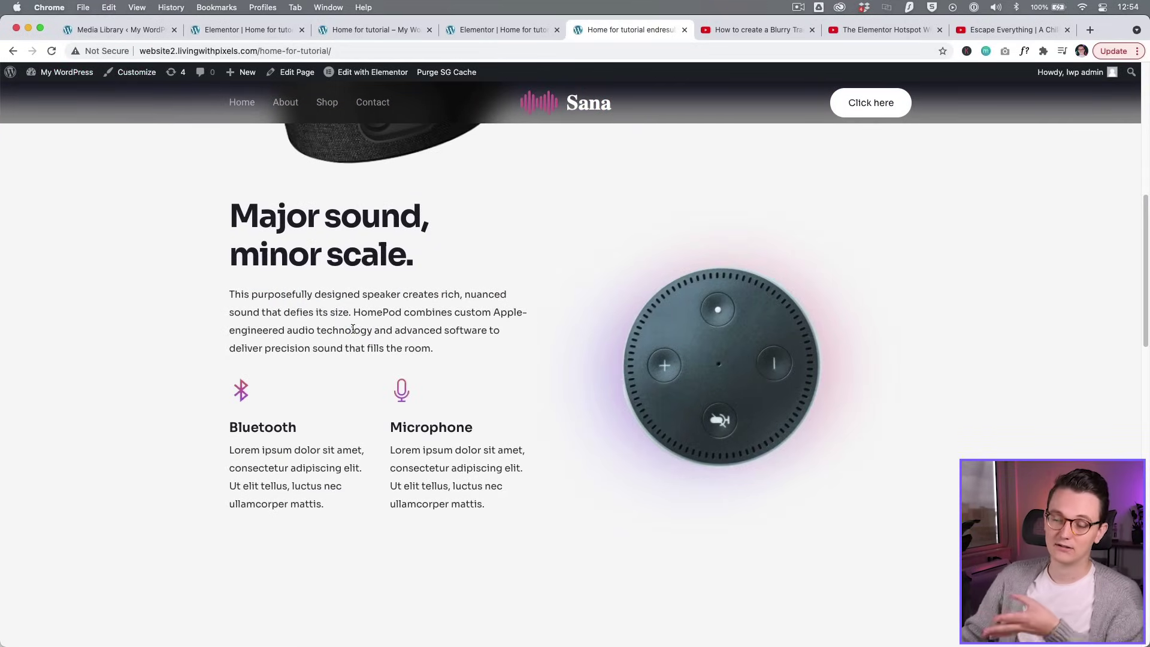
key(super+2)
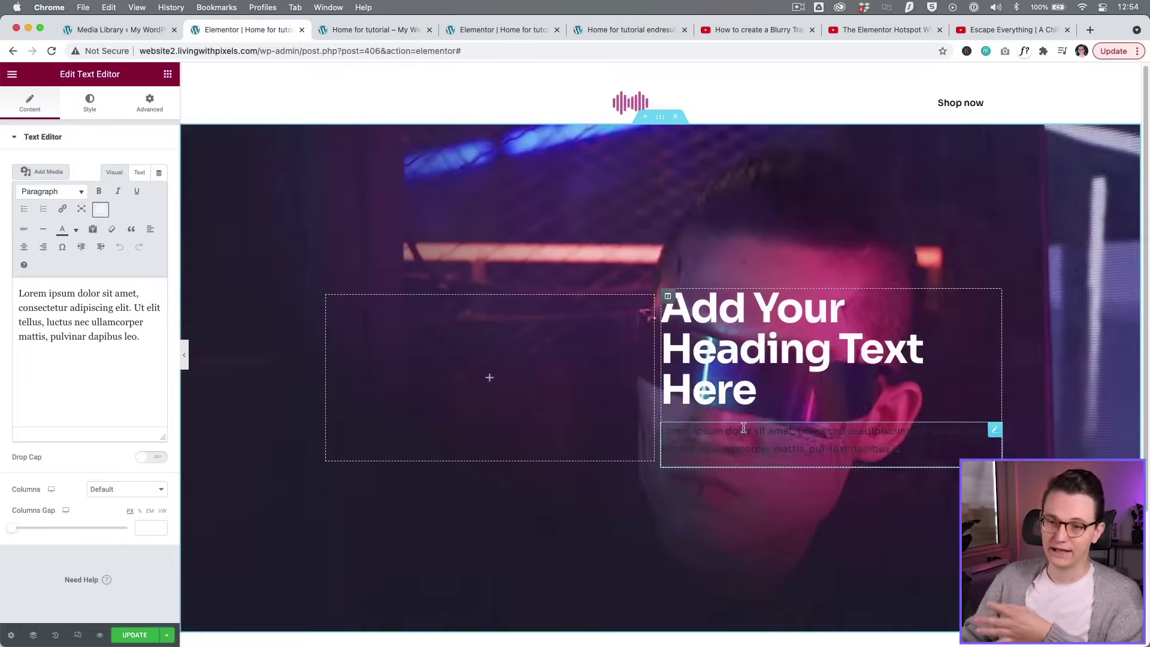
click(90, 105)
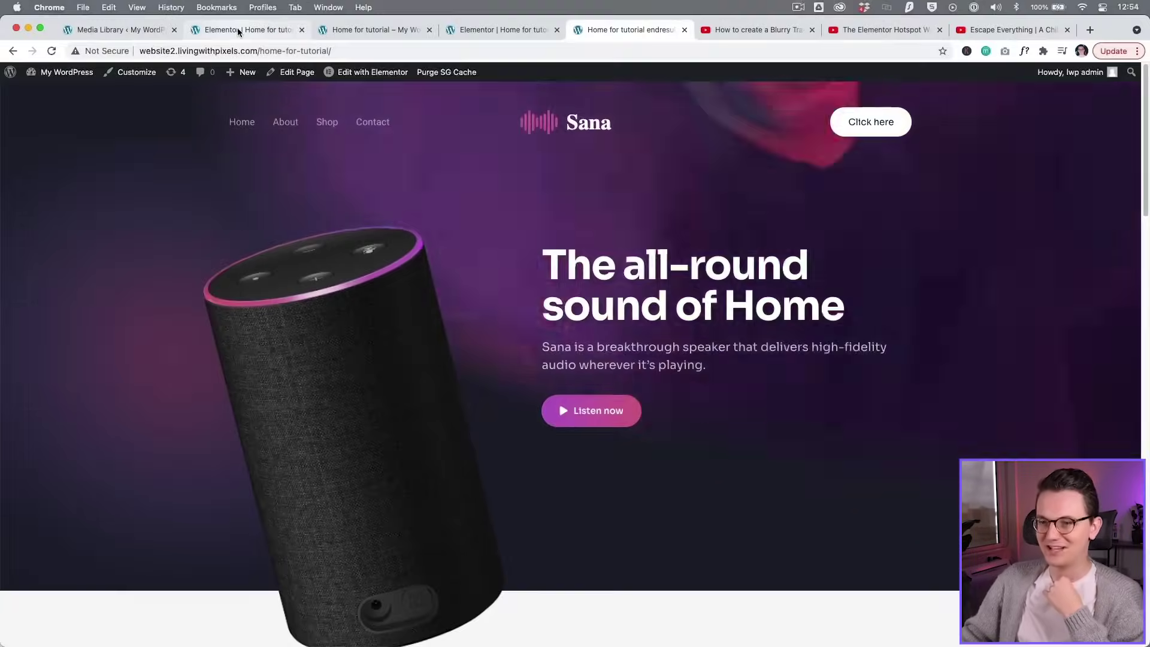
key(super+2)
- Add a Button widget below the hero paragraph and set its size to Medium
click(168, 74)
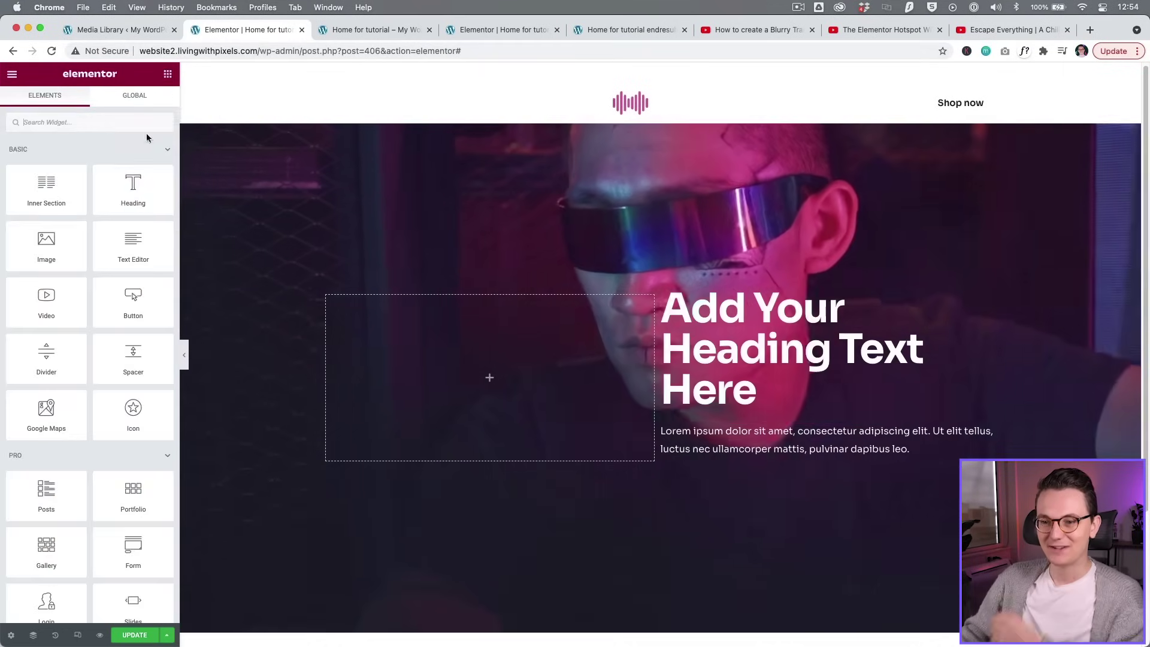
drag(131, 306, 746, 473)
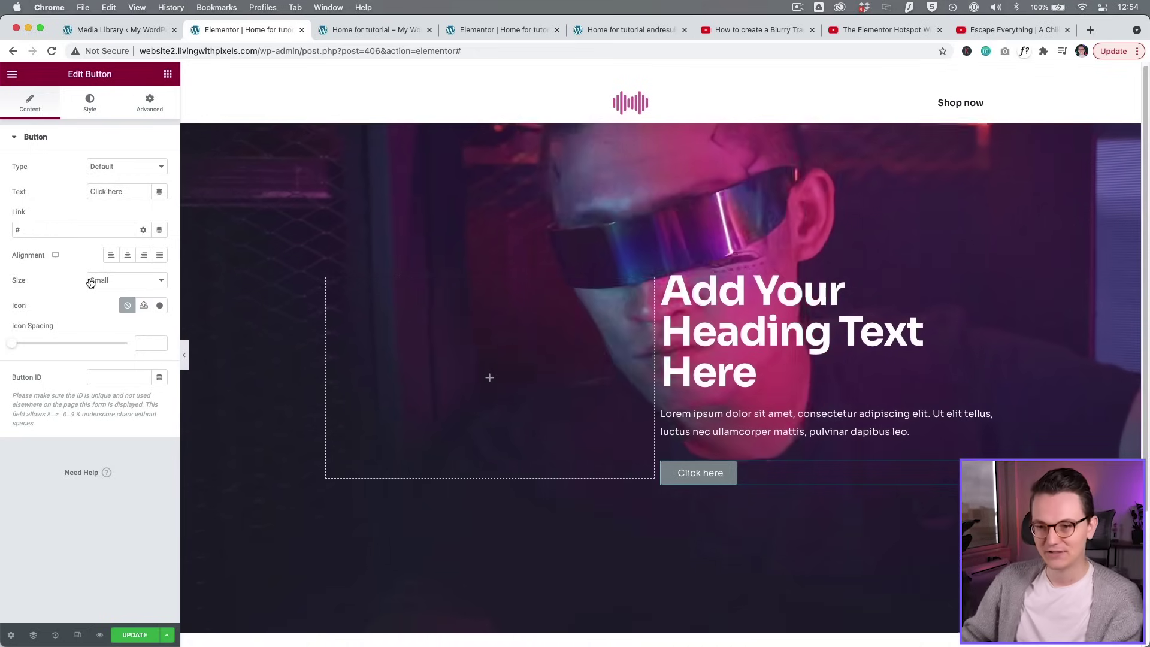
click(91, 281)
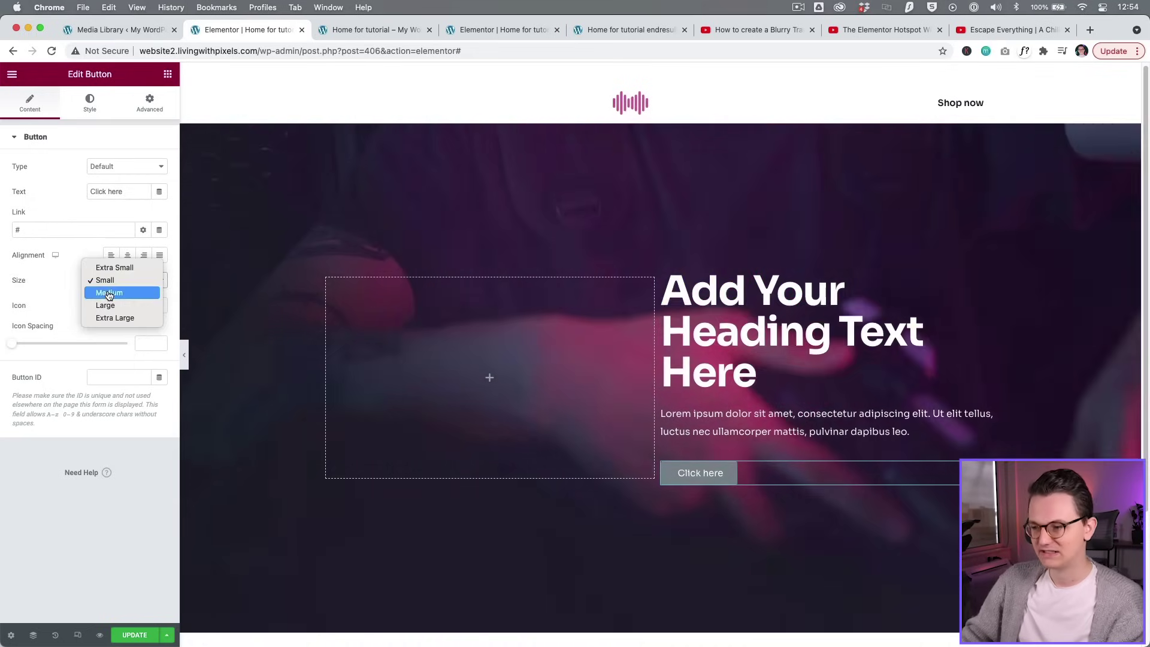
click(109, 293)
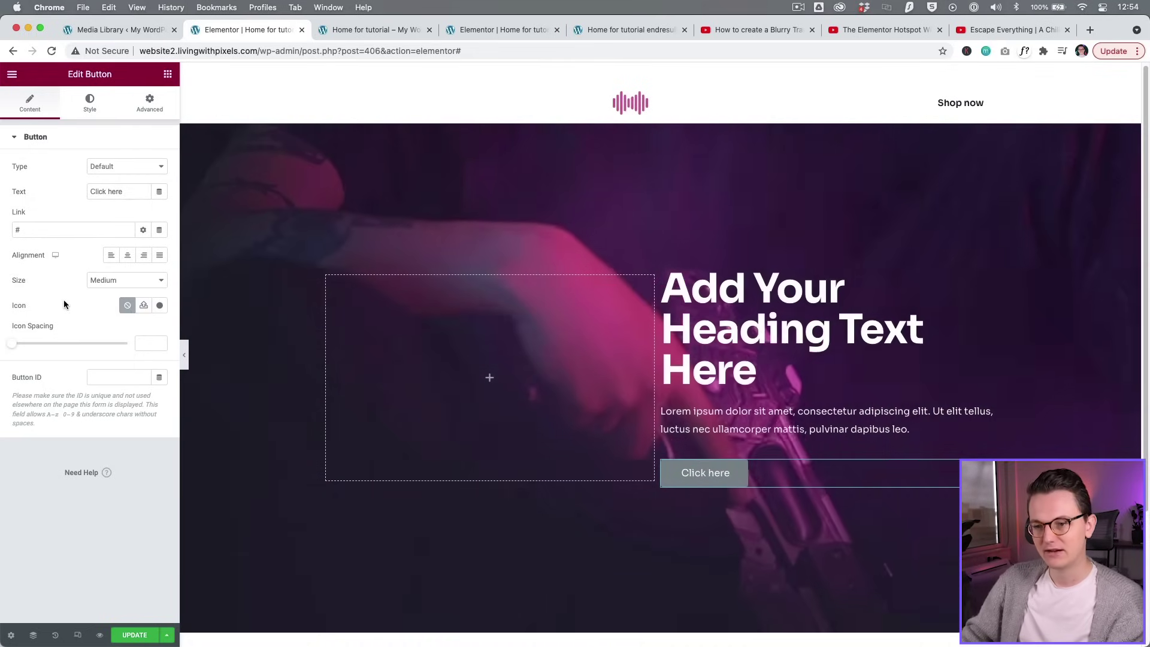
- Give the button the solid Play icon from the icon library and slightly increase the icon spacing
click(159, 306)
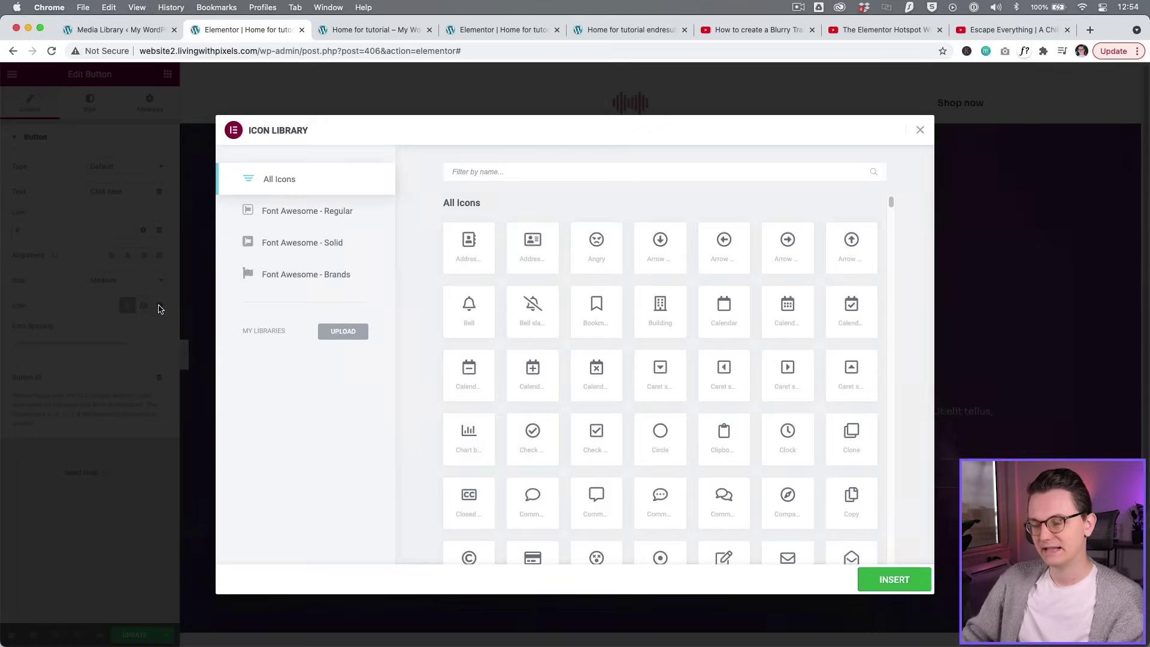
text(play)
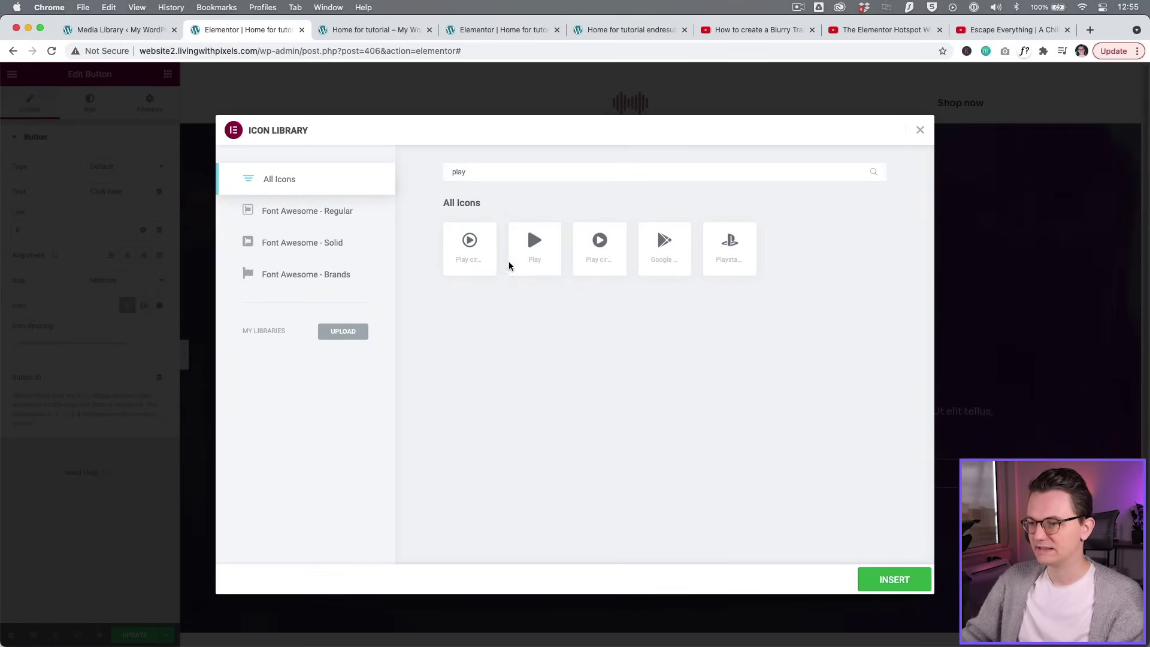
click(890, 574)
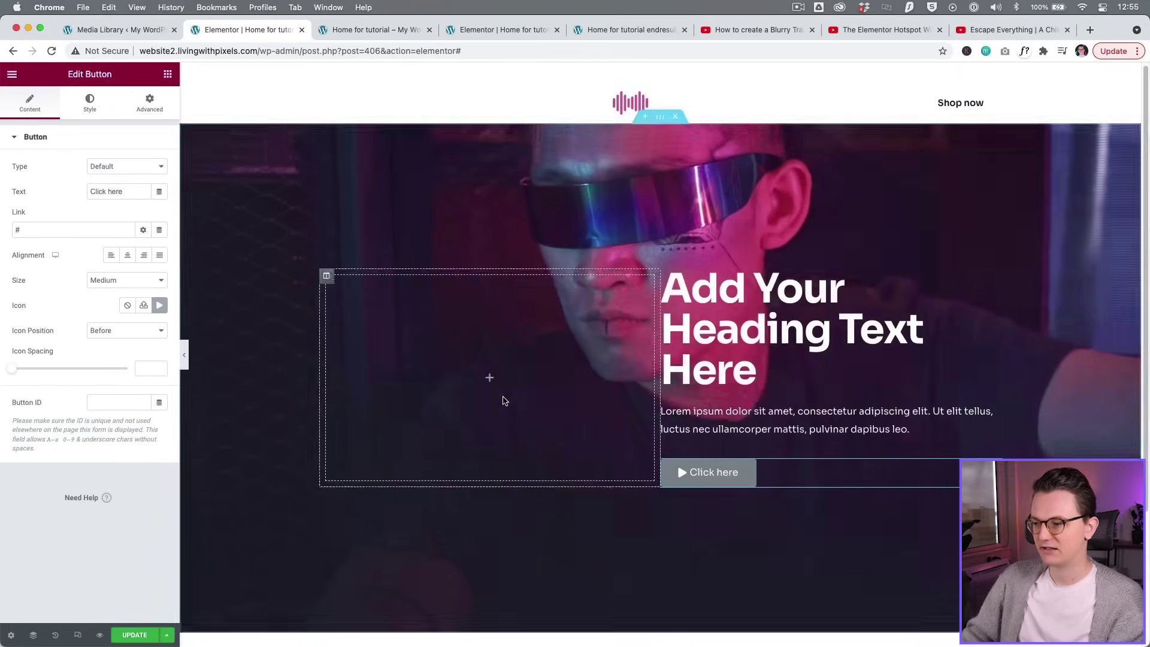
click(27, 370)
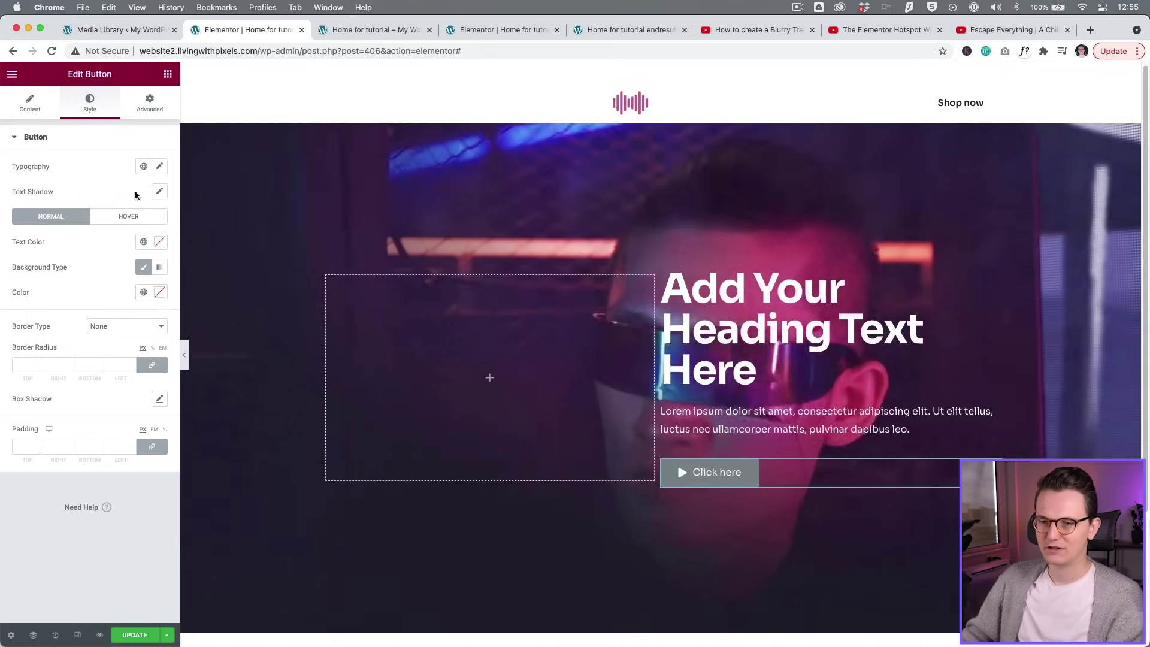
- Set the button typography's line height to 18 px and its weight to Bold
click(160, 167)
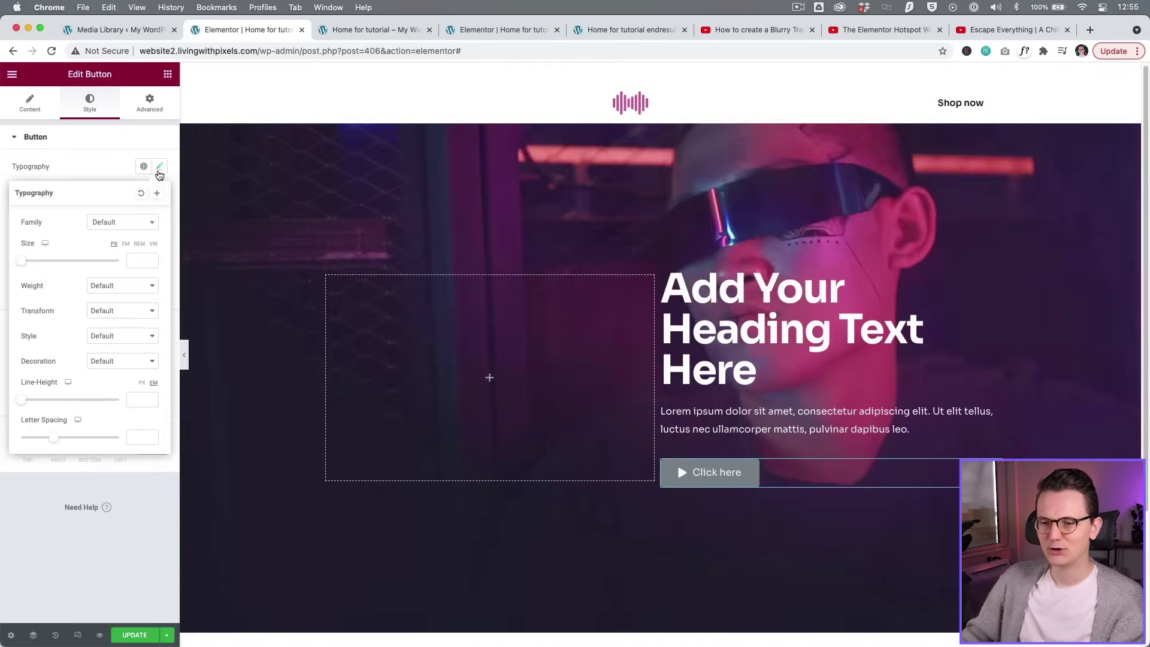
click(30, 406)
drag(33, 400, 38, 397)
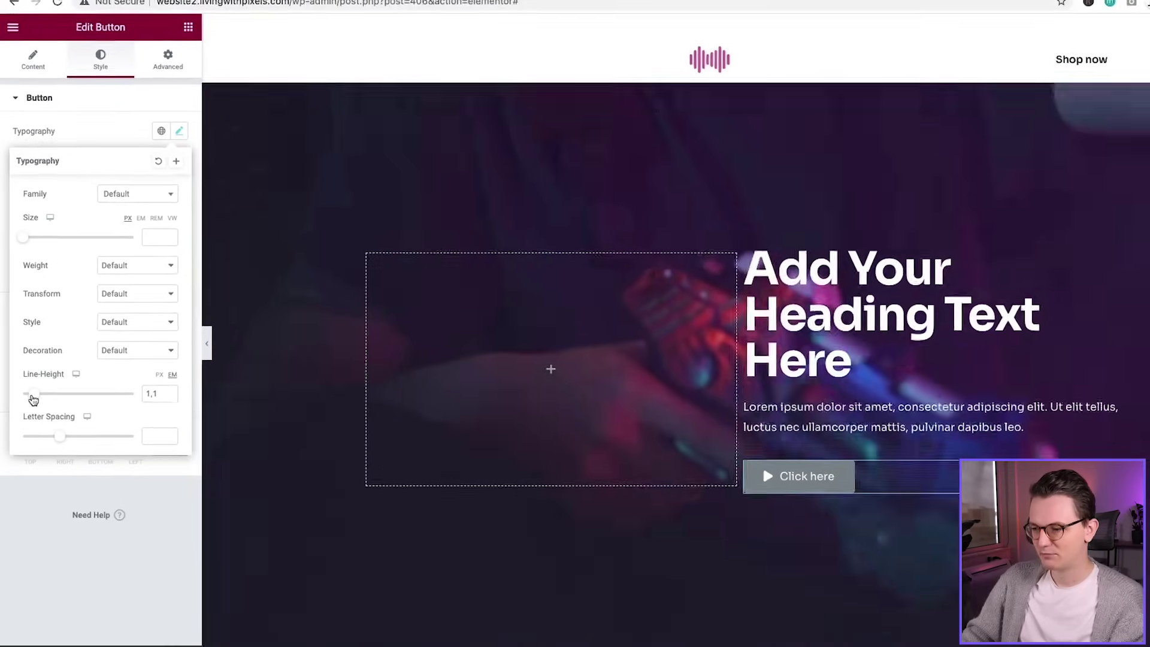
click(147, 380)
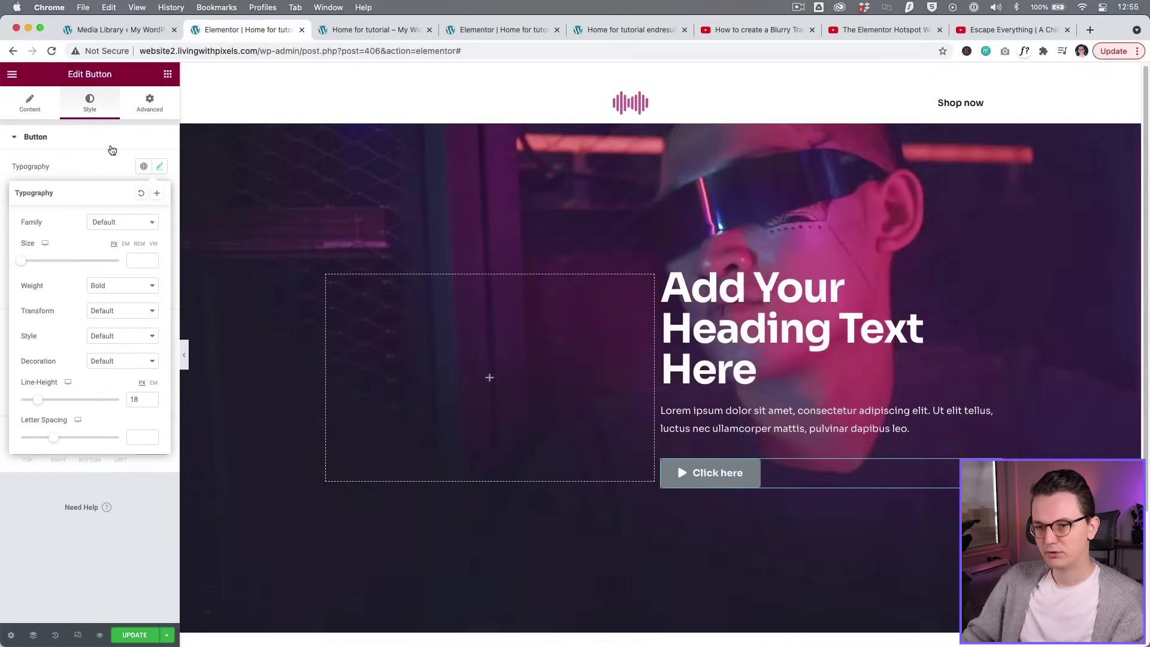
- Give the button a linear gradient background with #7600FF as the first color and a 90-degree angle
click(101, 172)
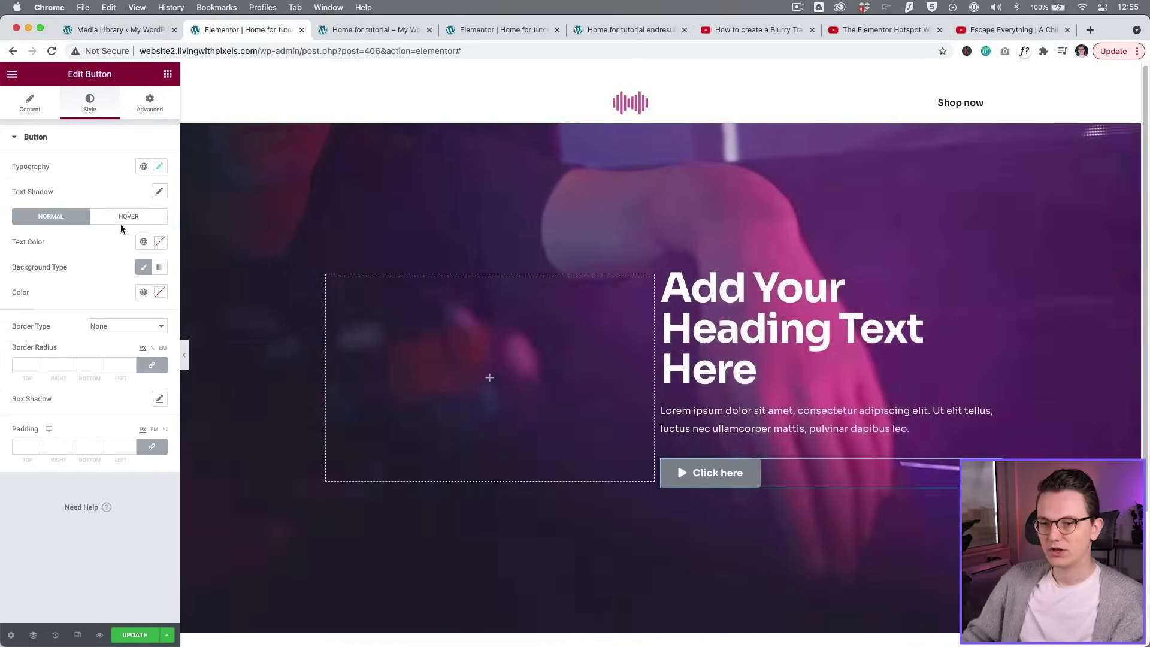
click(159, 270)
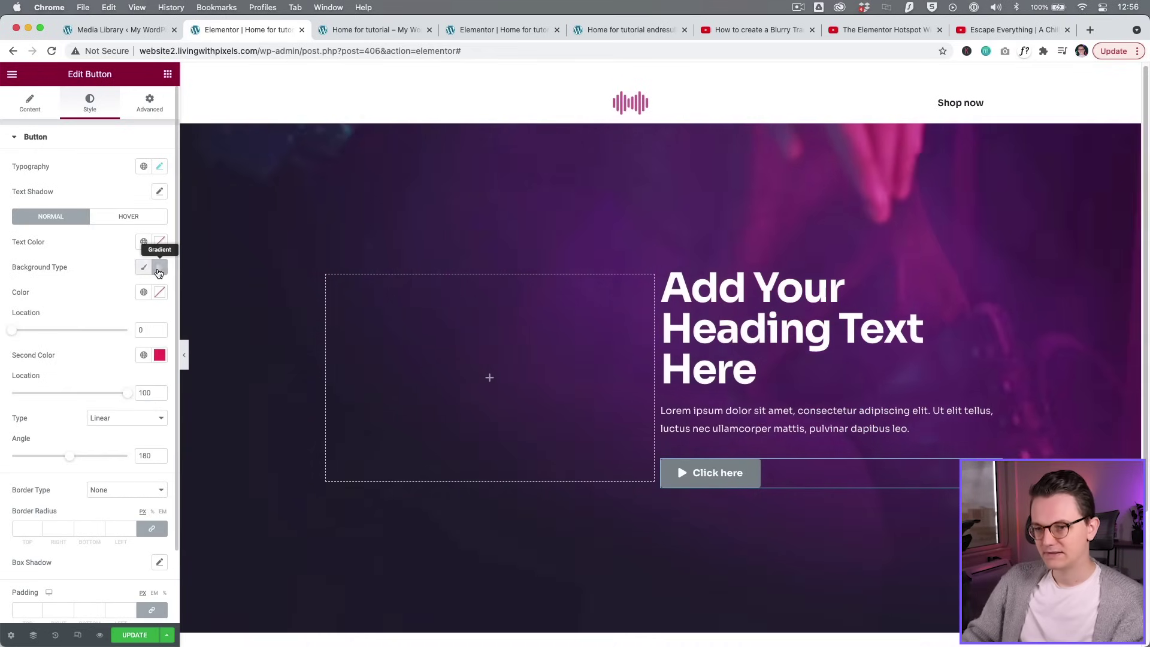
scroll(123, 295, down, 2)
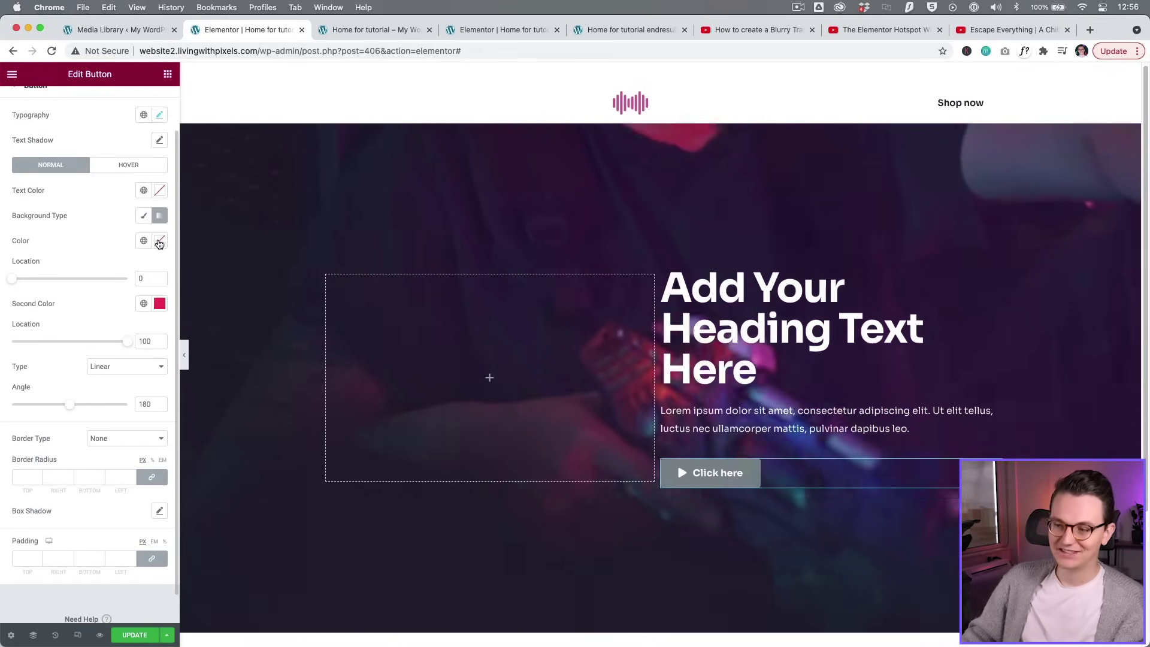
click(160, 241)
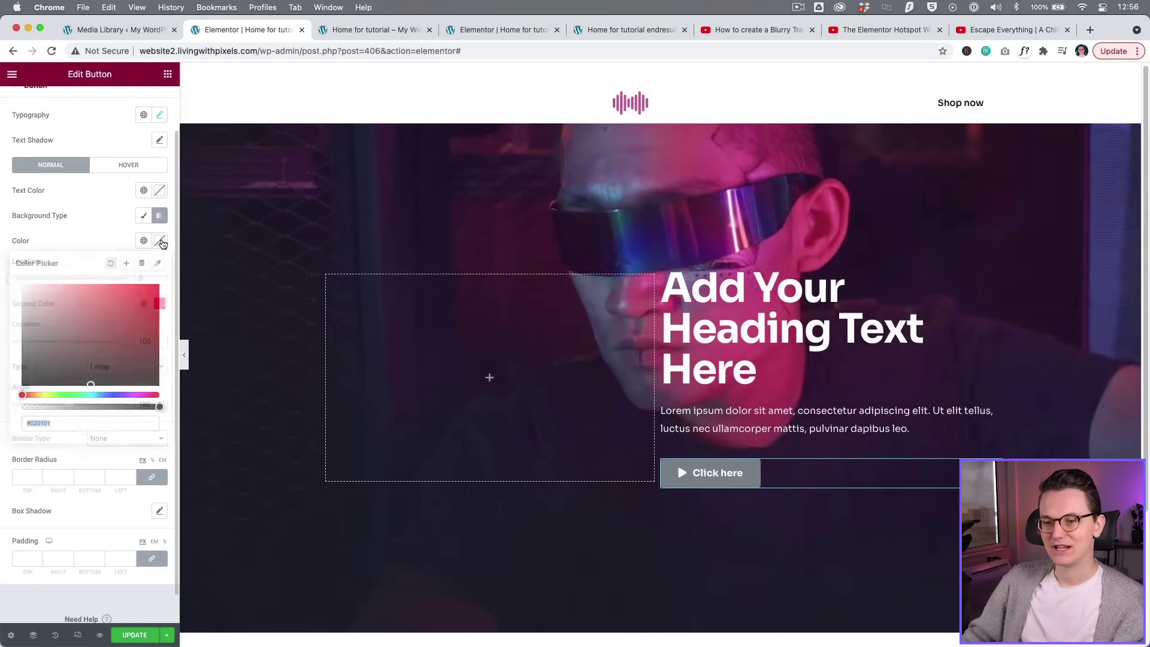
click(124, 395)
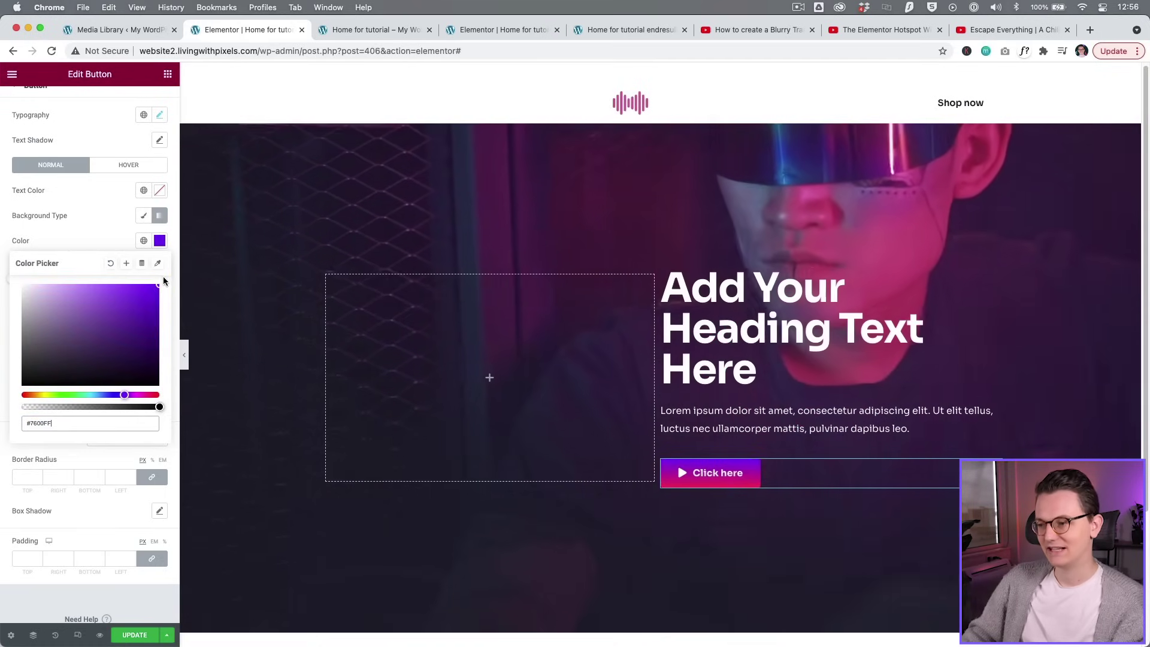
click(103, 229)
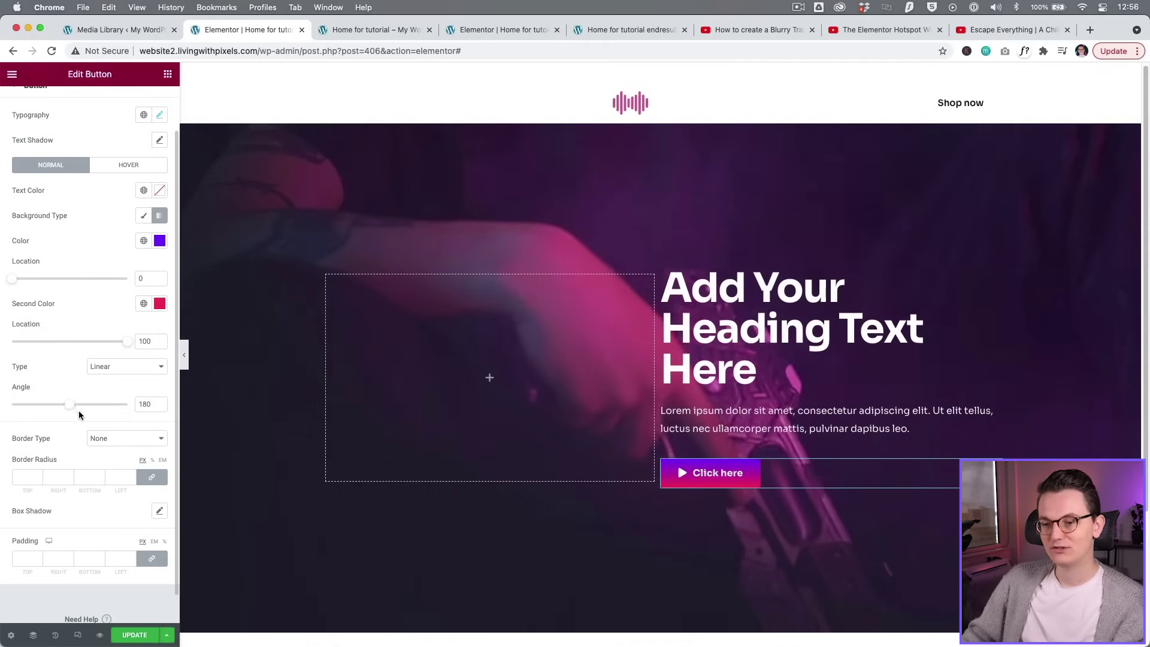
double_click(149, 405)
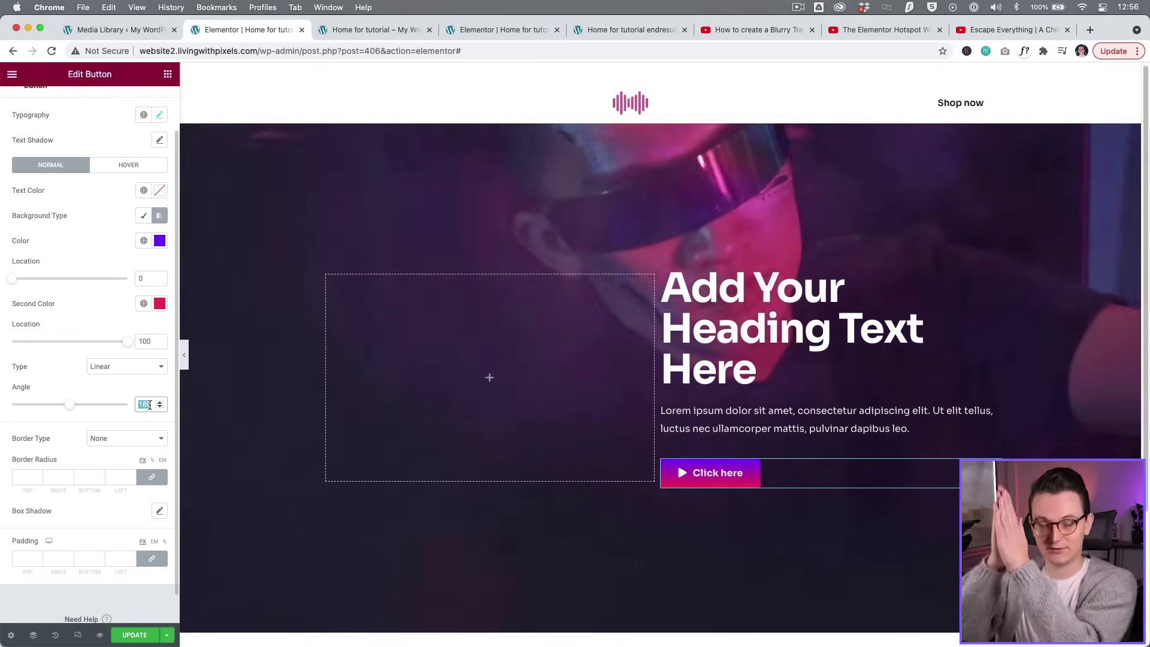
text(90)
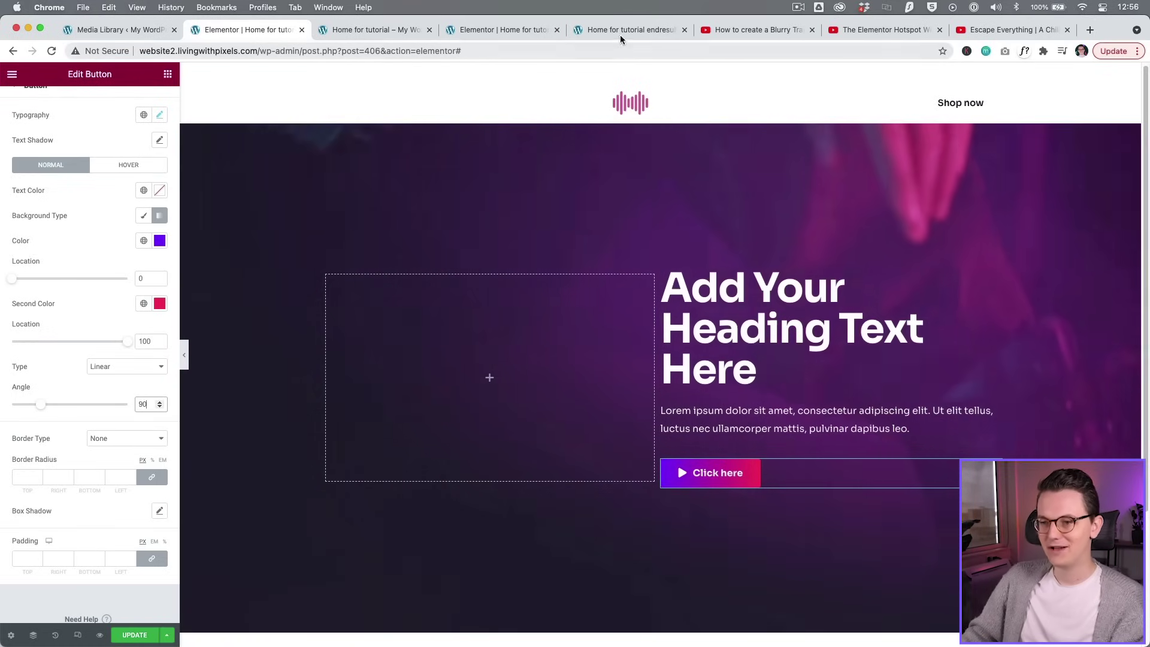
- Recolor the button's gradient with magenta-pink as the first color and purple as the second
click(161, 242)
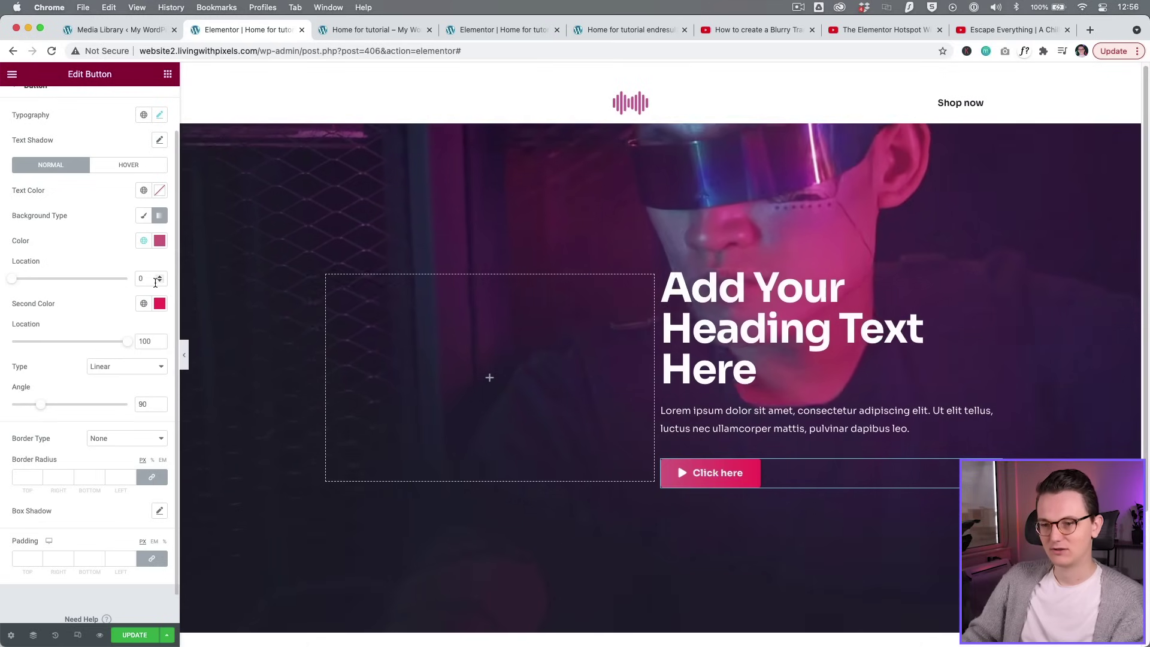
click(160, 303)
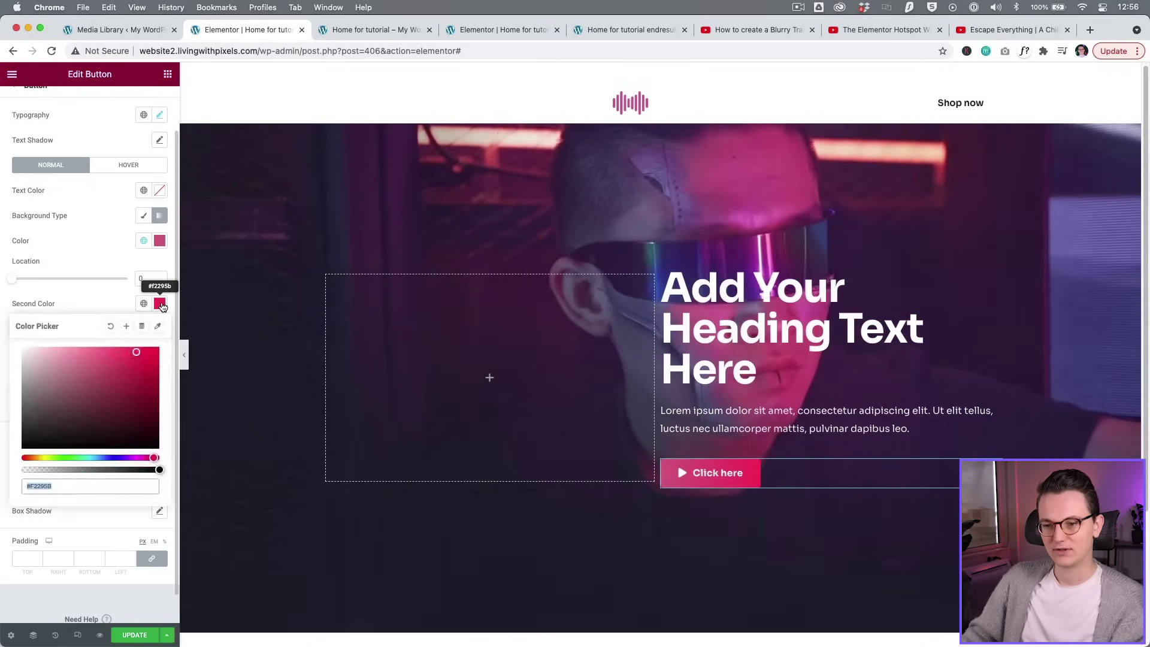
click(160, 304)
click(160, 303)
drag(104, 453, 122, 458)
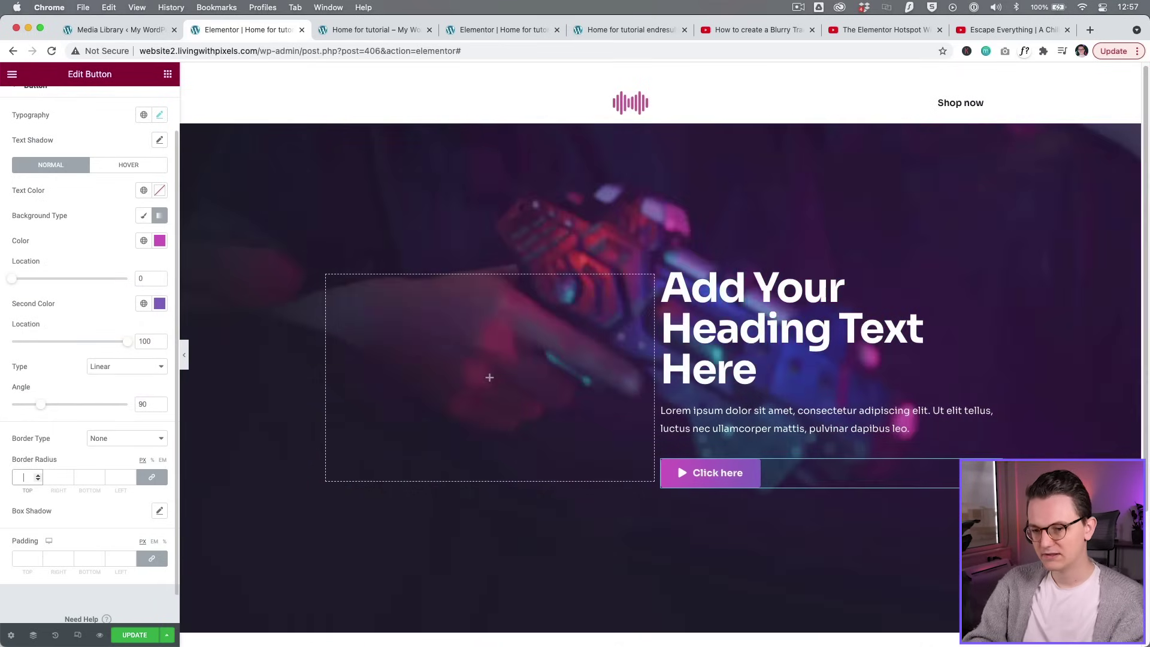
- Set the button's border radius to 100 px on all corners and compare it with the finished page
text(100)
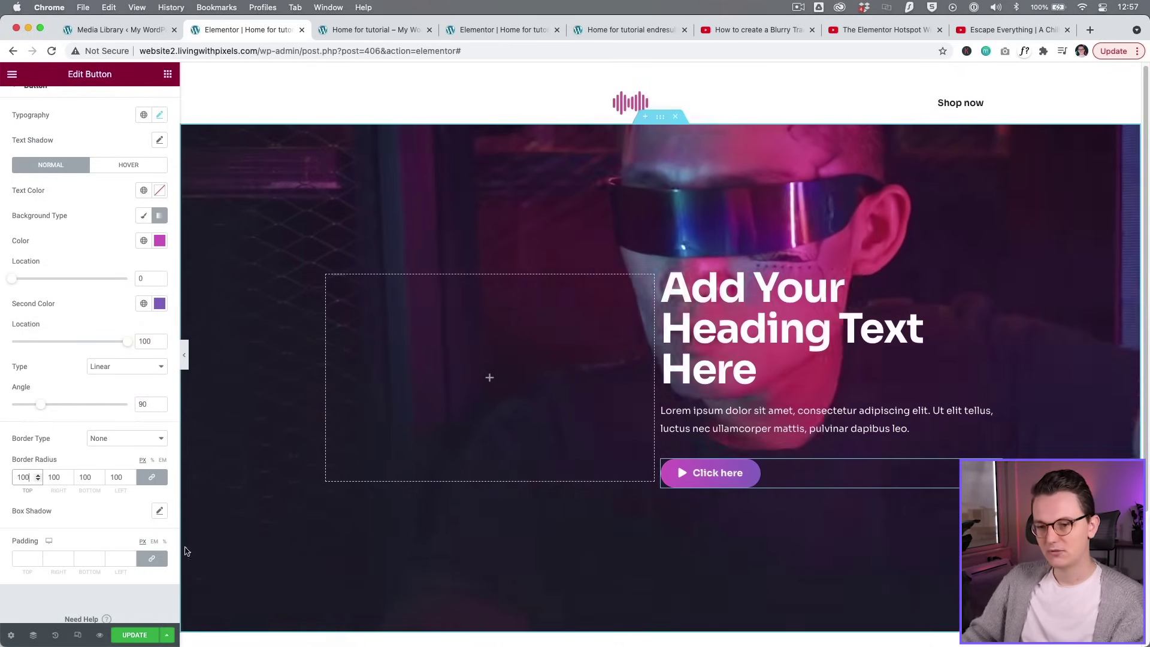
key(super+5)
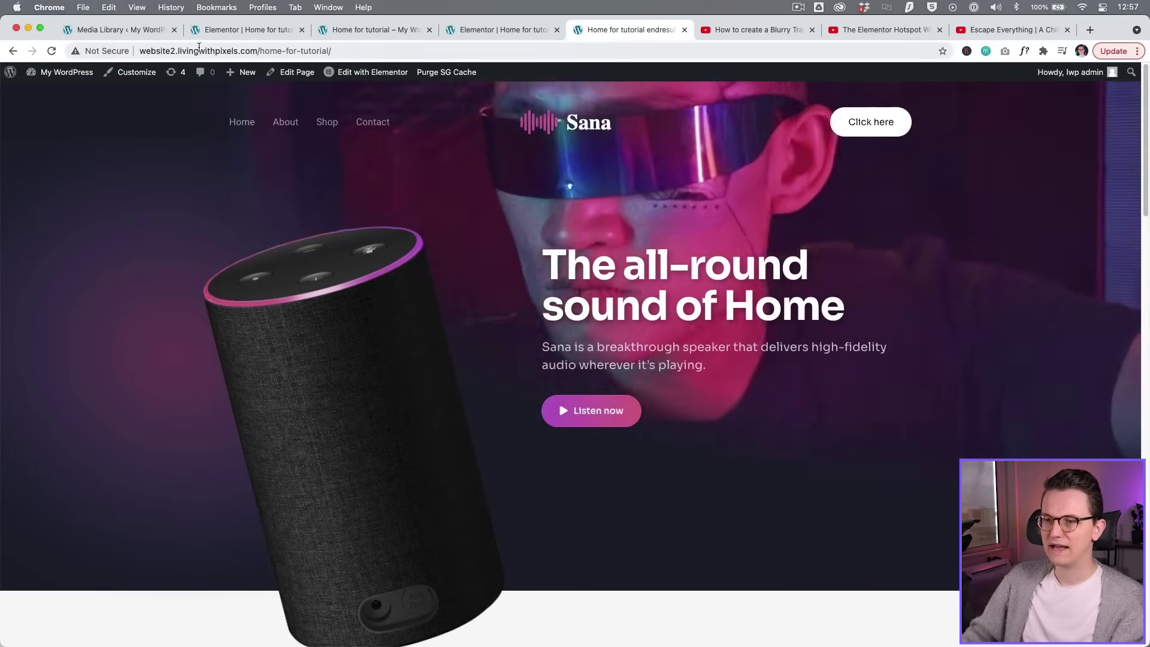
click(234, 31)
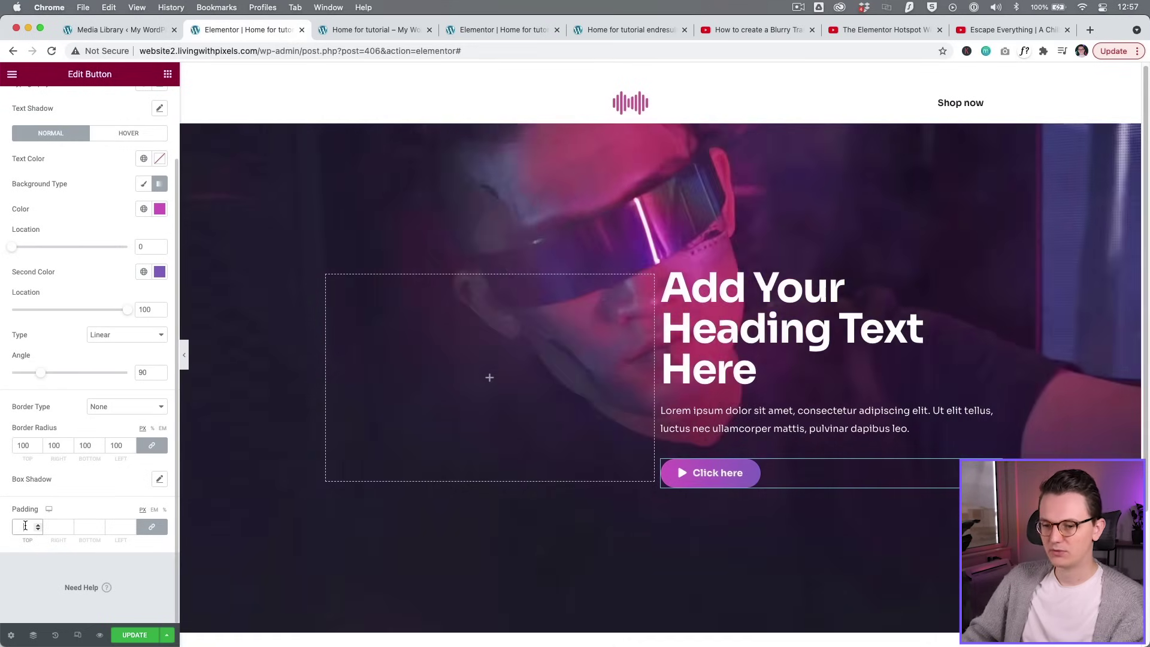
- Unlink the button's padding values, set top and bottom to 18 px, and increase the padding on both sides
text(10)
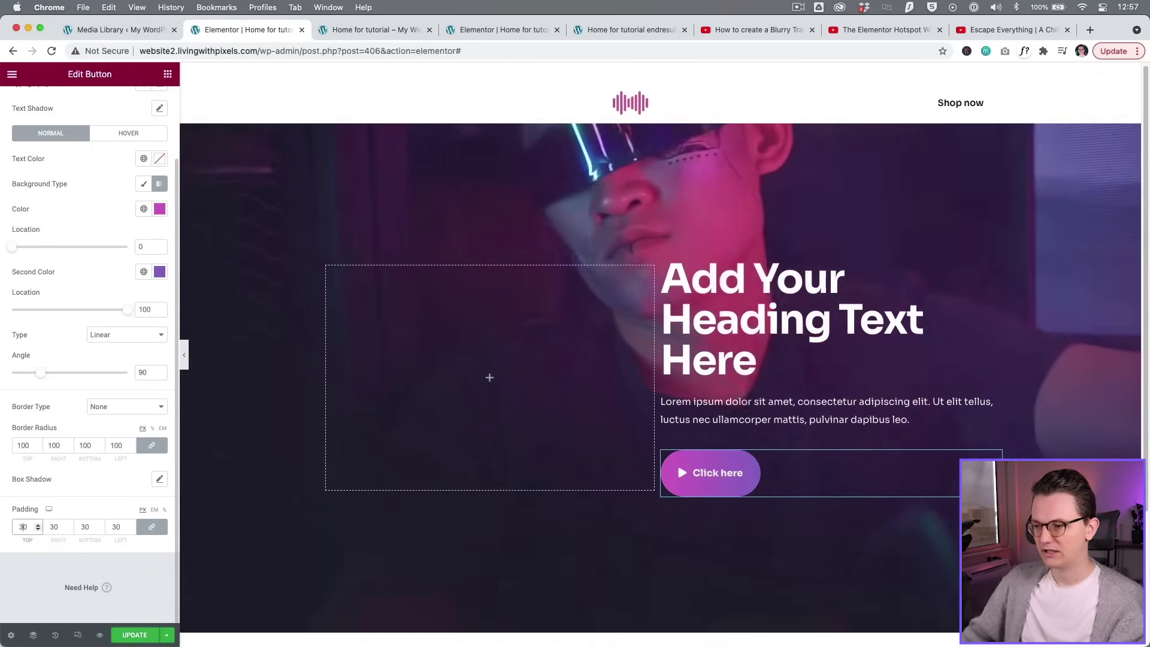
click(152, 529)
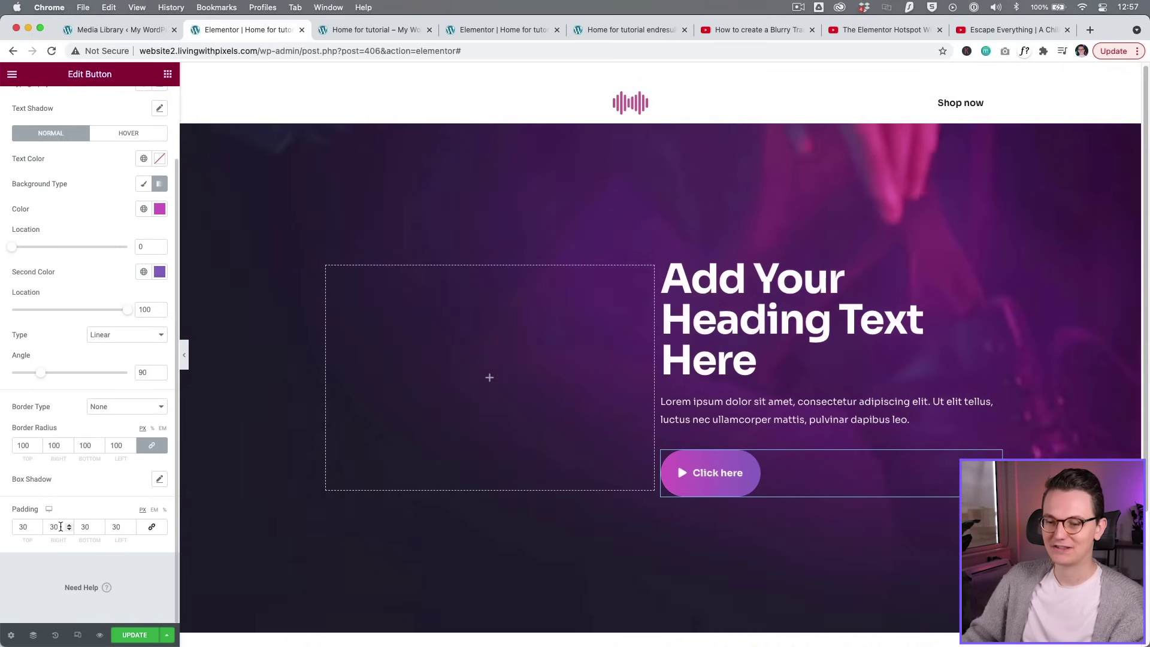
double_click(94, 527)
text(15)
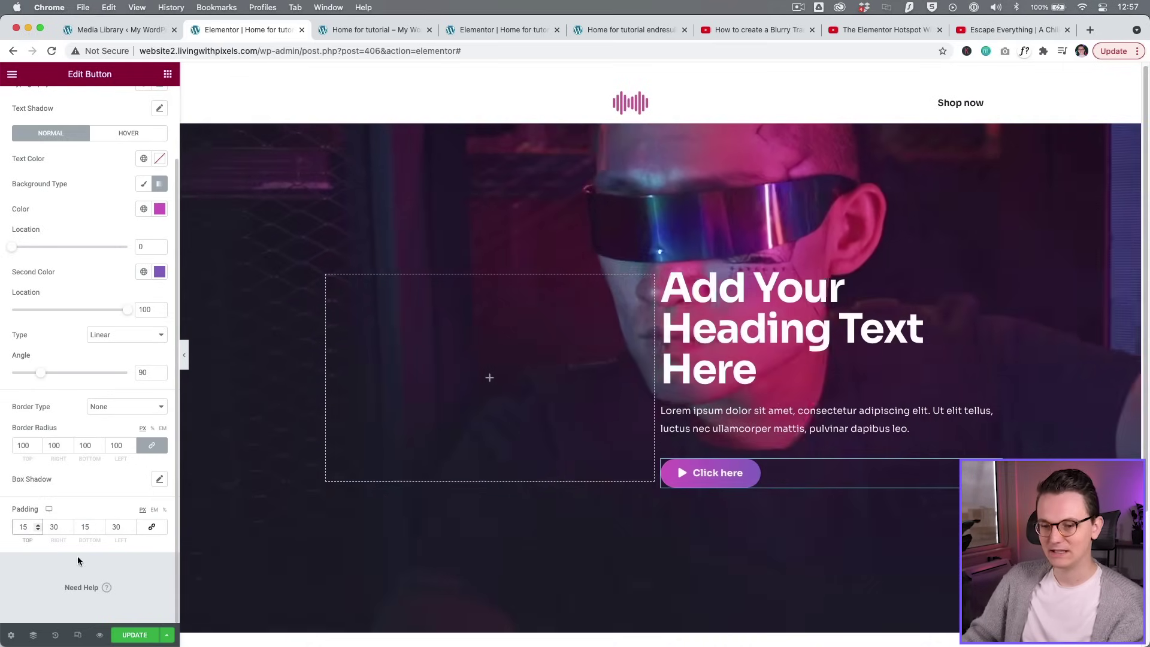
double_click(87, 527)
text(18)
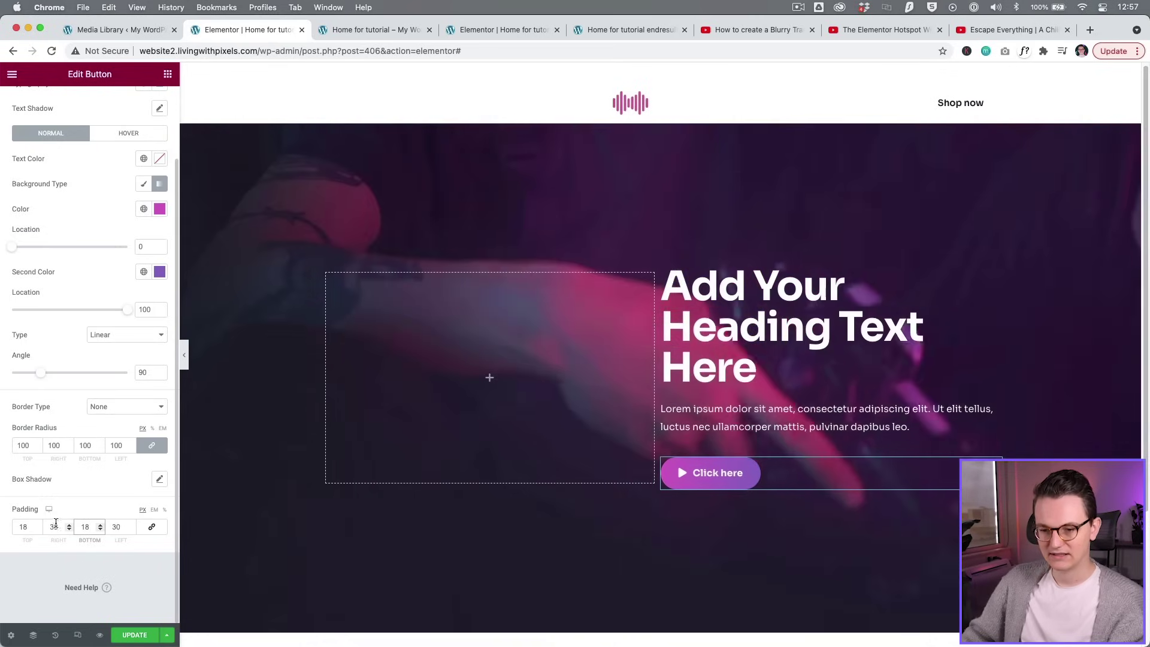
text(40)
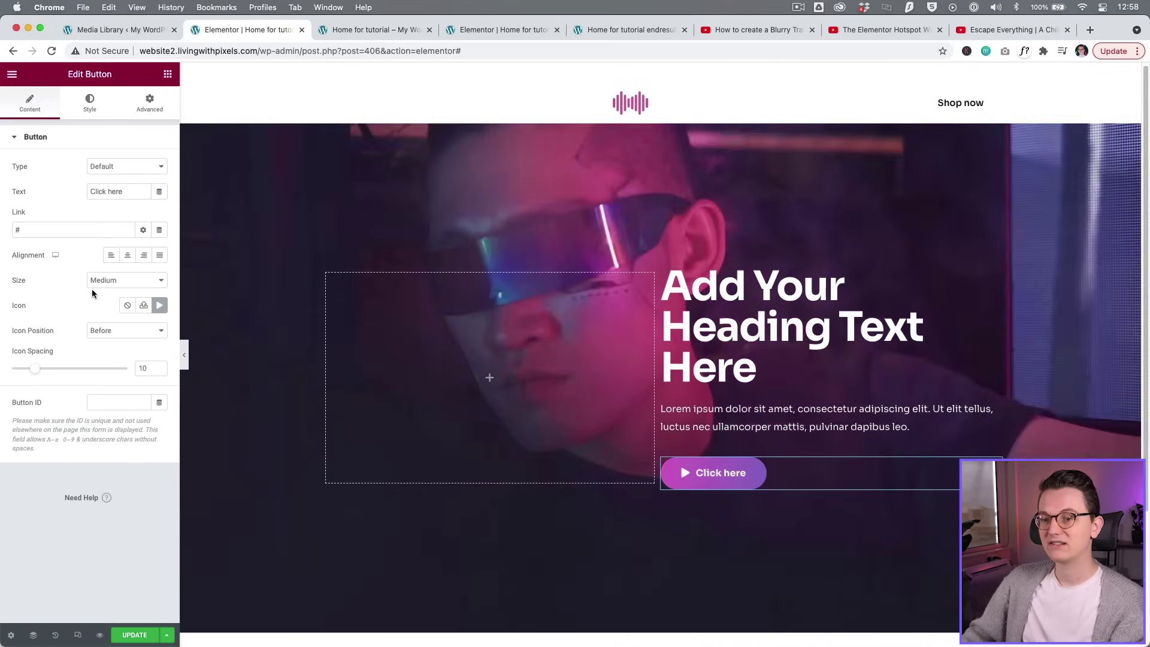
- Try the Small and Extra Small button sizes and settle on Small
click(107, 282)
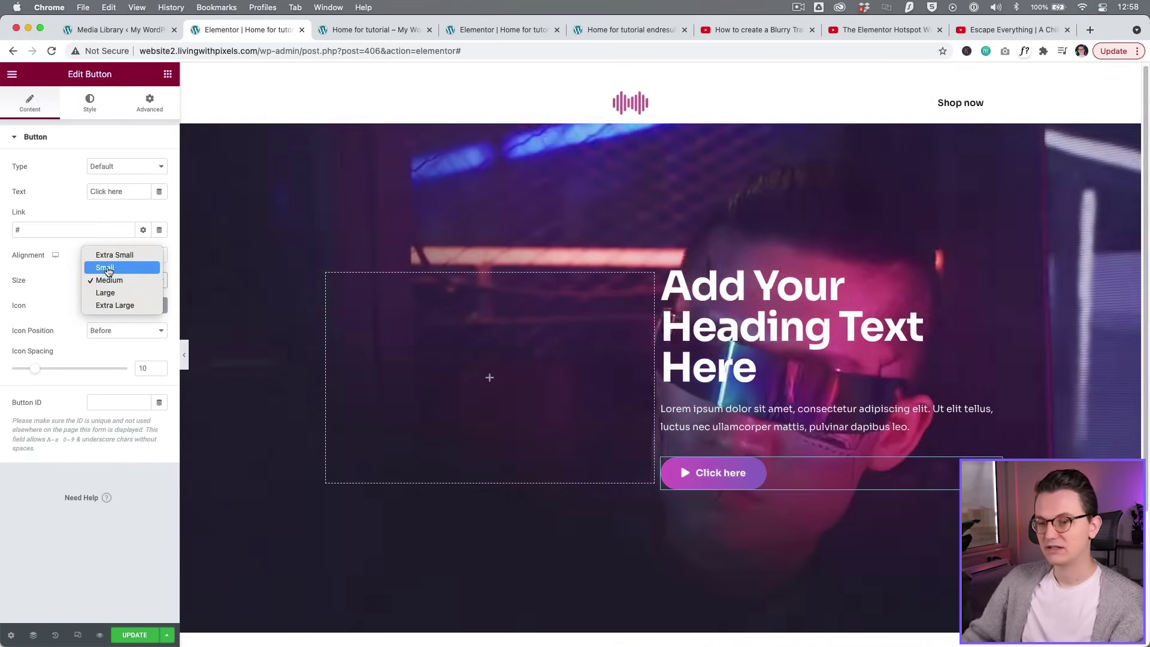
click(110, 268)
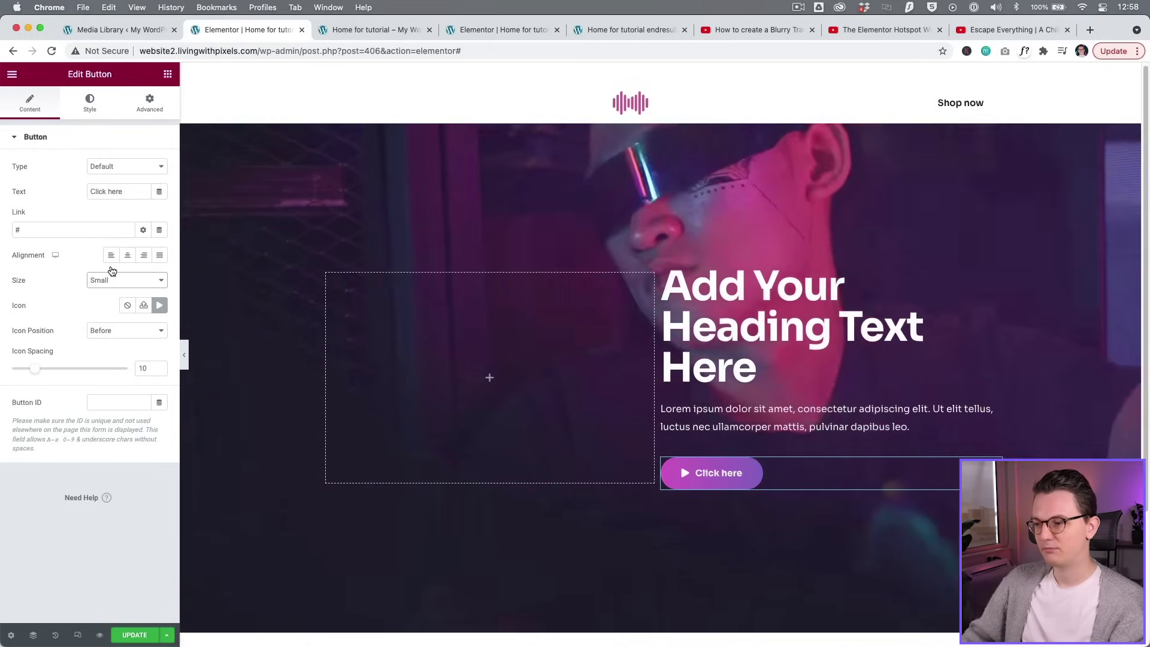
click(114, 281)
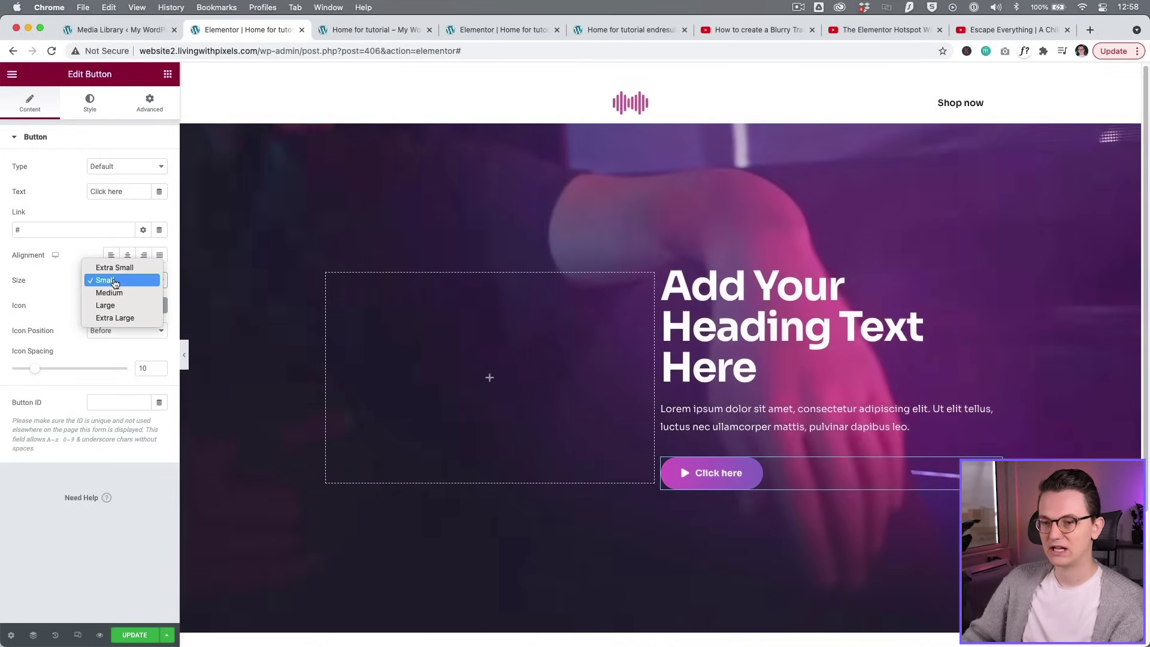
click(114, 267)
click(118, 280)
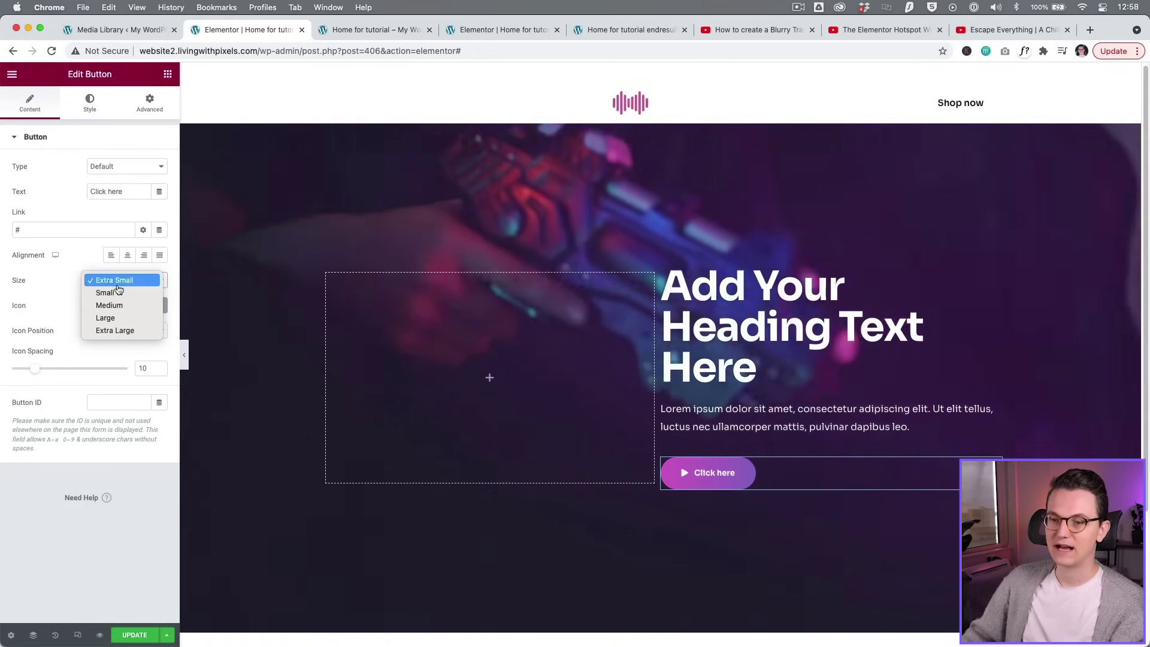
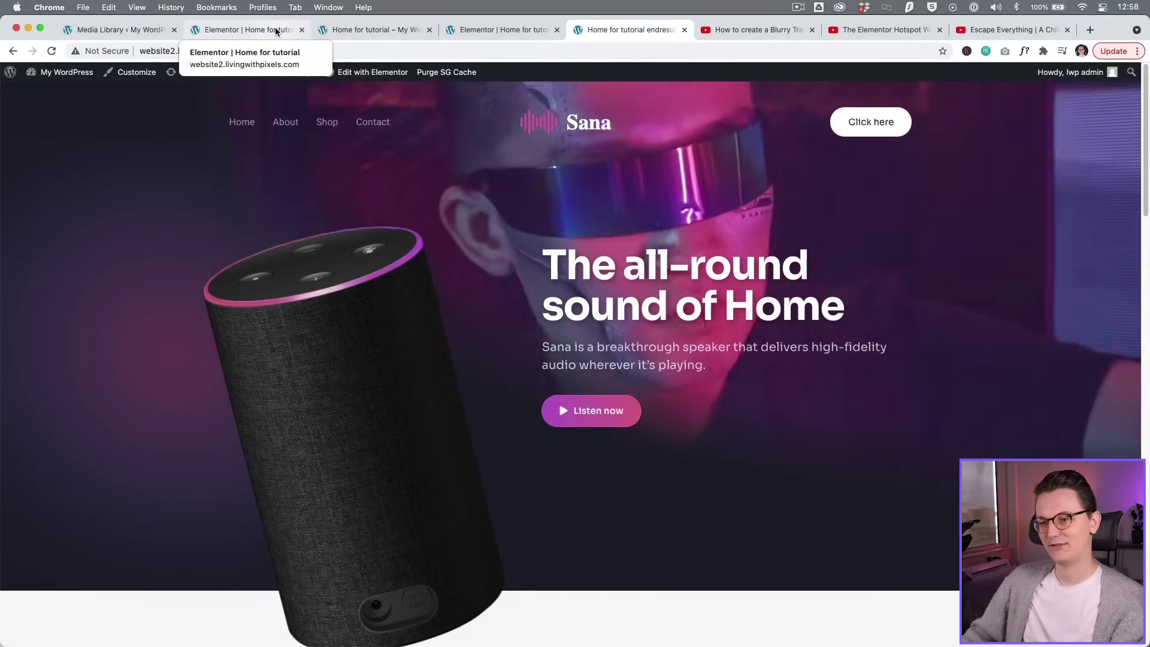
- Return to the page being edited and add an Image widget to the hero's empty left column
click(276, 29)
click(490, 377)
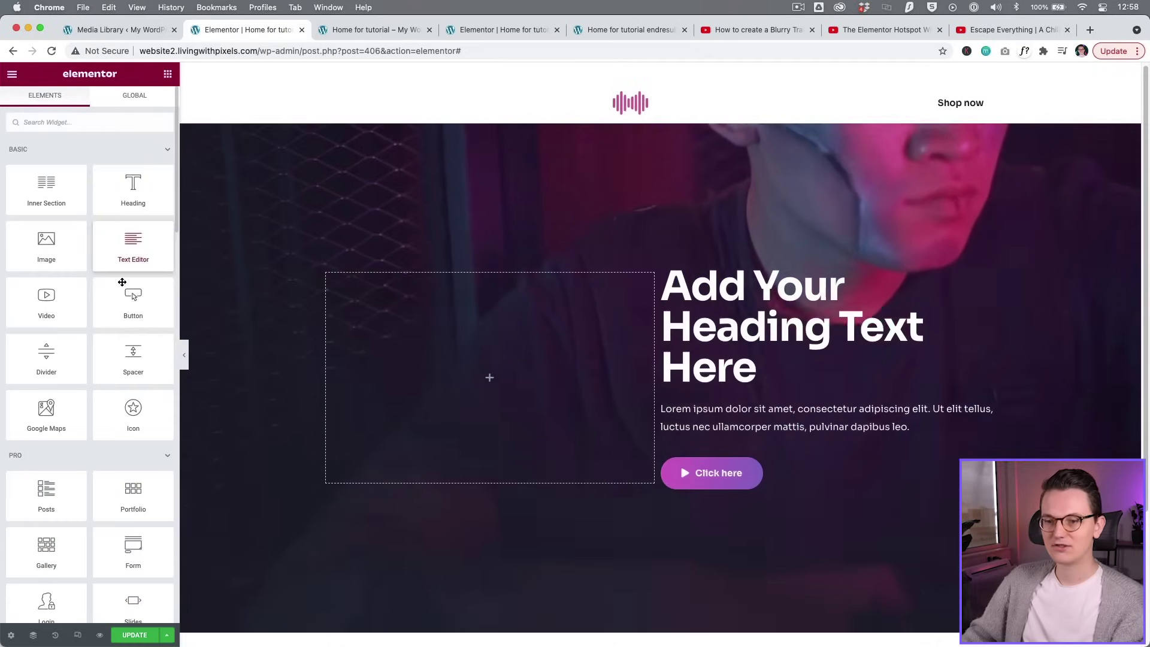
drag(53, 268, 545, 352)
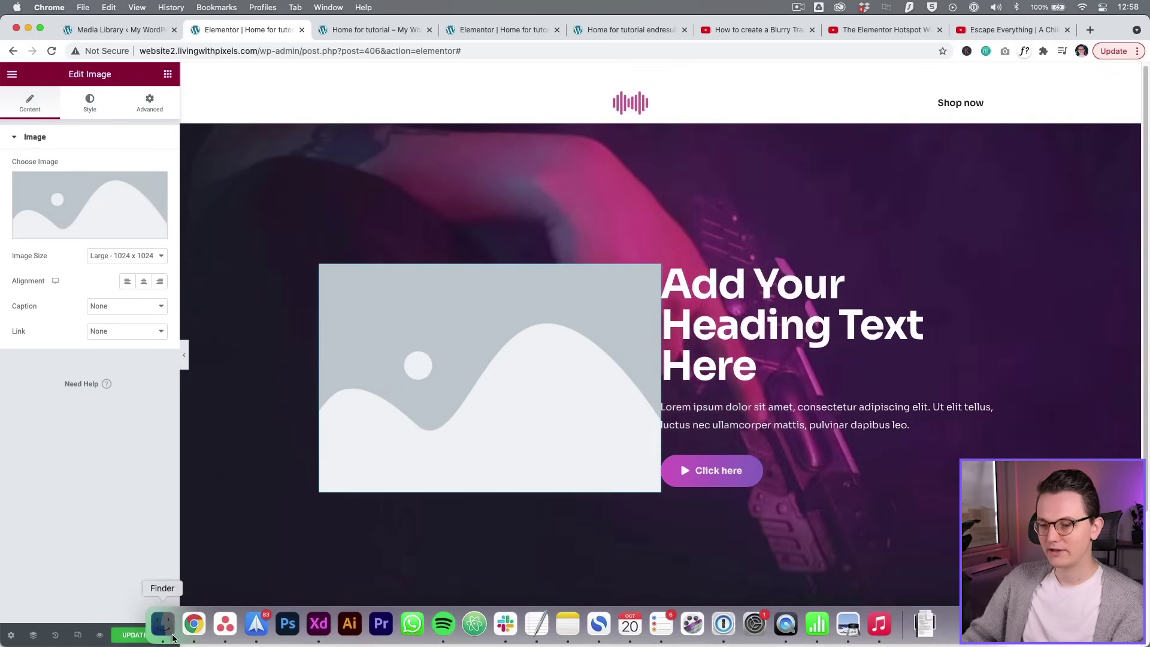
- Preview speaker1.png in Finder and insert that image from the media library into the Image widget
click(161, 623)
key(space)
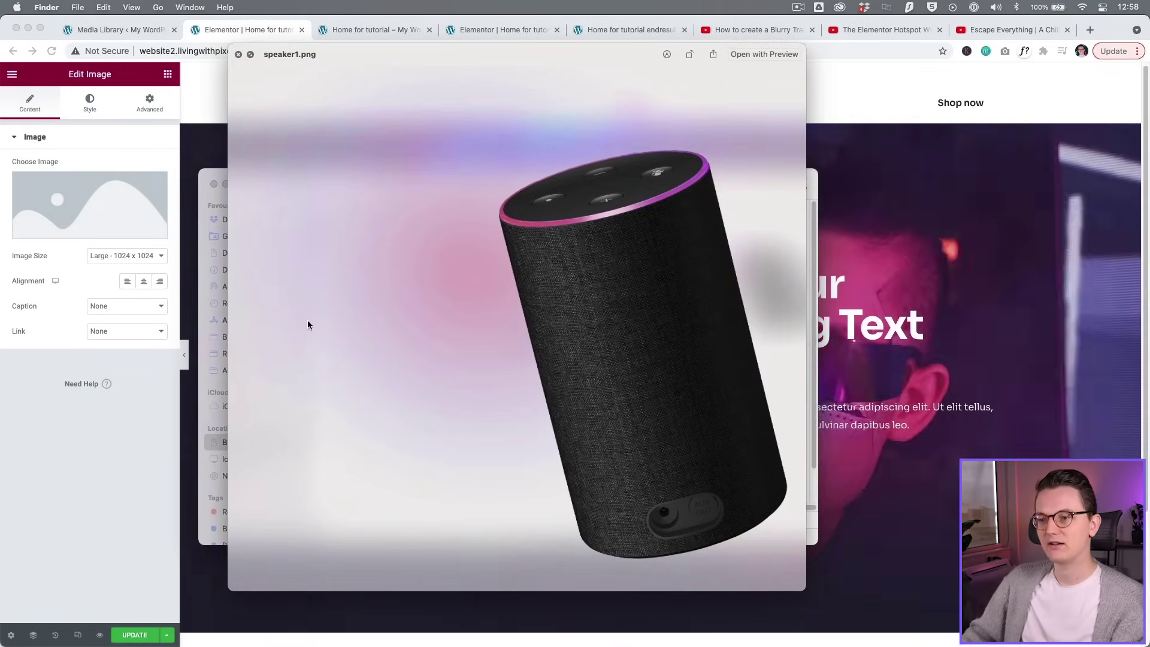
drag(498, 370, 472, 375)
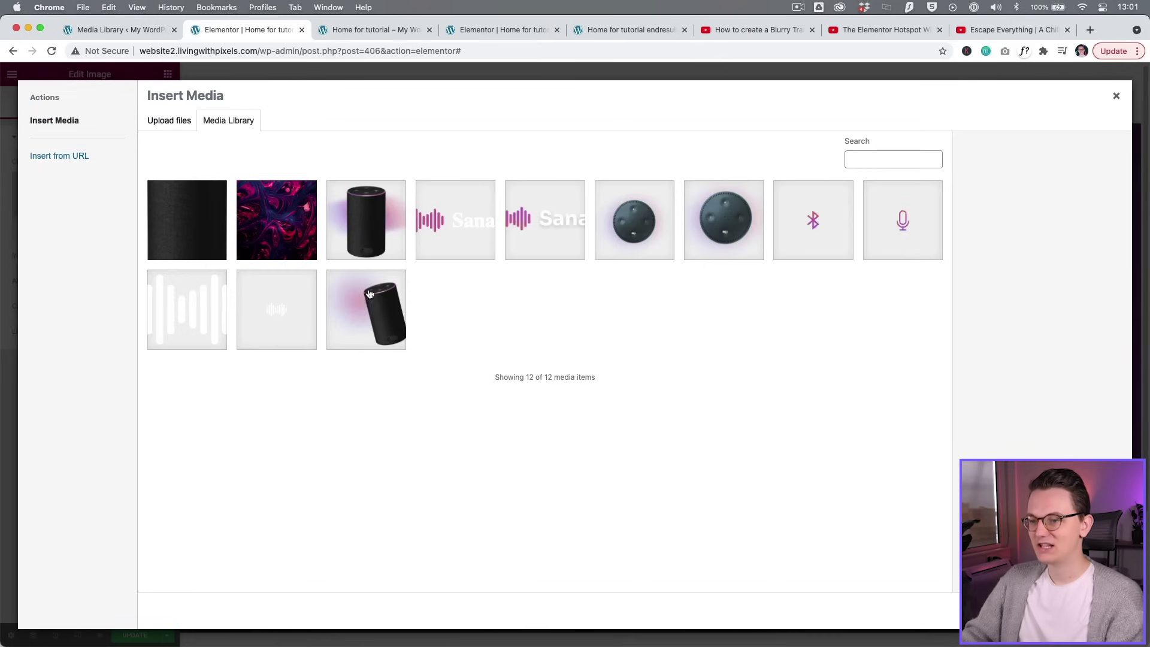
click(370, 294)
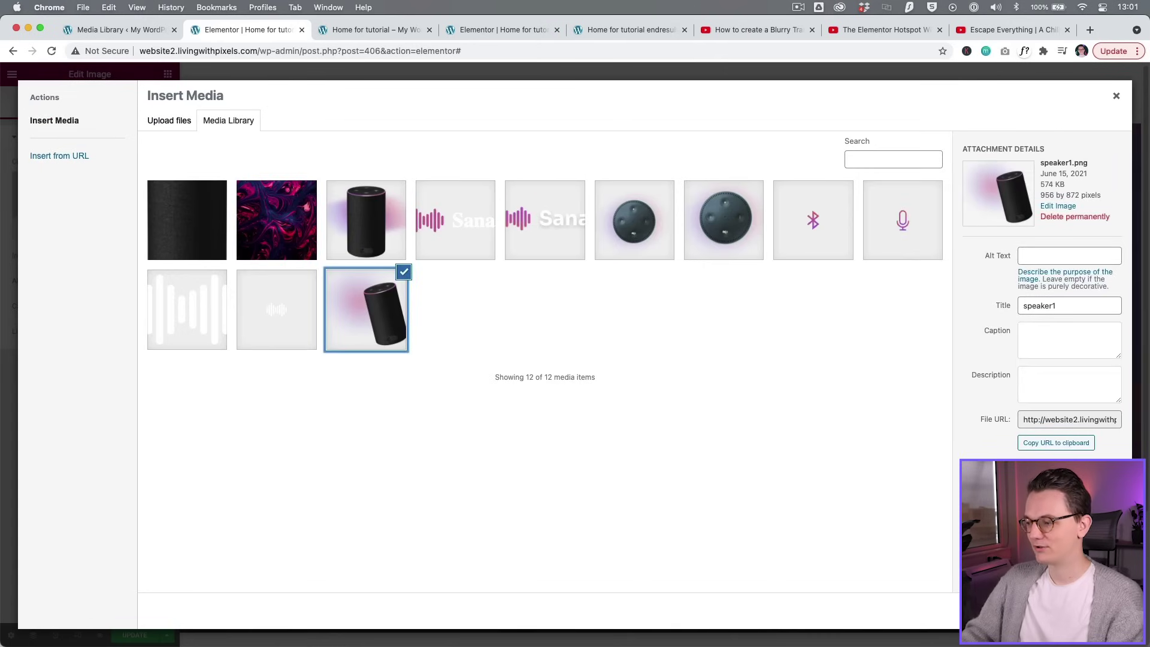
click(1094, 610)
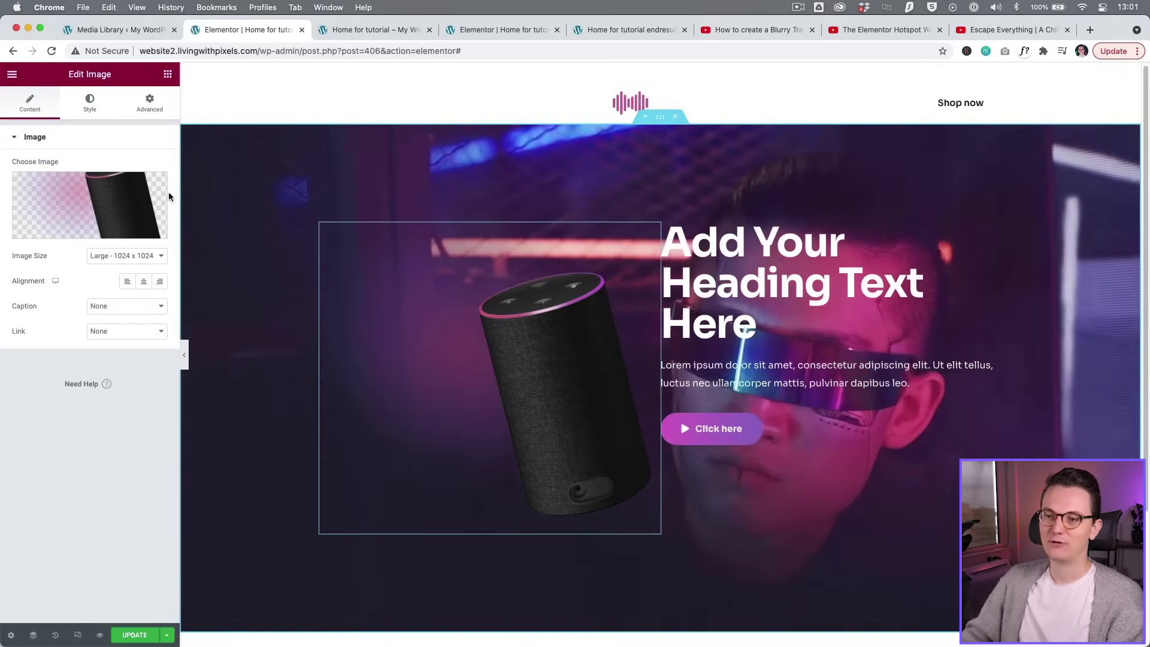
- Give the speaker image a custom positioning width of 1000 px
click(153, 105)
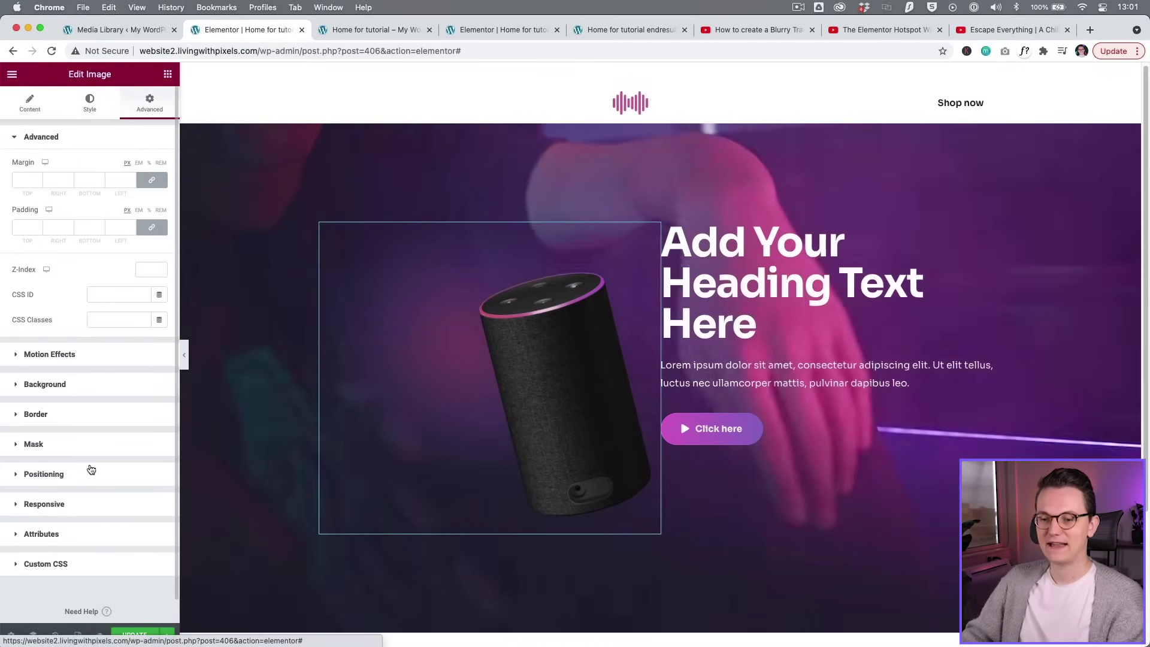
click(80, 474)
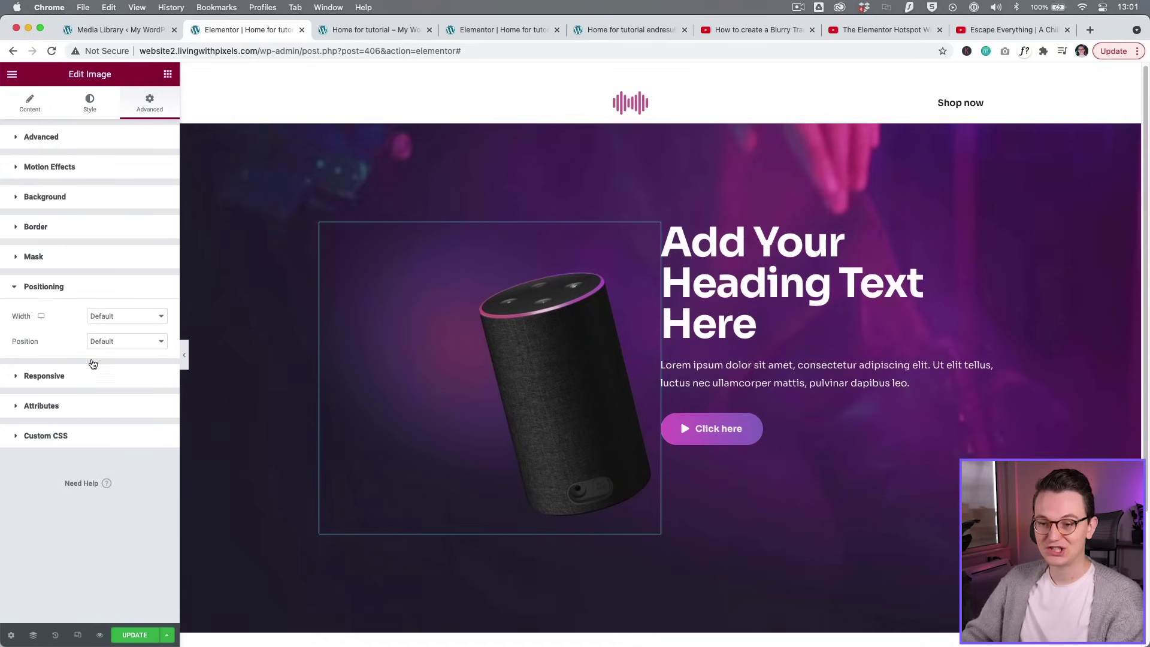
click(112, 321)
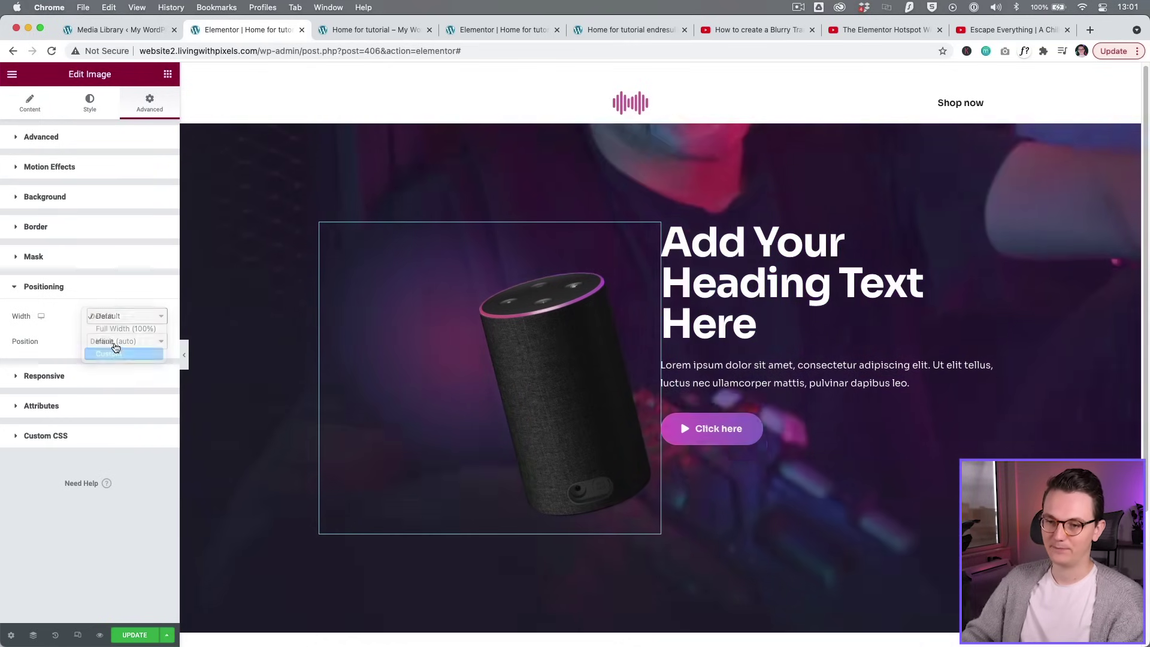
click(116, 353)
click(145, 355)
text(100)
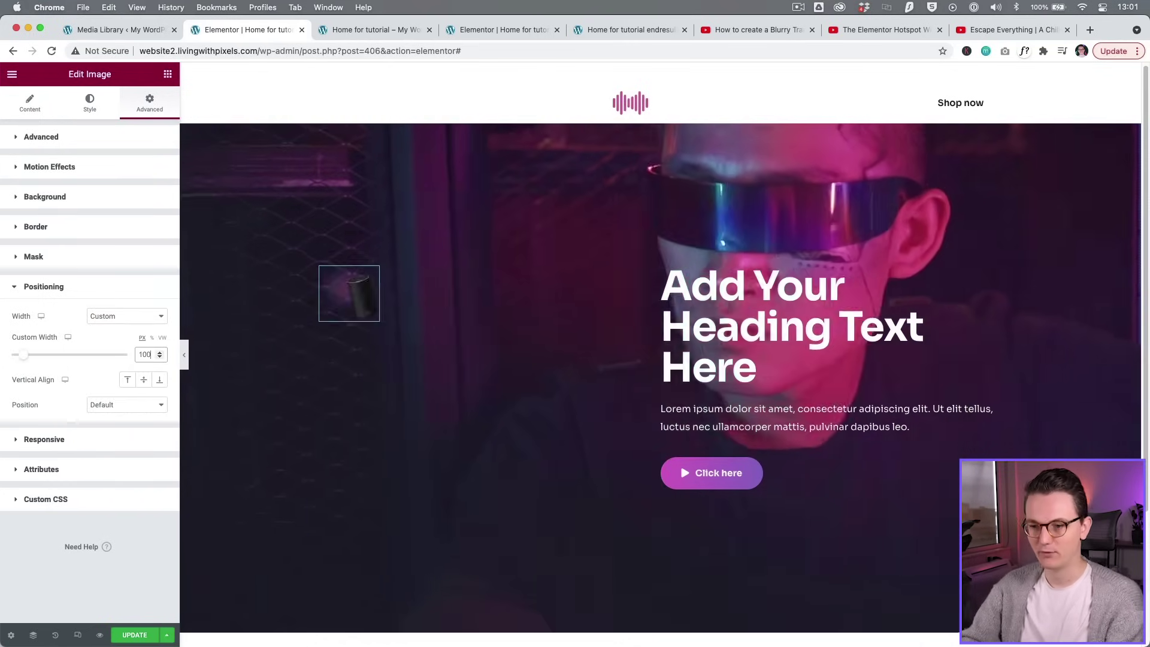
text(0)
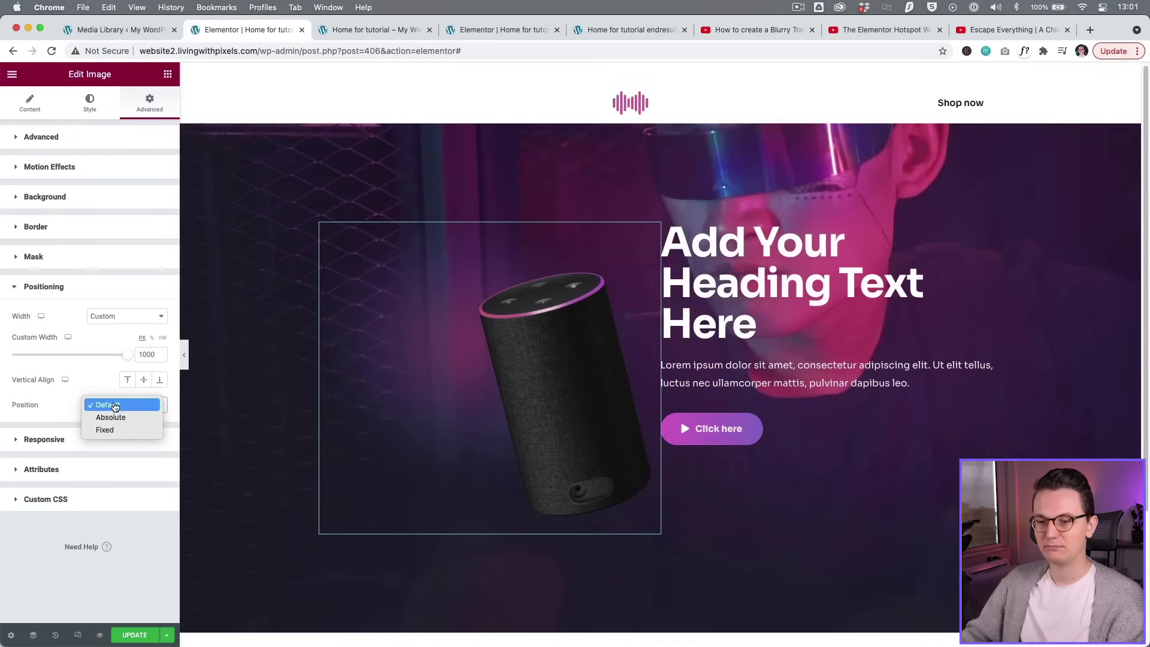
- Position the speaker image absolutely and shift it left to a horizontal offset of -496 px and slightly upward
click(119, 416)
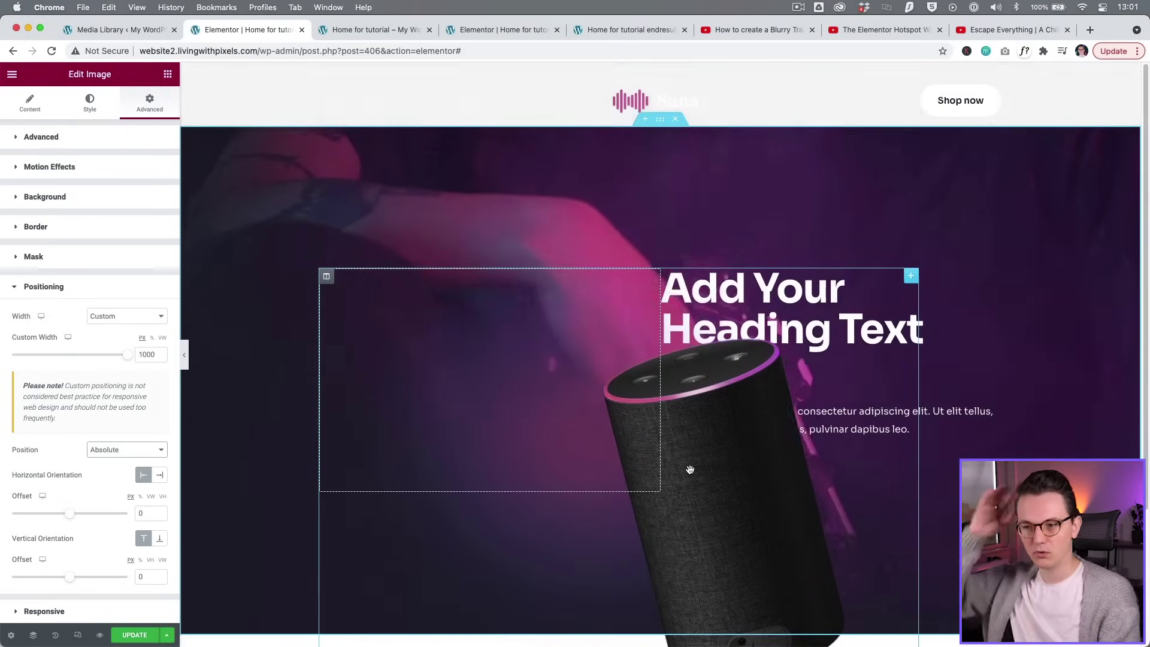
drag(688, 469, 428, 470)
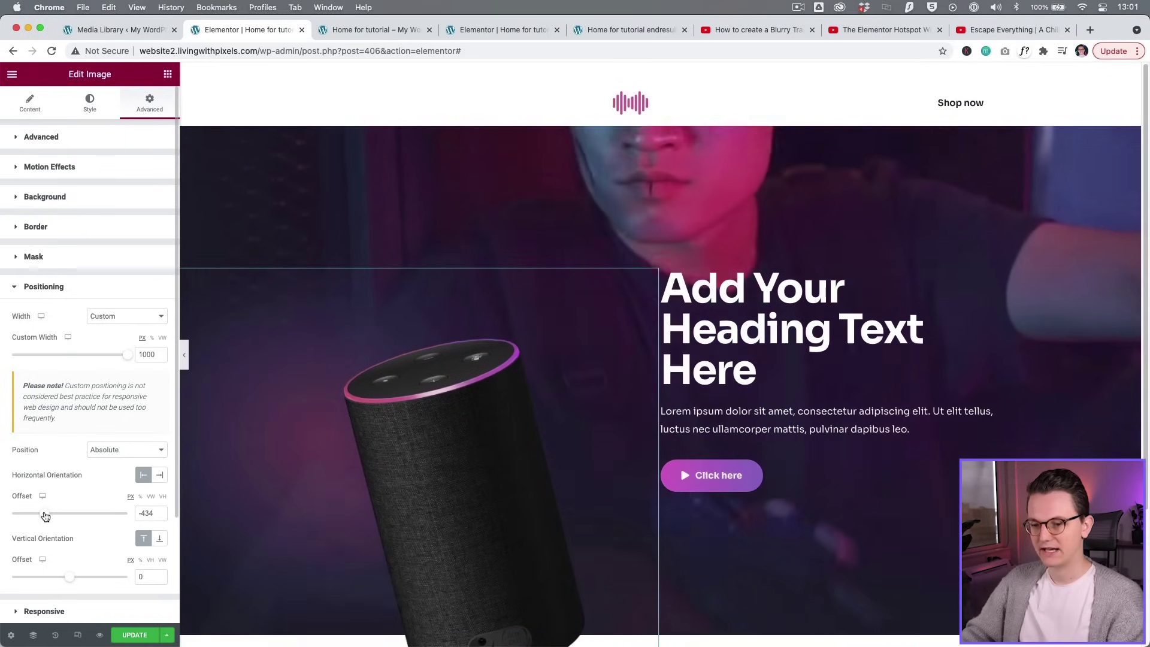
drag(65, 580, 59, 582)
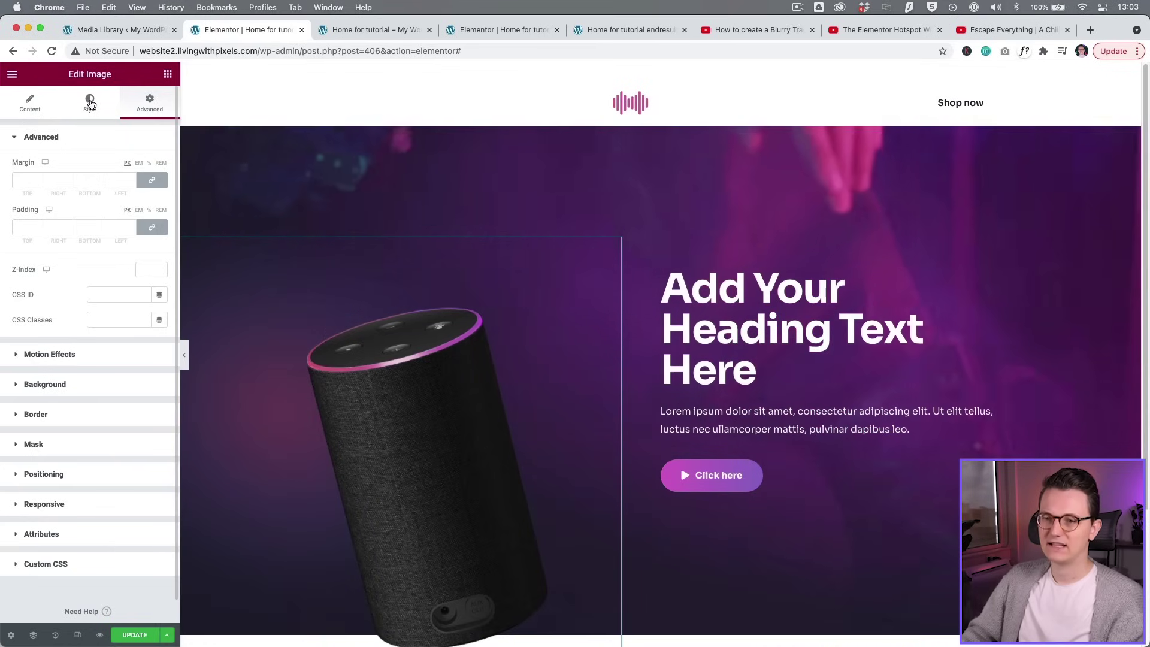
- Set the speaker image's style width to 1000 px and raise it to a vertical offset of -186 px
click(91, 102)
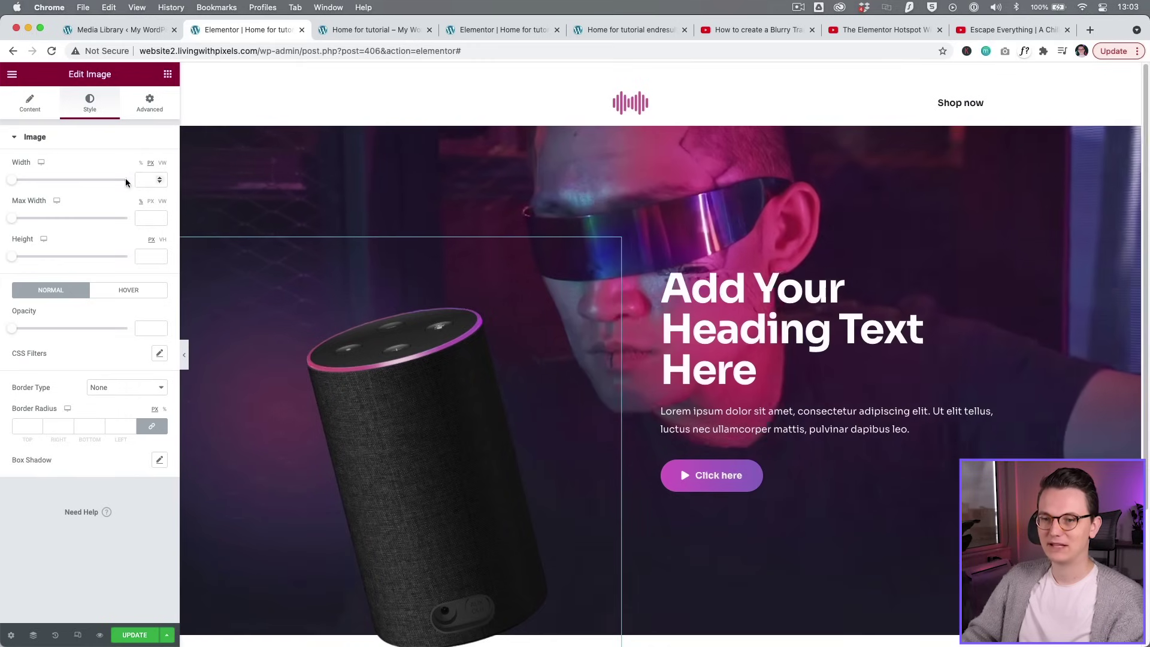
drag(15, 184, 142, 191)
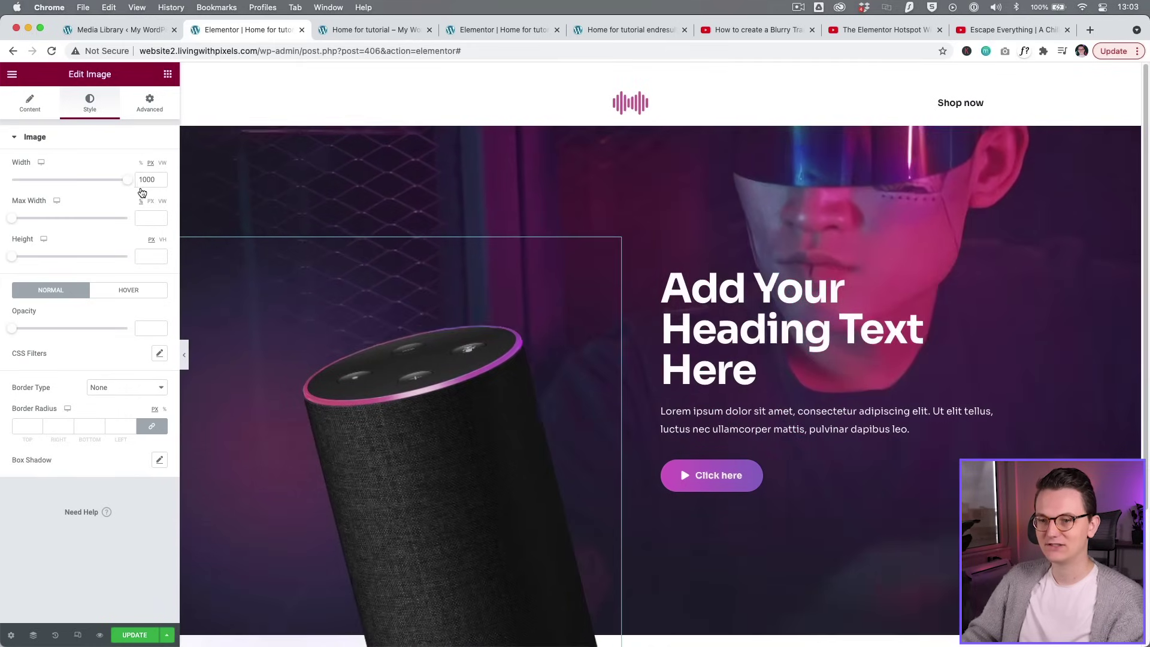
click(151, 102)
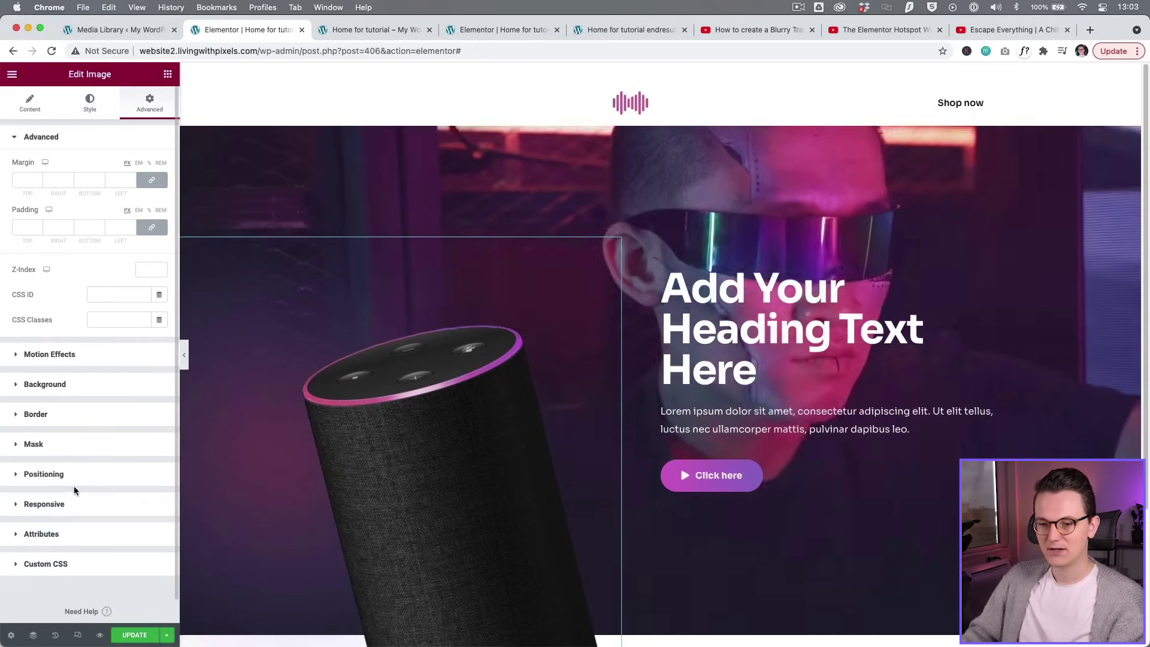
click(72, 474)
drag(66, 576, 56, 580)
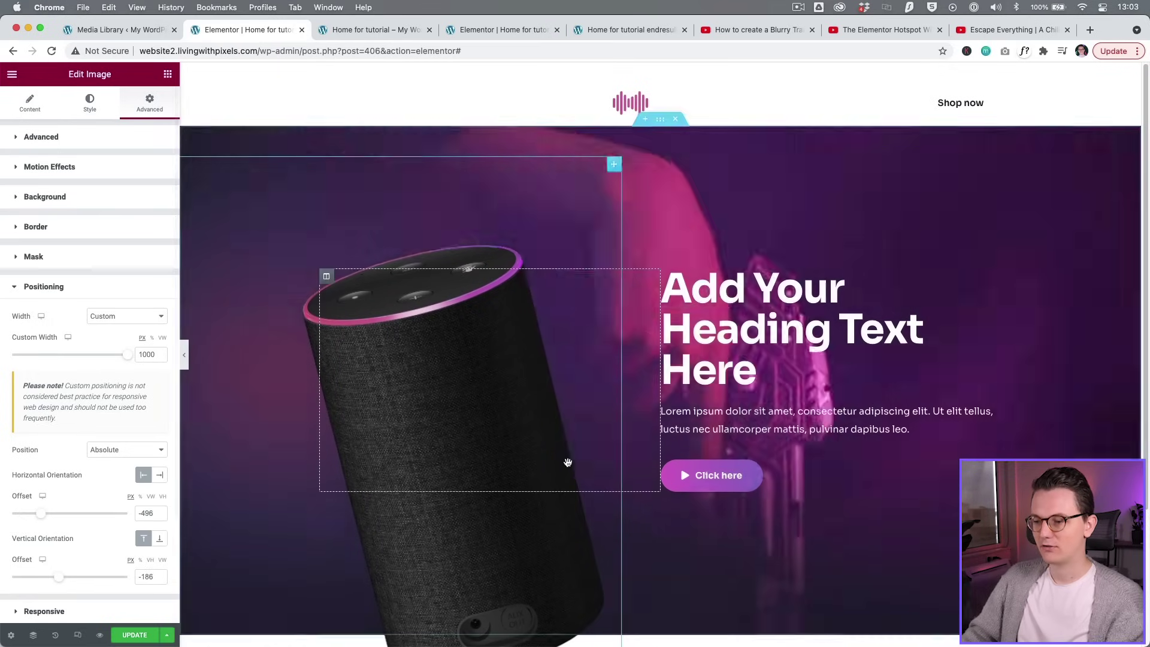
scroll(431, 441, down, 5)
scroll(533, 484, up, 5)
scroll(462, 516, down, 2)
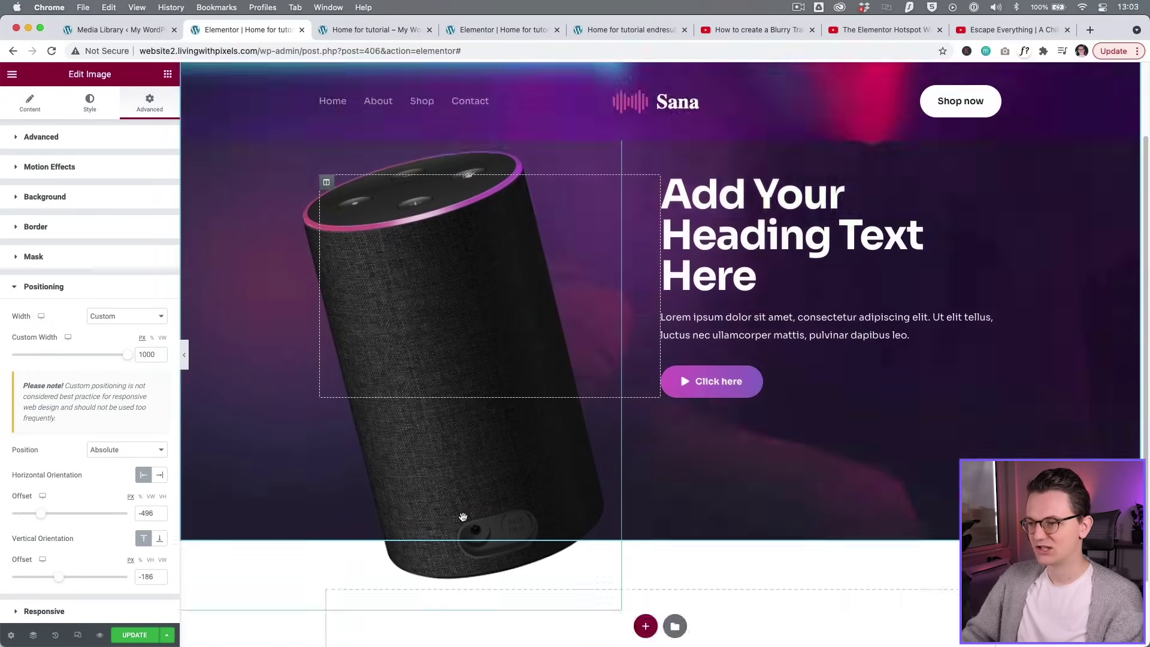
scroll(586, 489, up, 4)
scroll(607, 452, down, 2)
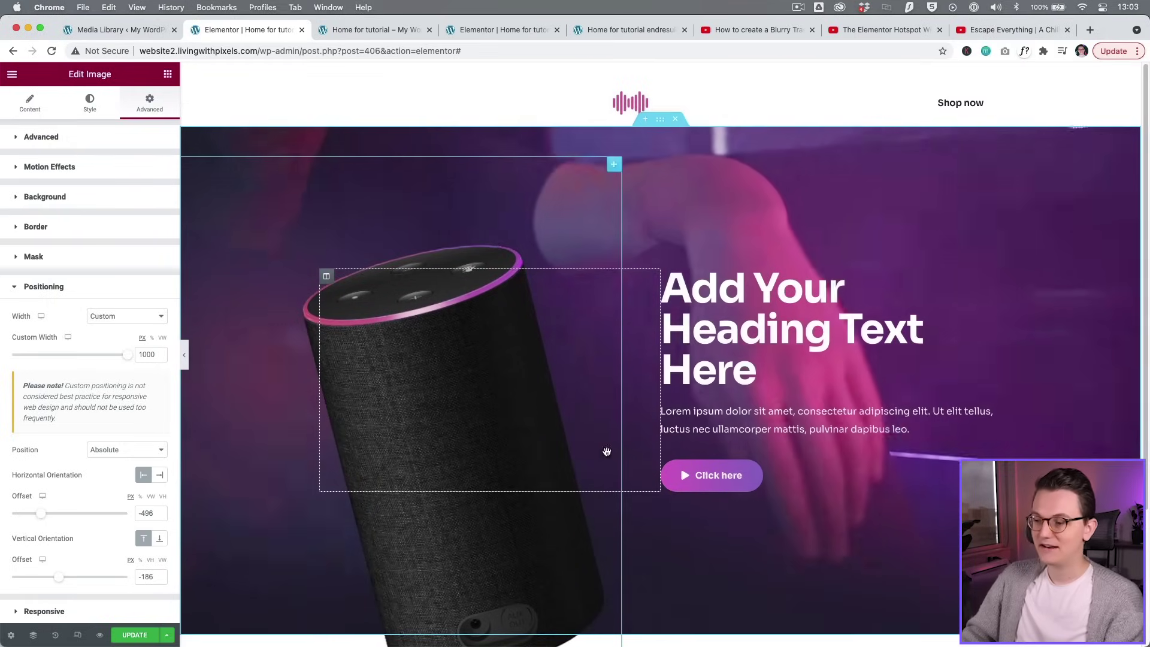
- Select the hero button and compare the hero with the finished reference page
click(806, 484)
click(600, 31)
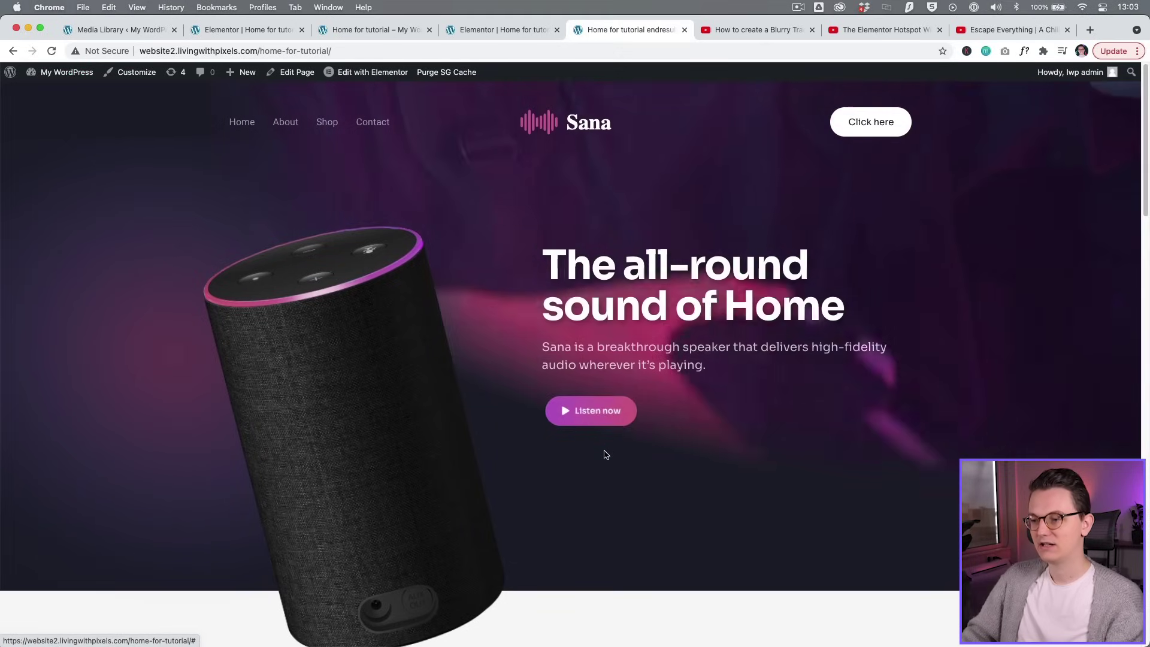
click(249, 31)
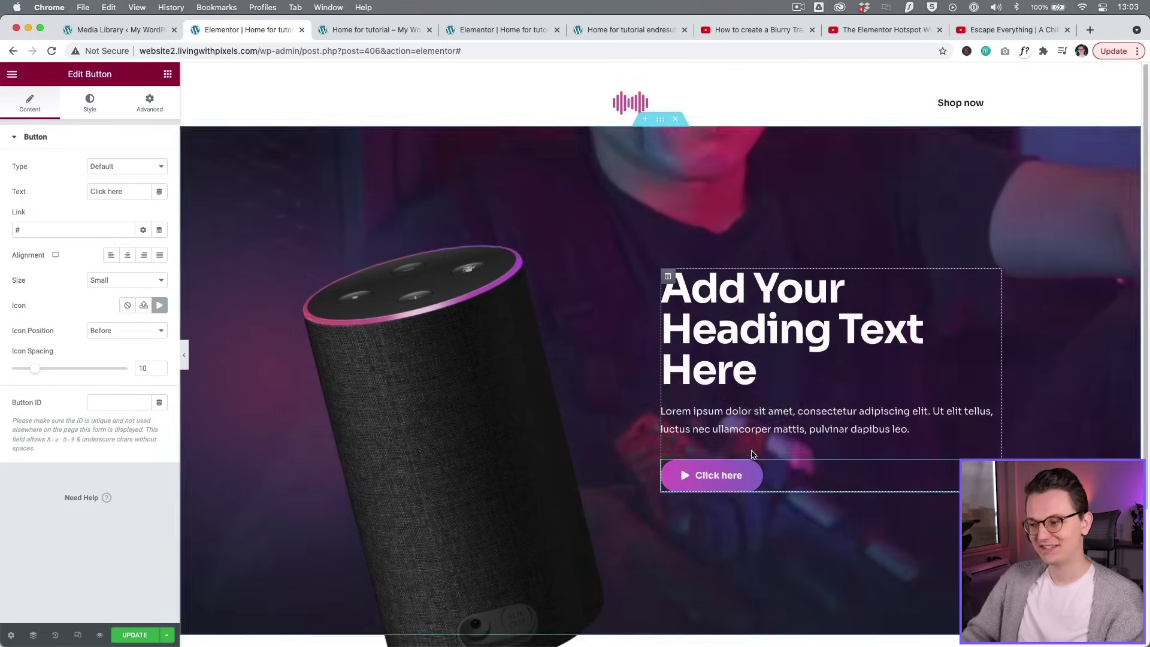
- Give the button's hover state a gradient background using the same pink and purple colors as its normal state
click(90, 100)
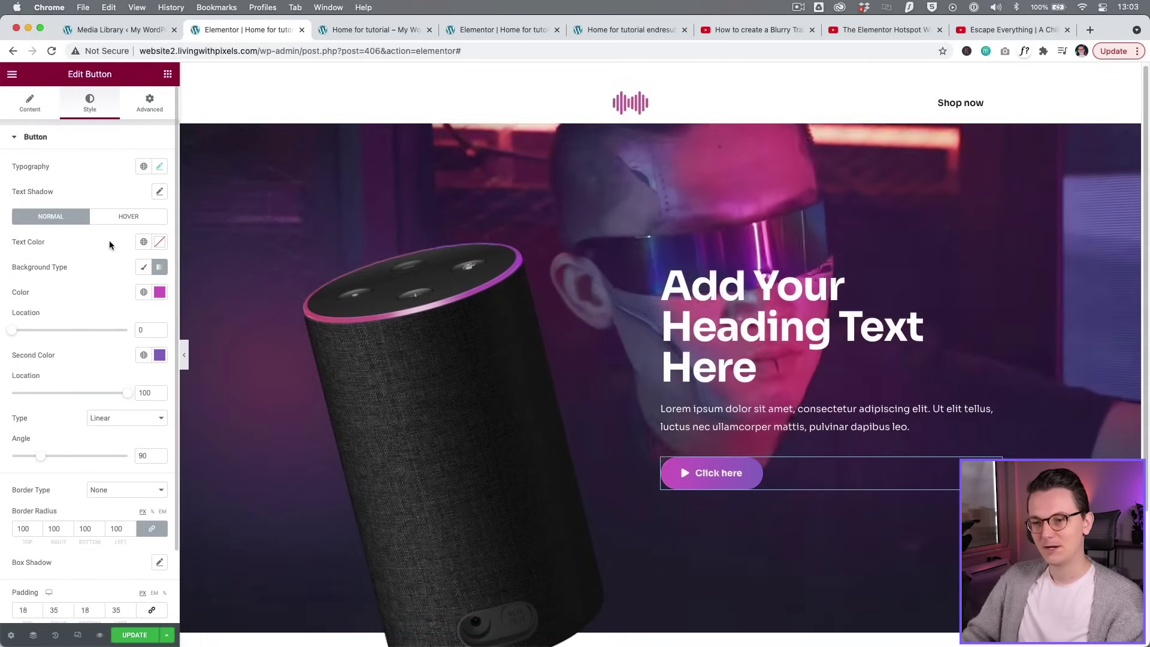
click(118, 219)
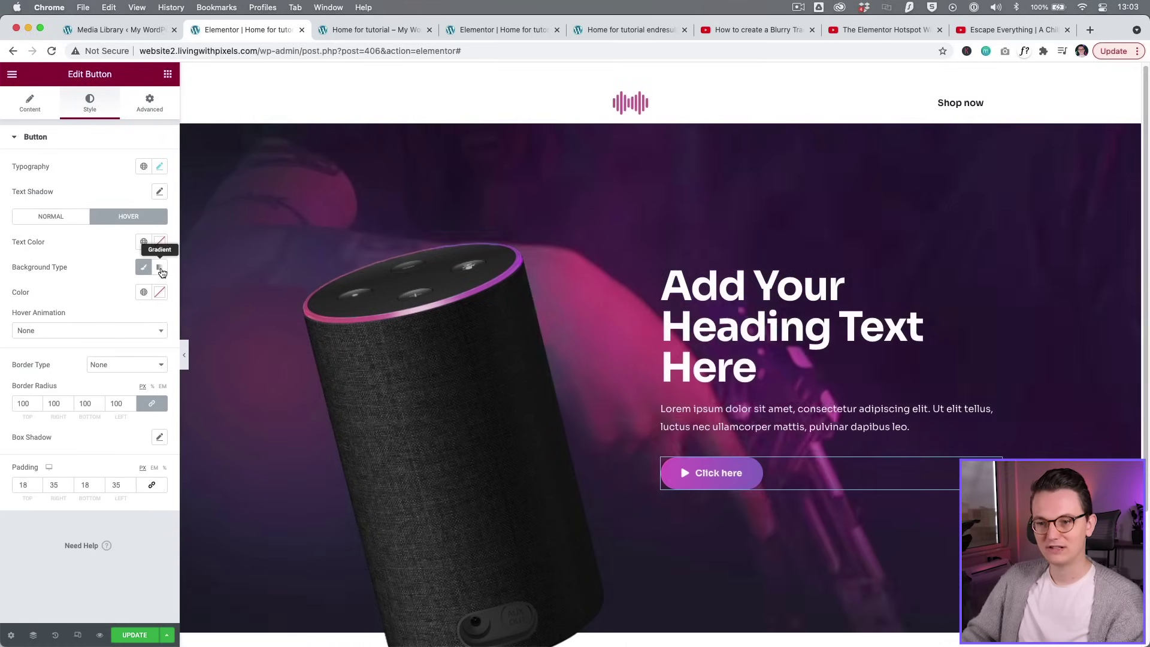
click(160, 269)
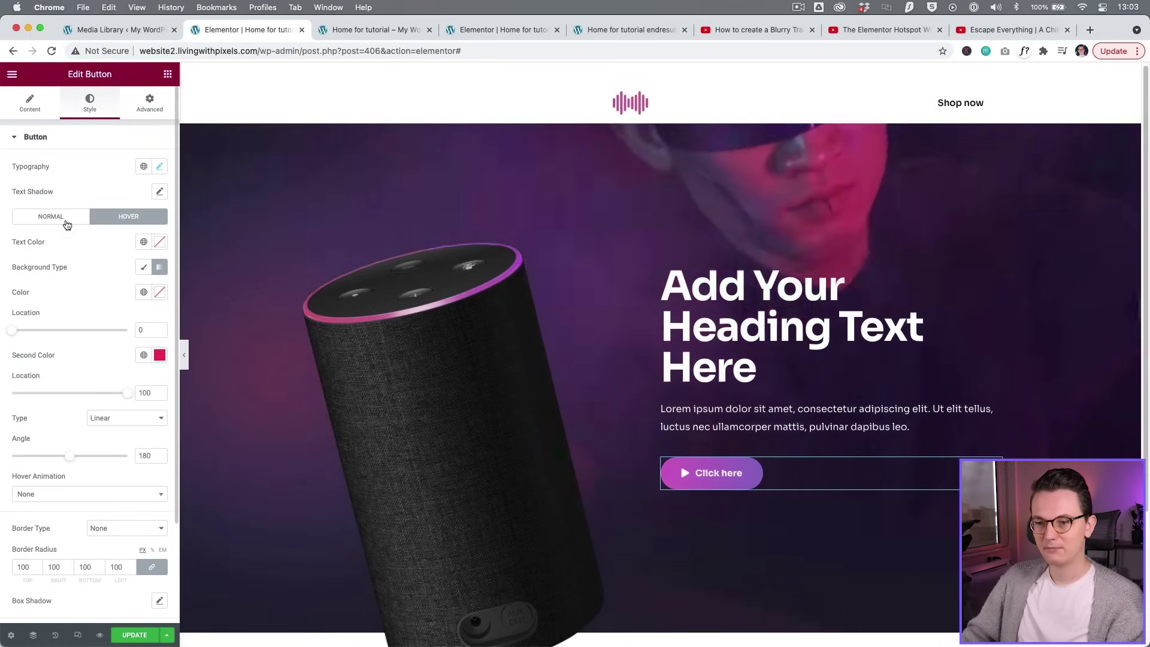
click(159, 293)
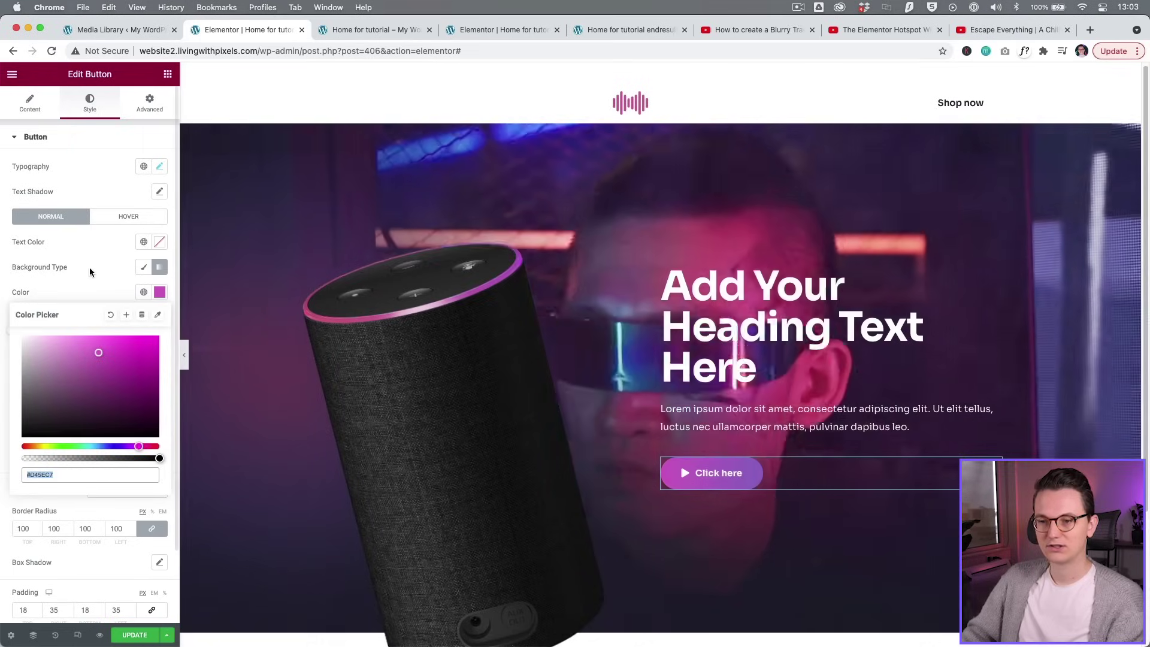
click(99, 271)
click(159, 355)
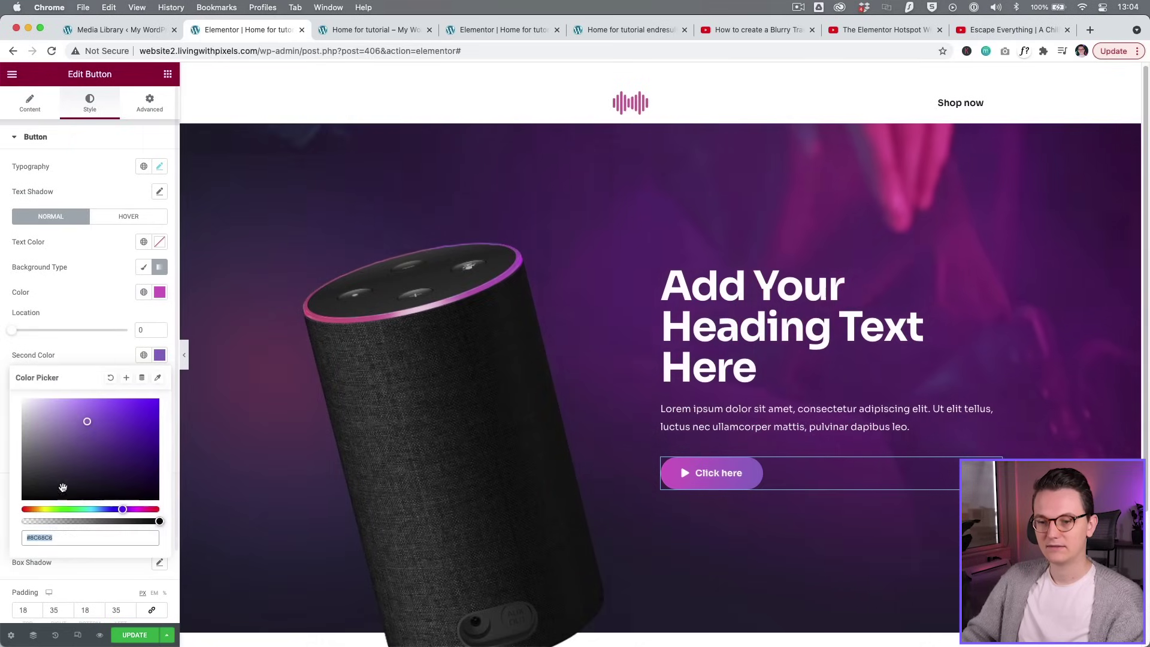
click(103, 304)
click(128, 216)
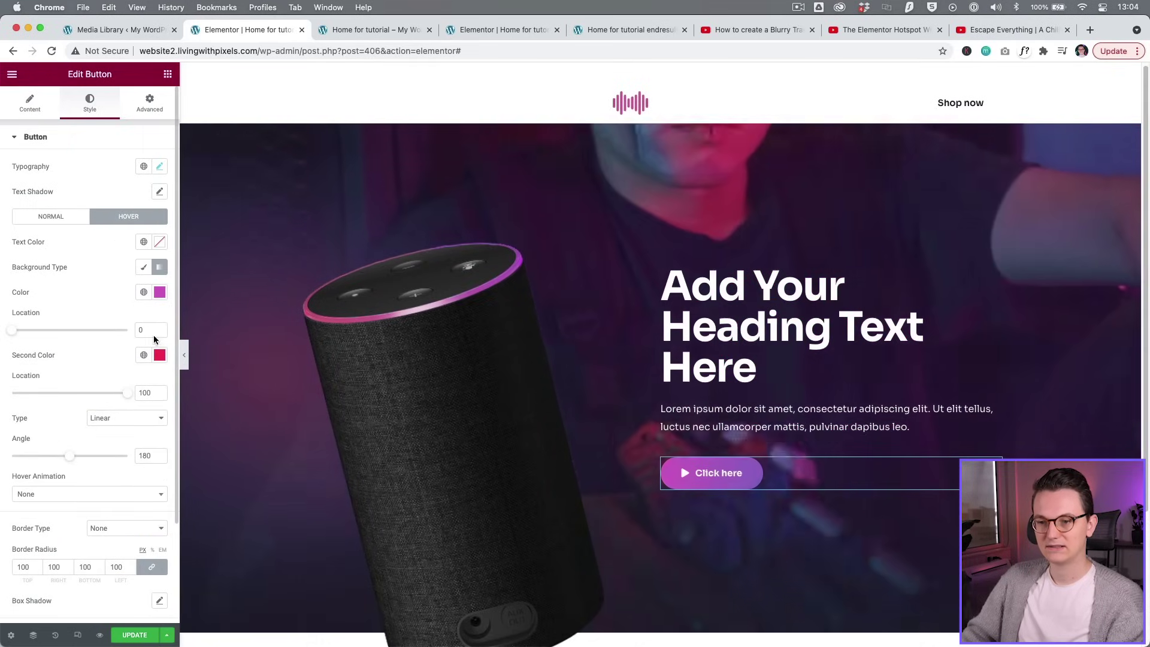
click(160, 354)
- Set the button's hover gradient angle to 270 and its hover animation to Shrink
click(90, 456)
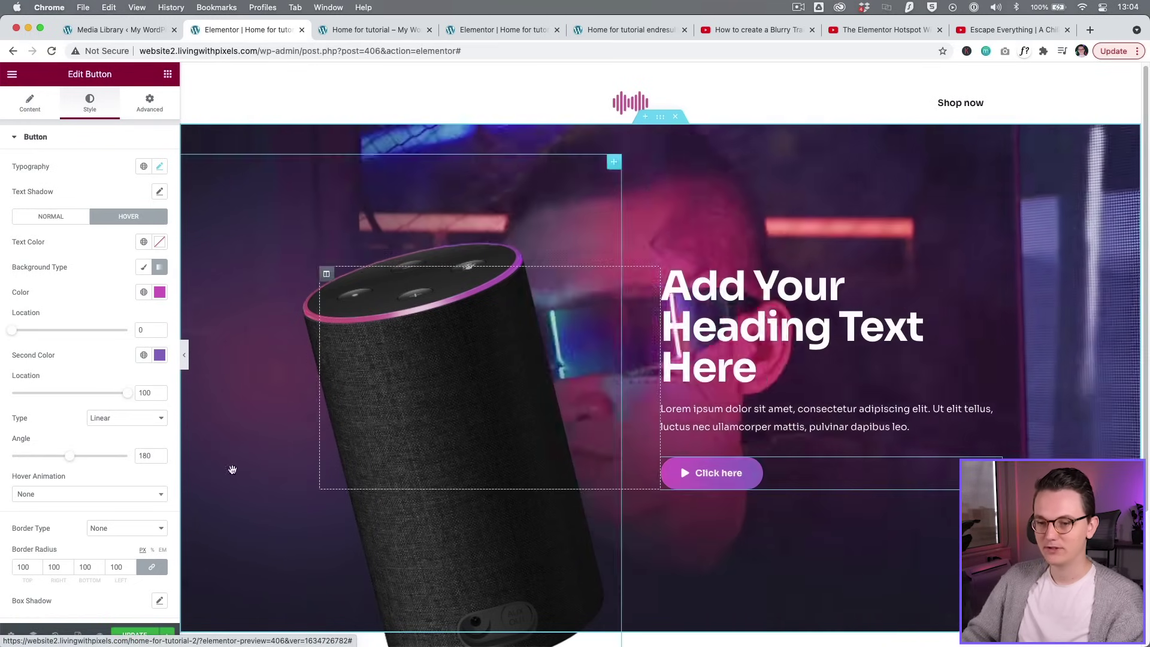
text(90)
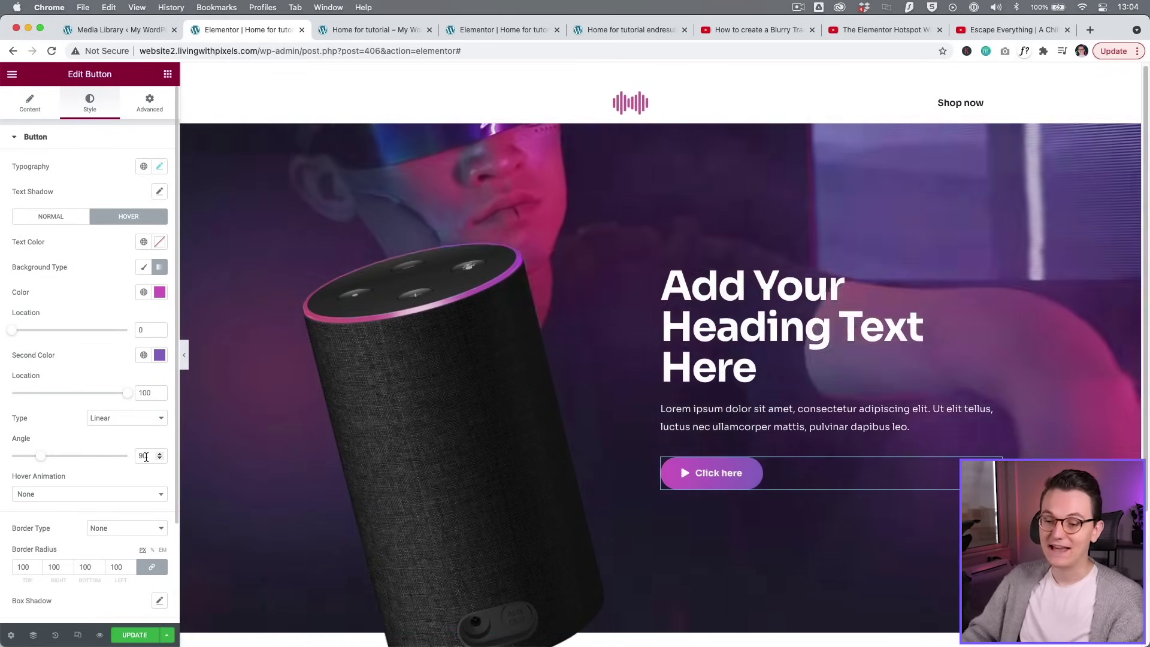
double_click(141, 457)
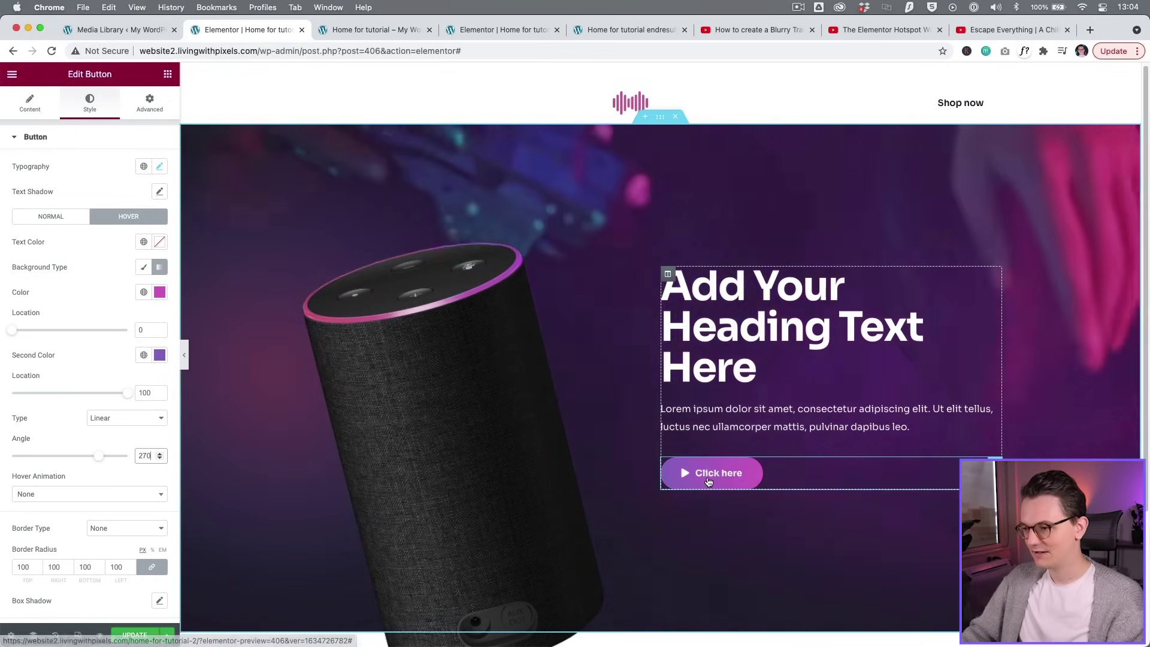
click(40, 498)
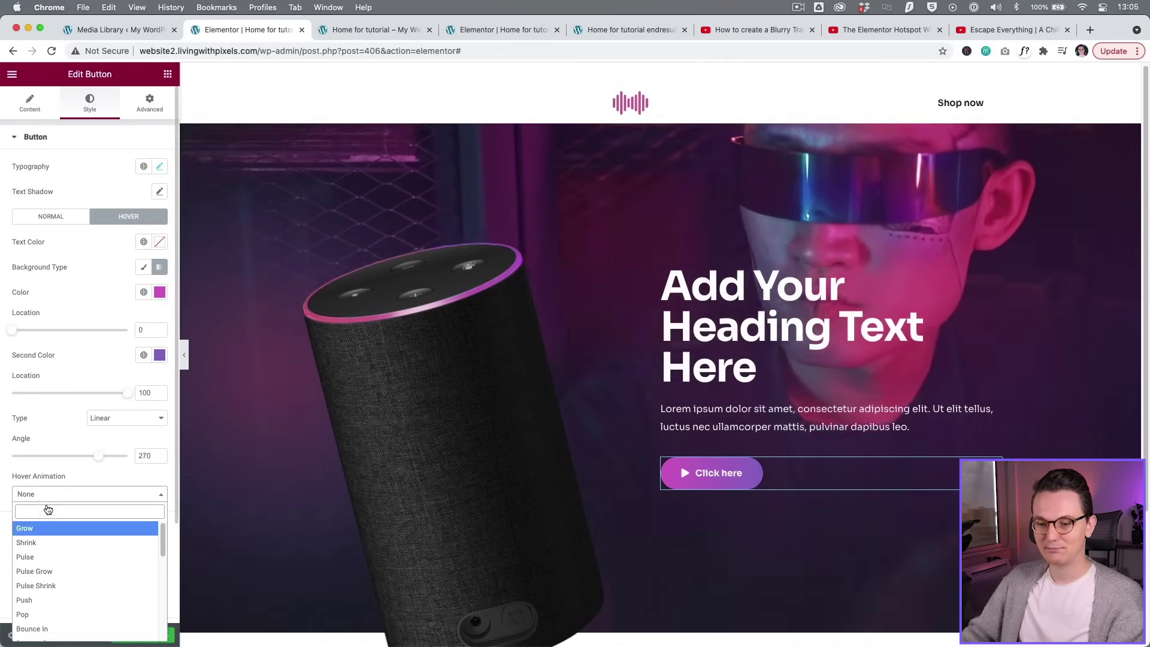
click(44, 542)
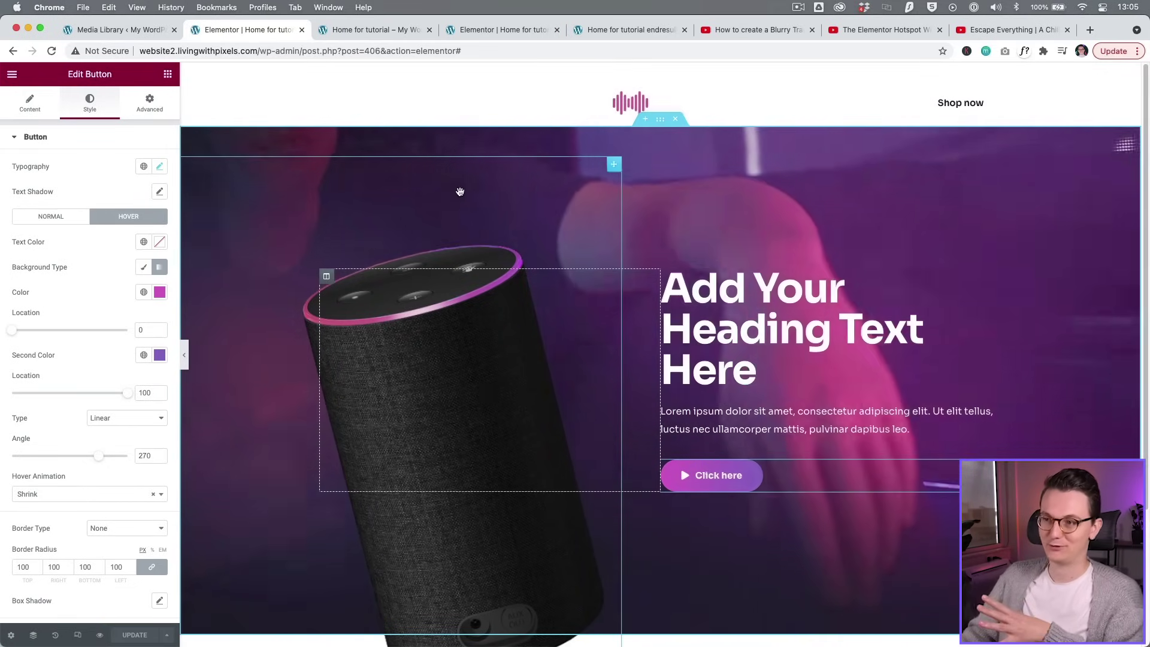
- Examine the "Major sound, minor scale." section on the finished reference page, including its heading, text, icons and speaker image
click(626, 29)
scroll(467, 309, down, 1)
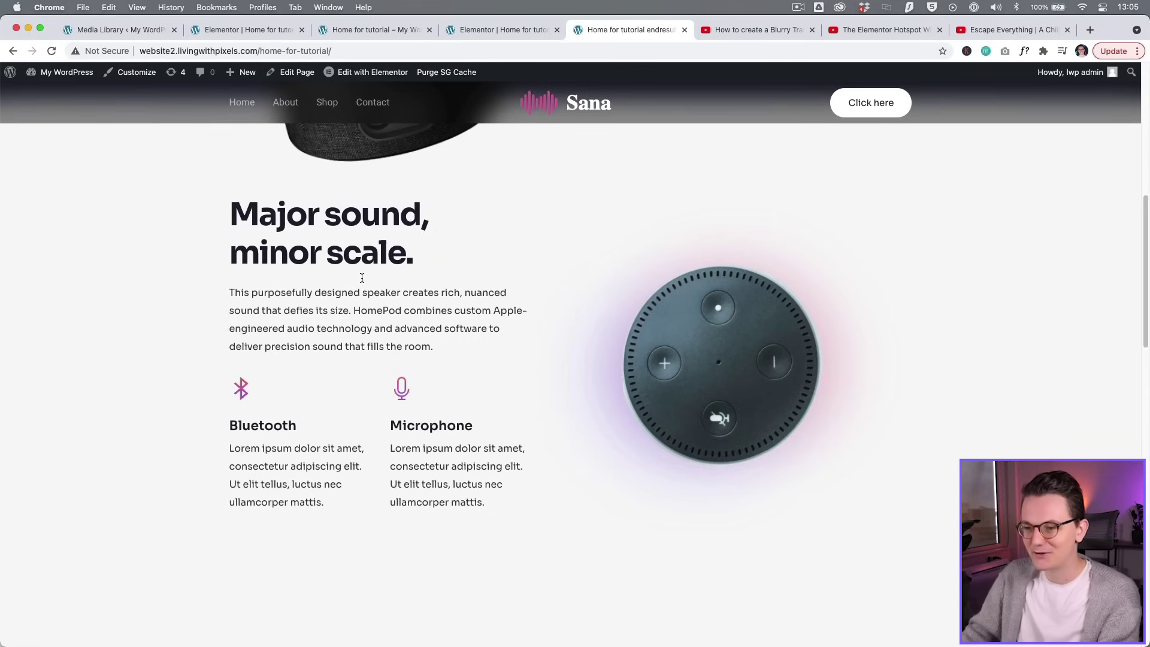
scroll(383, 303, up, 1)
scroll(241, 269, up, 1)
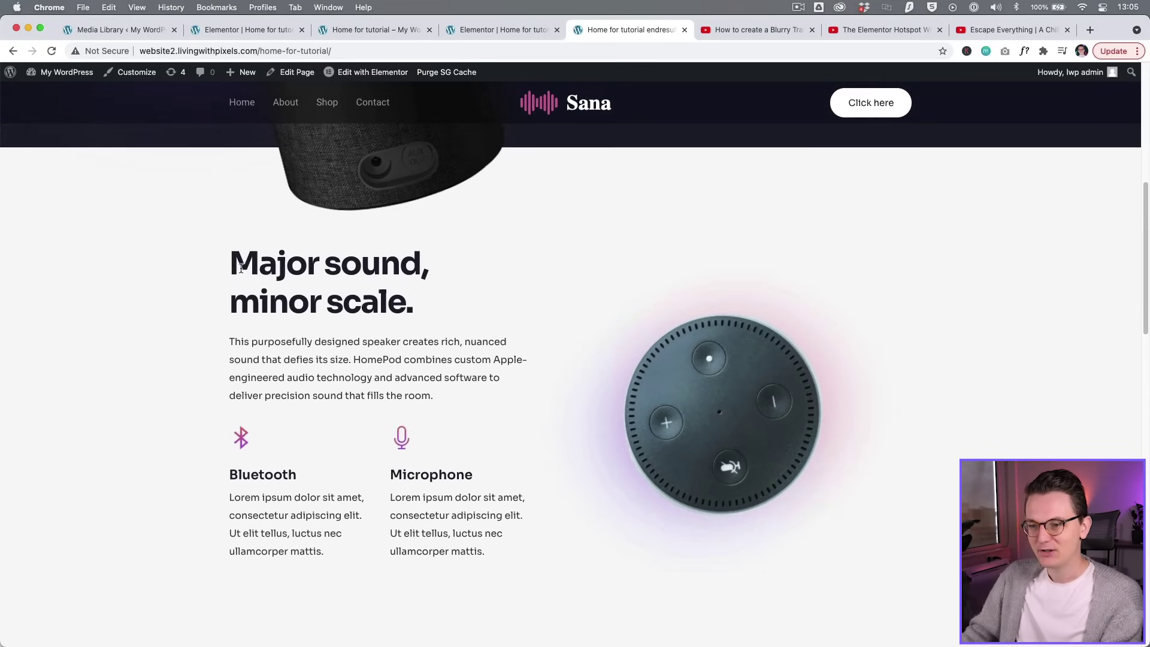
click(382, 325)
drag(229, 249, 503, 374)
drag(323, 263, 326, 302)
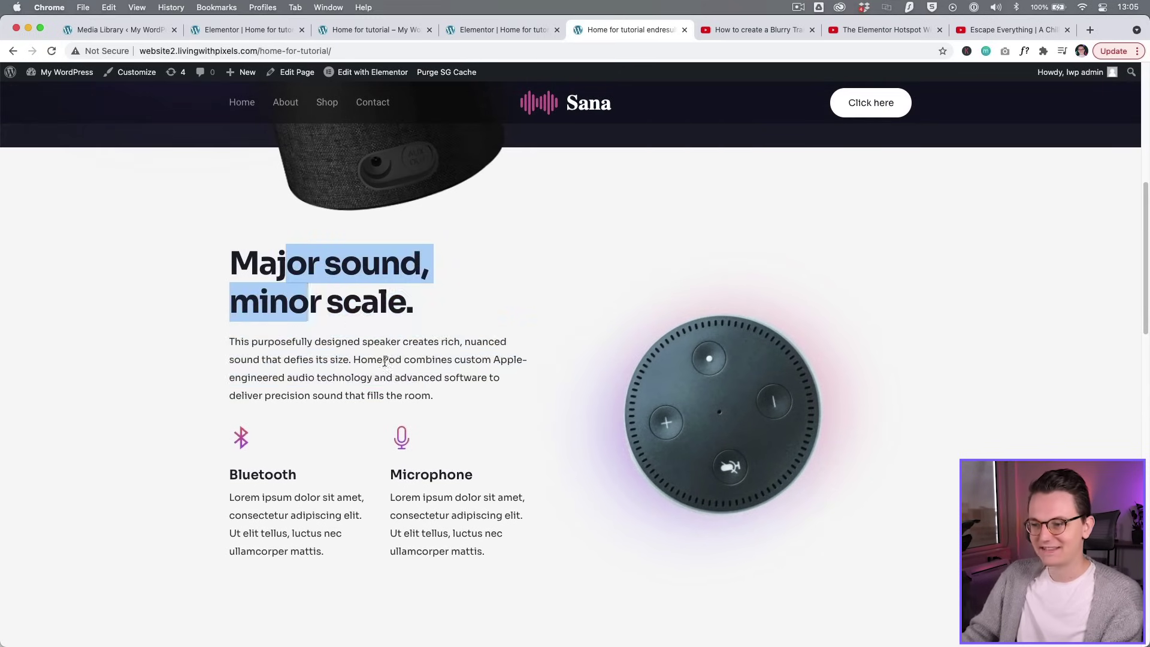
click(814, 421)
scroll(594, 473, down, 1)
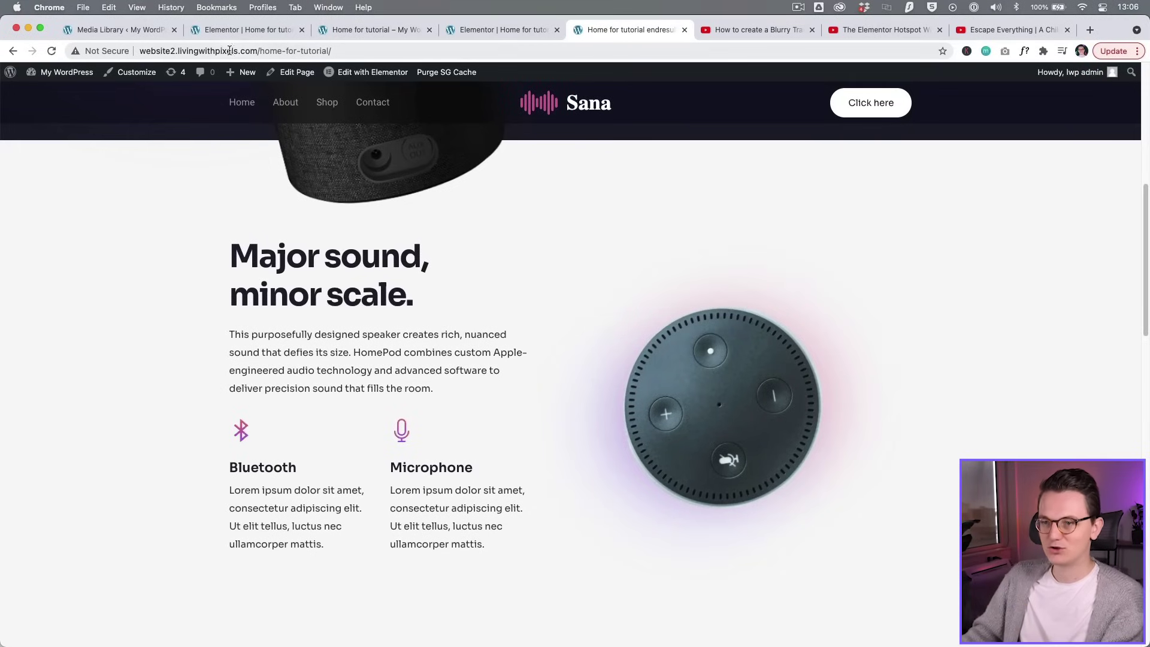
- Return to the page being edited and add a section with two equal columns below the hero
click(223, 30)
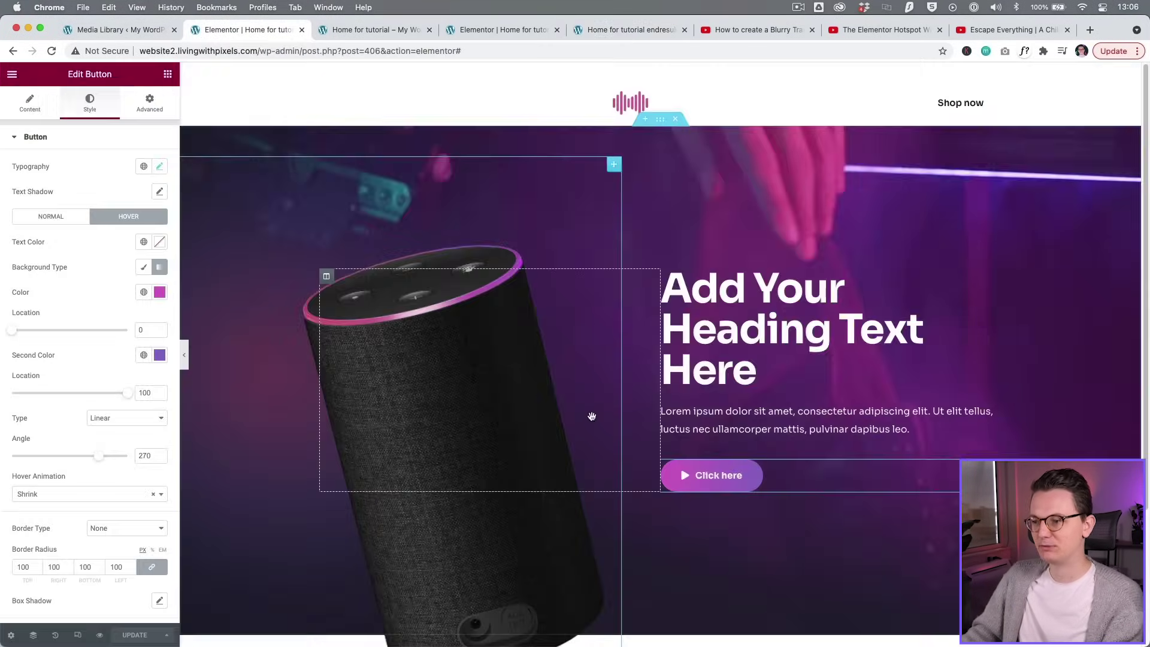
click(645, 544)
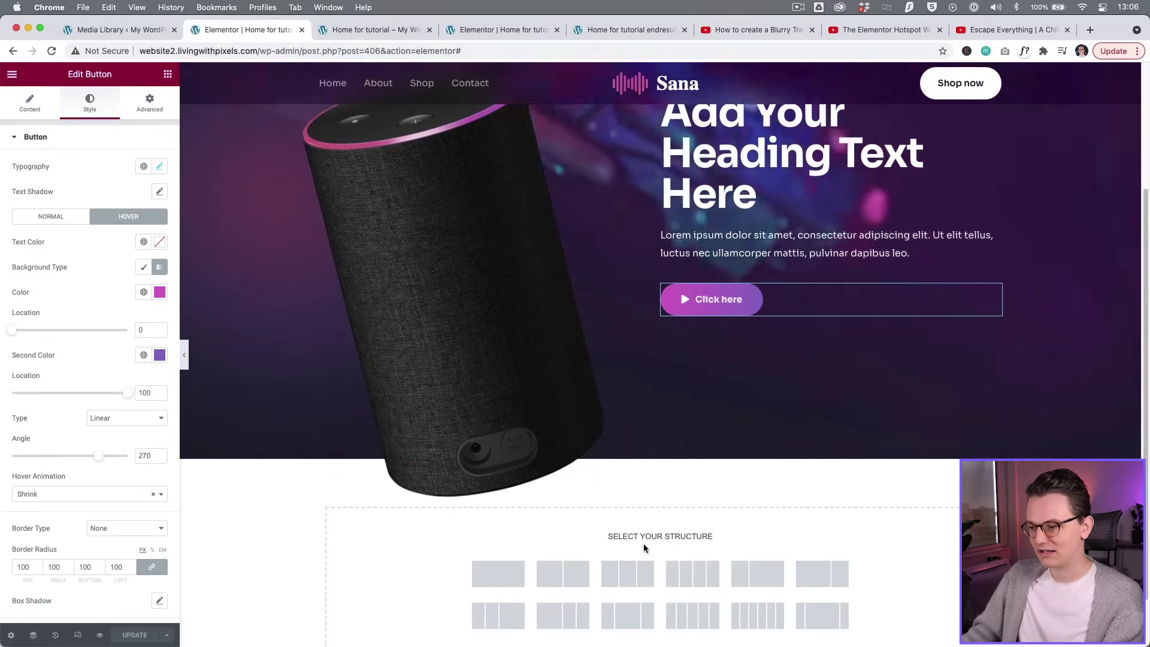
scroll(585, 560, down, 1)
scroll(585, 561, down, 1)
click(566, 513)
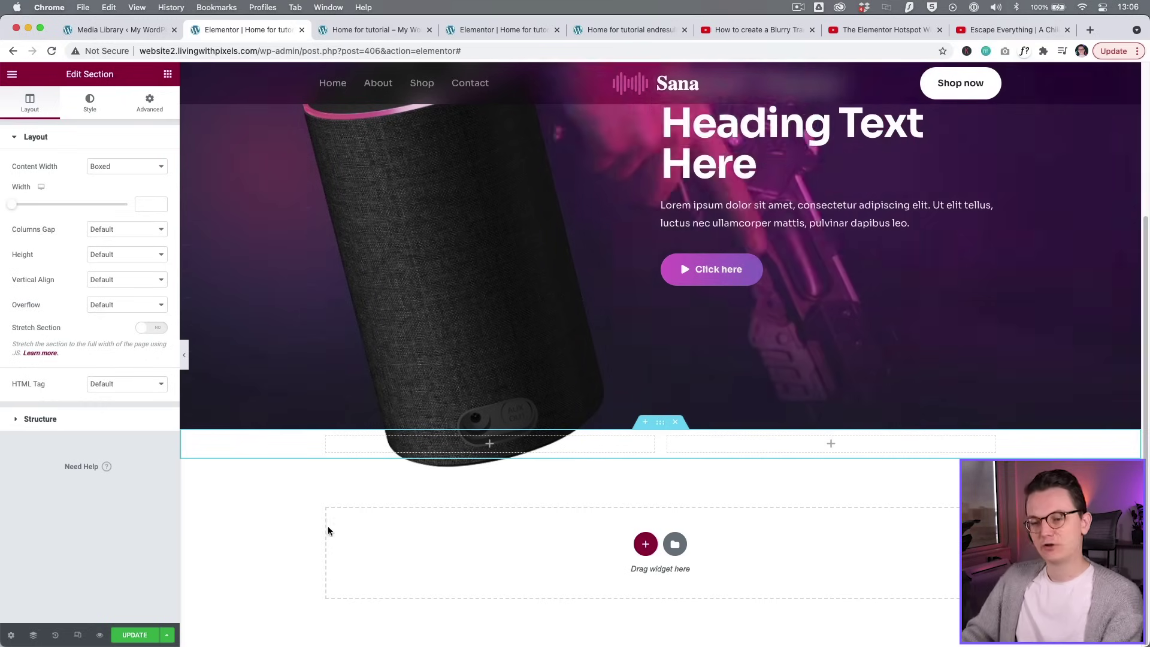
- Unlink the new section's padding values and set its top and bottom padding to 150 px
click(152, 106)
click(152, 227)
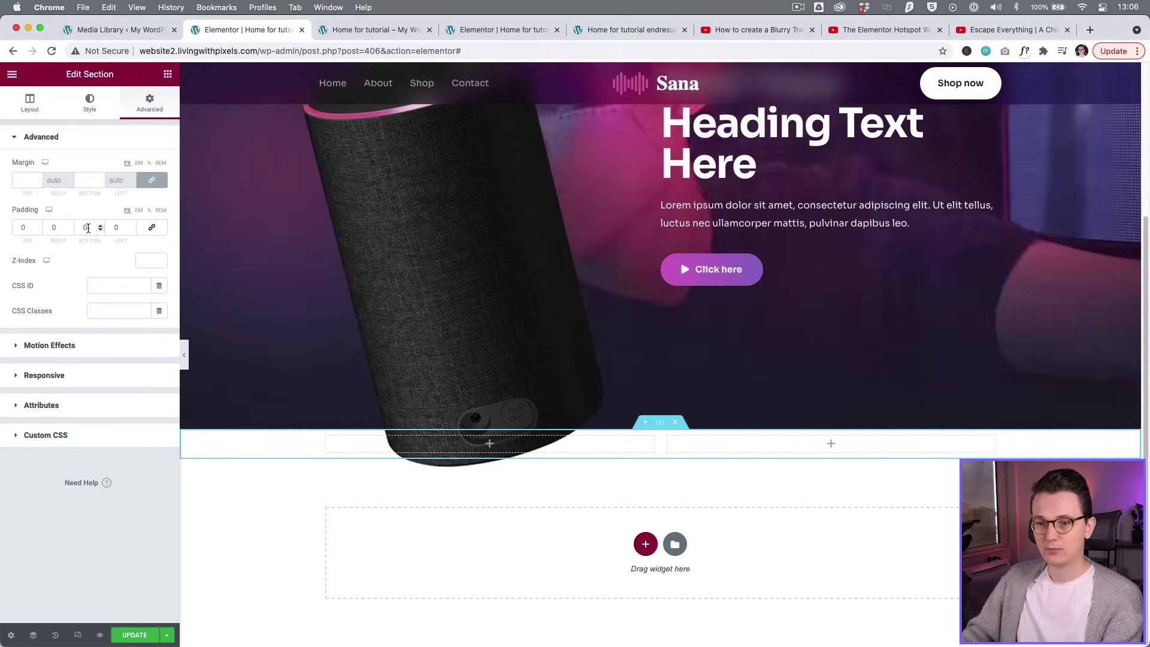
click(85, 228)
text(0150)
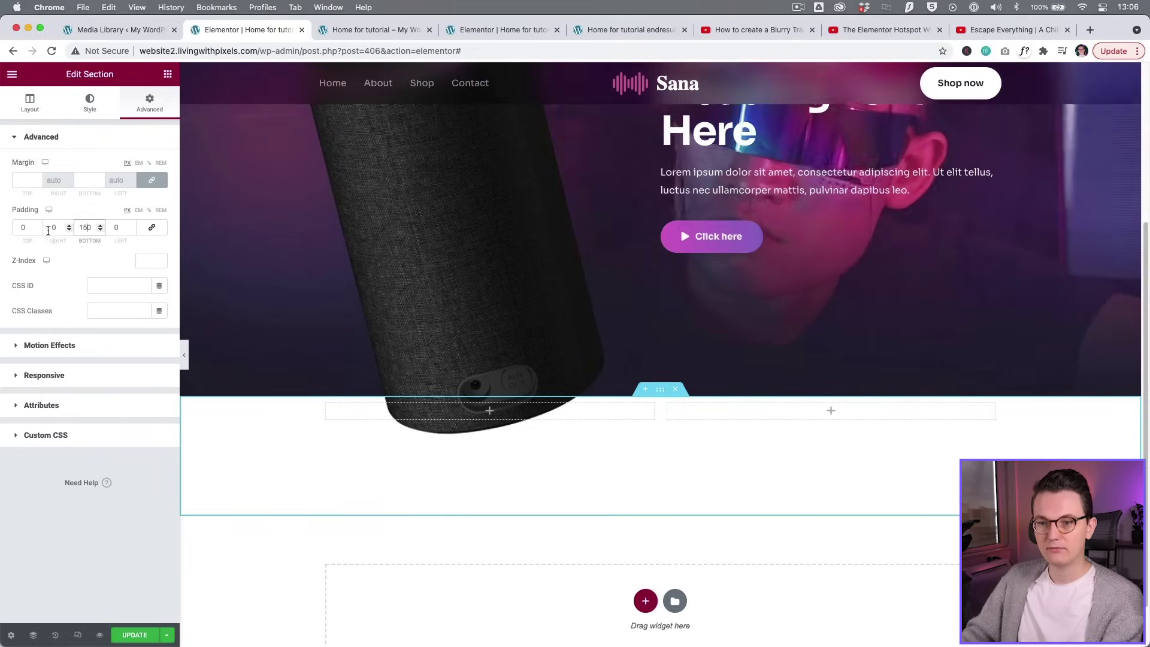
click(23, 228)
text(150)
scroll(393, 419, down, 2)
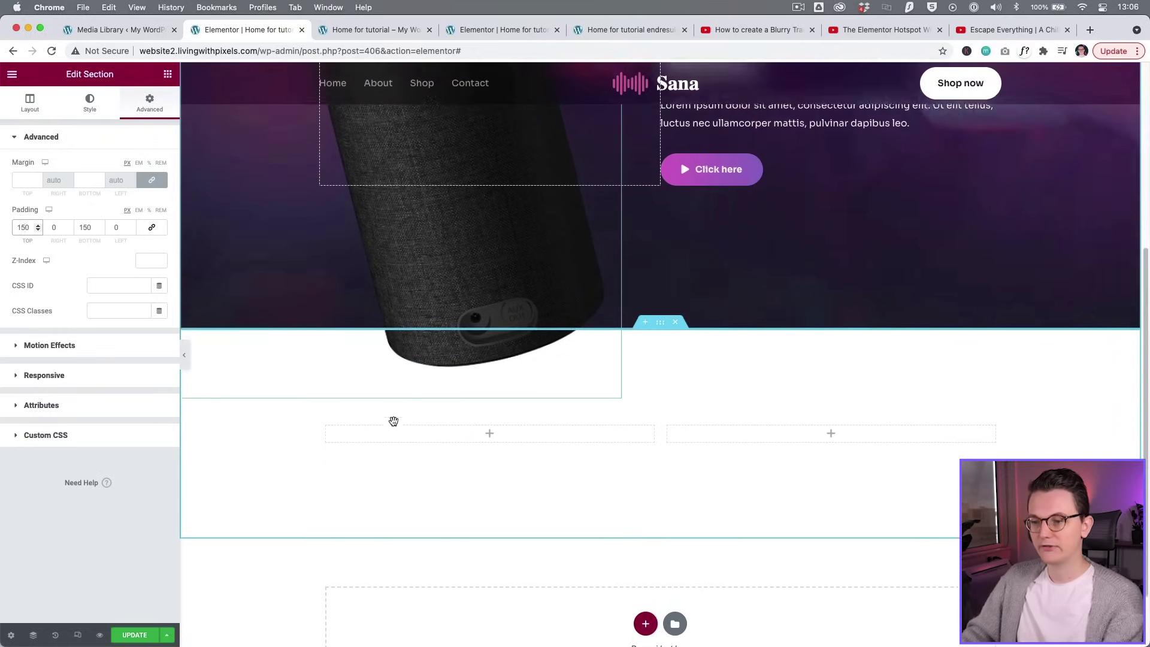
- Add the heading "Major sound, minor scale." to the section's left column, inserting a <br> line break after the comma
drag(415, 424, 415, 420)
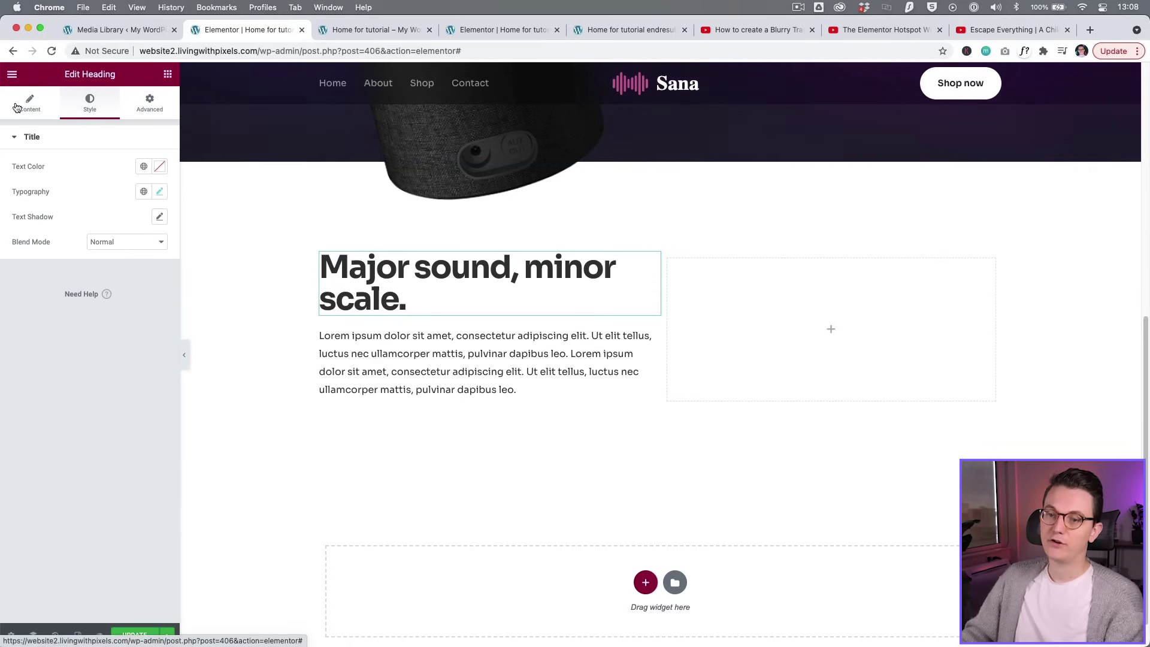
click(16, 108)
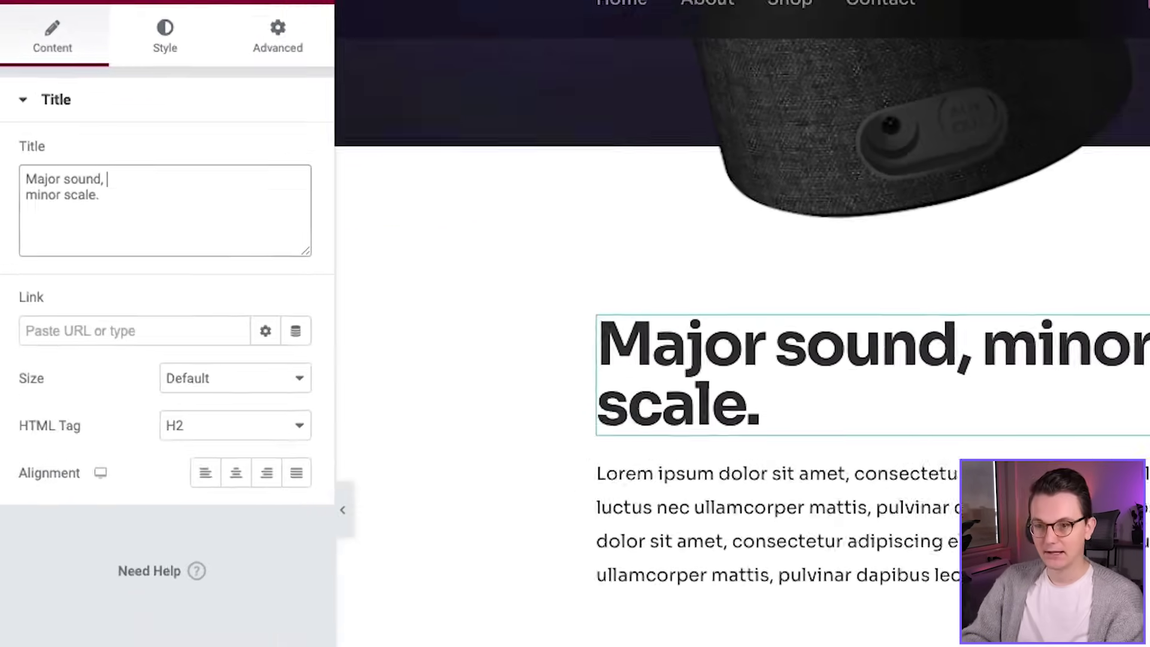
text(br)
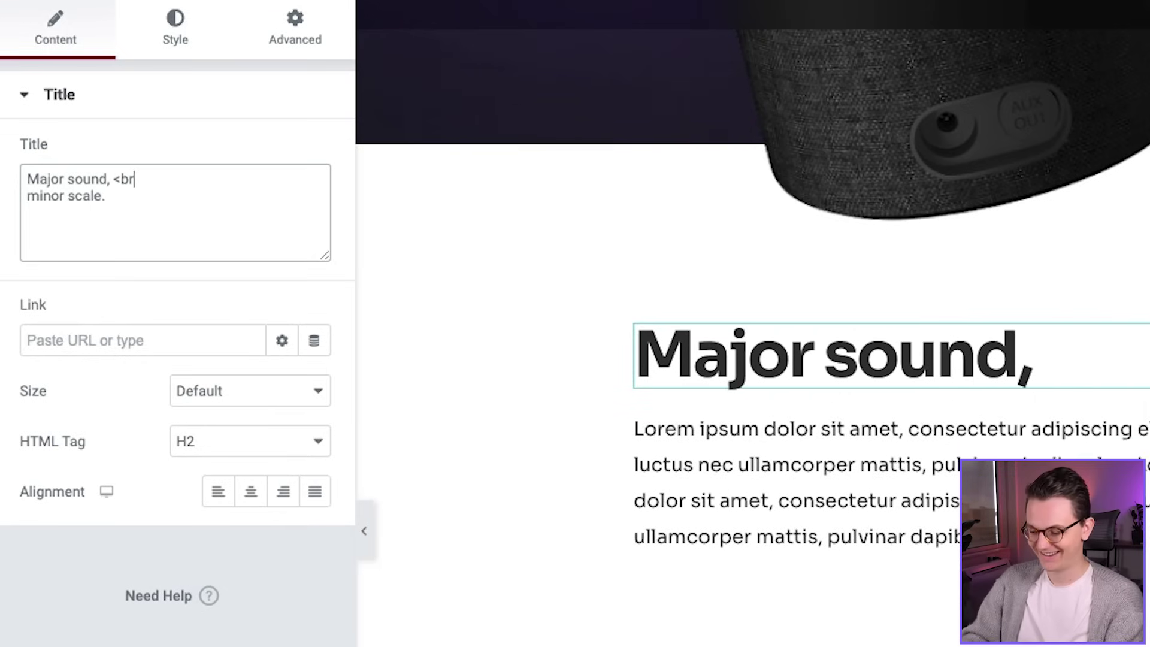
text(>)
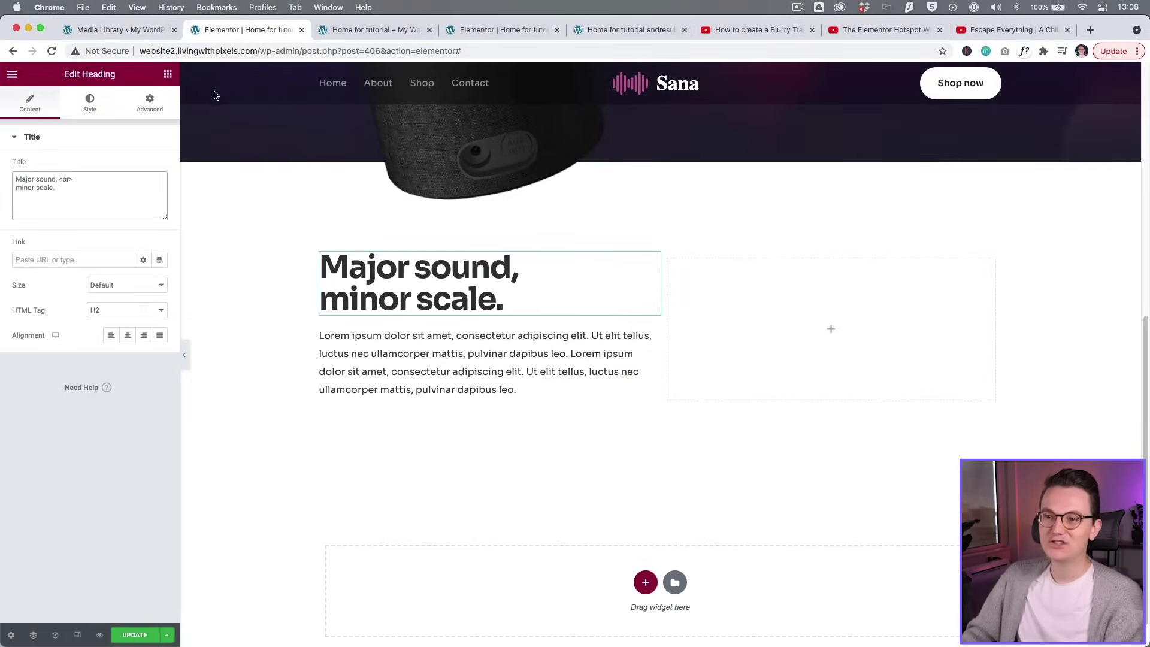
- Add a two-column inner section below the paragraph in the left column
click(168, 75)
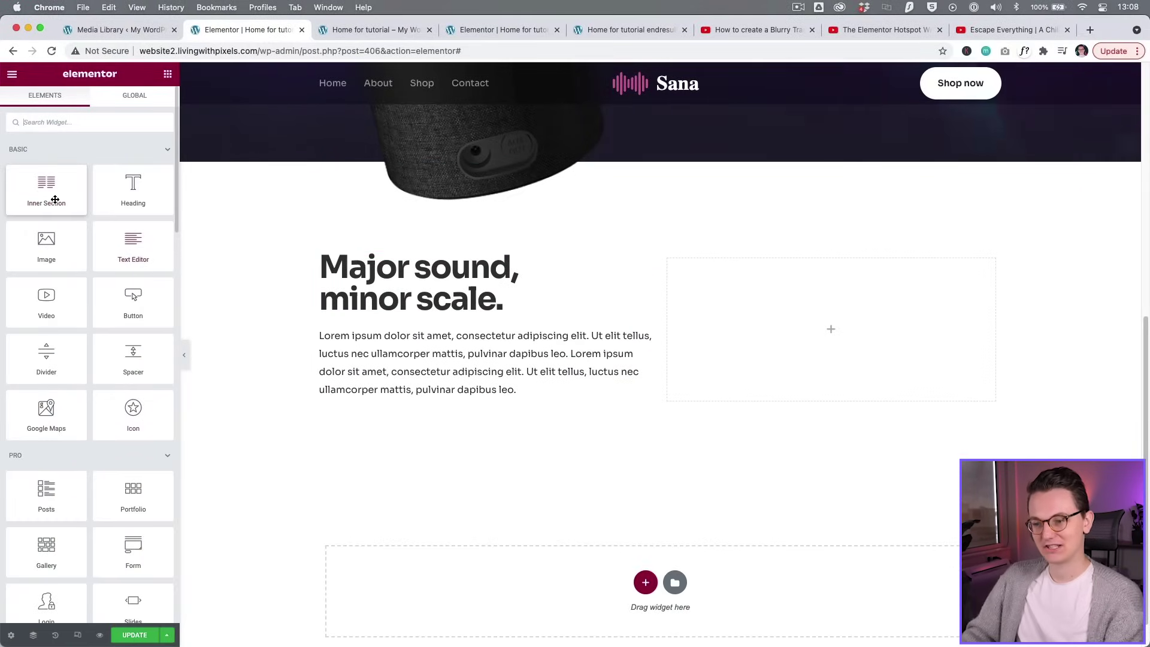
drag(438, 400, 435, 401)
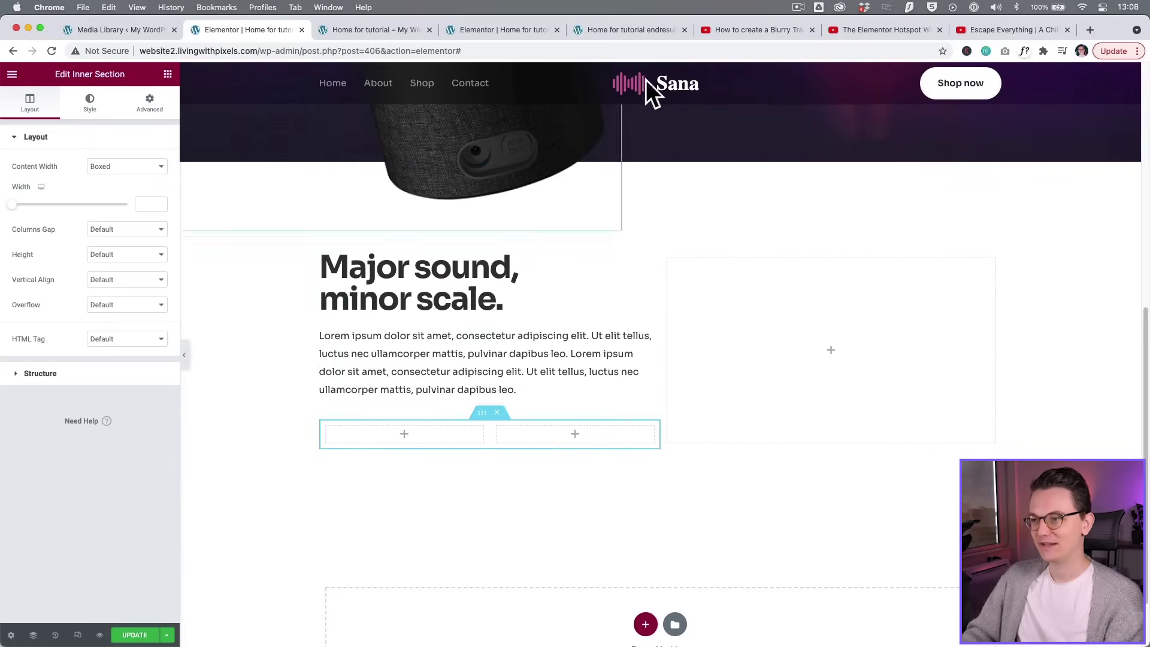
- Examine the reference page's Bluetooth and Microphone blocks and preview an icon file from the Sources folder in Finder
click(619, 31)
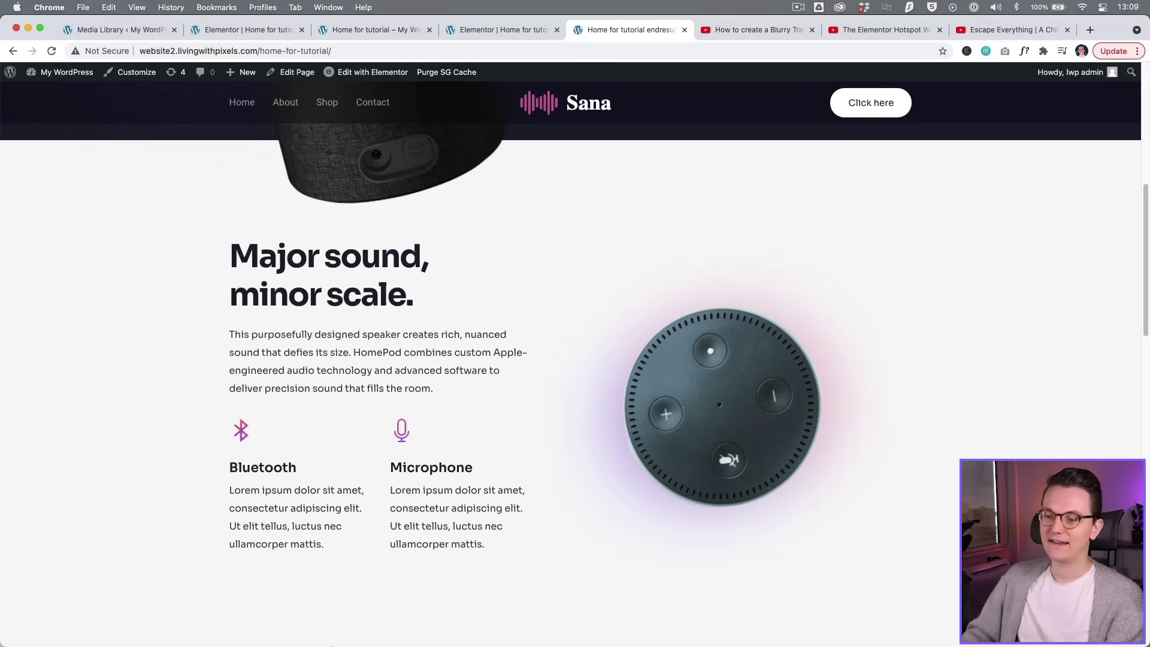
mouse_move(331, 645)
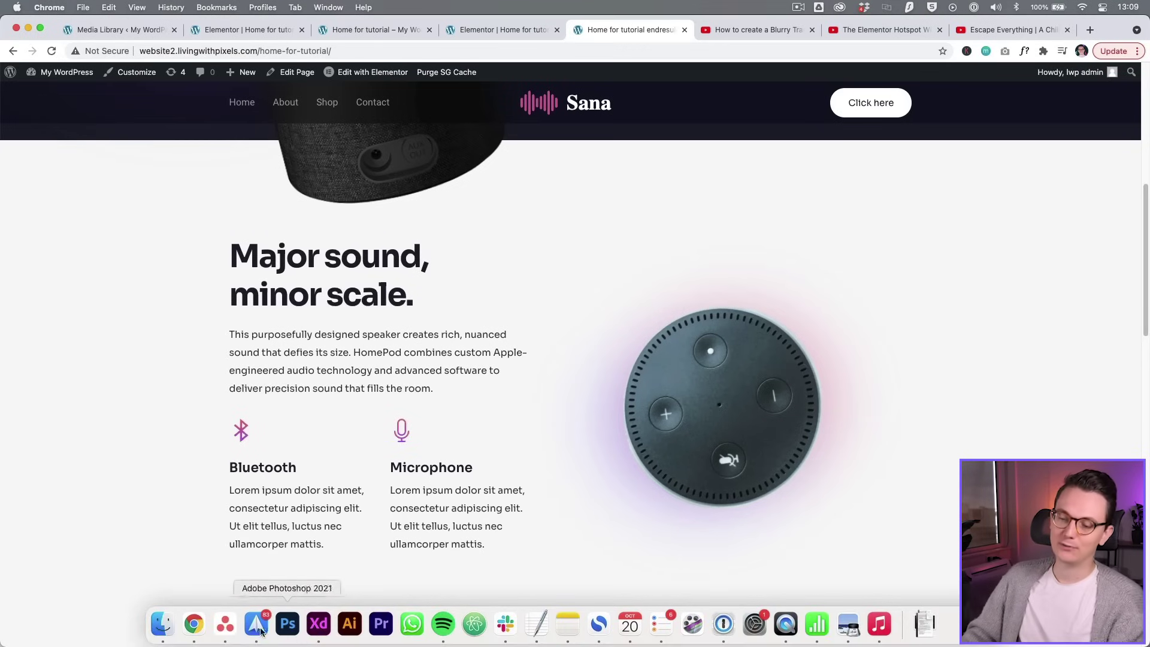
click(162, 625)
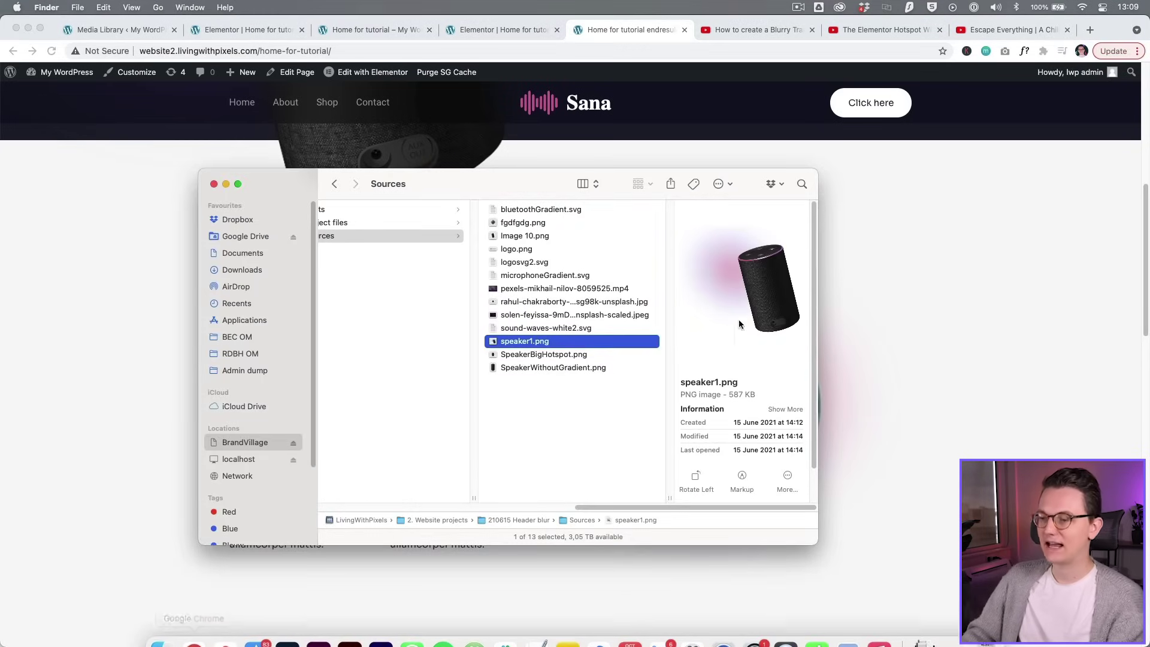
click(579, 330)
key(space)
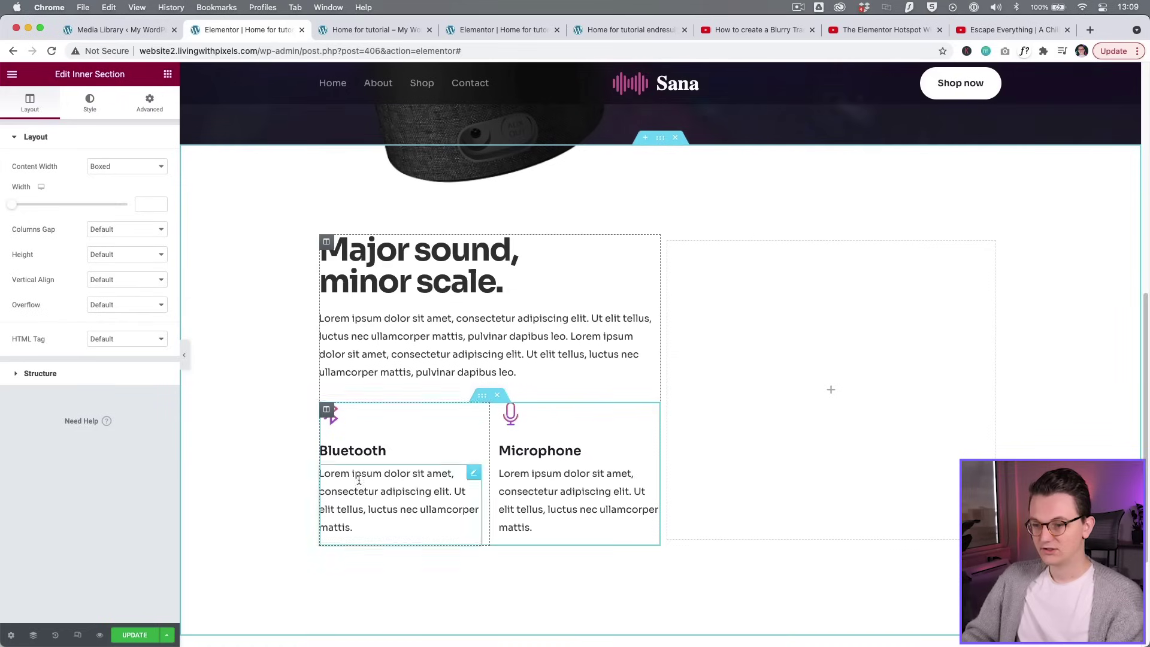
- Inspect the Bluetooth icon widget's settings and examine how the round speaker image moves on the reference page
click(363, 417)
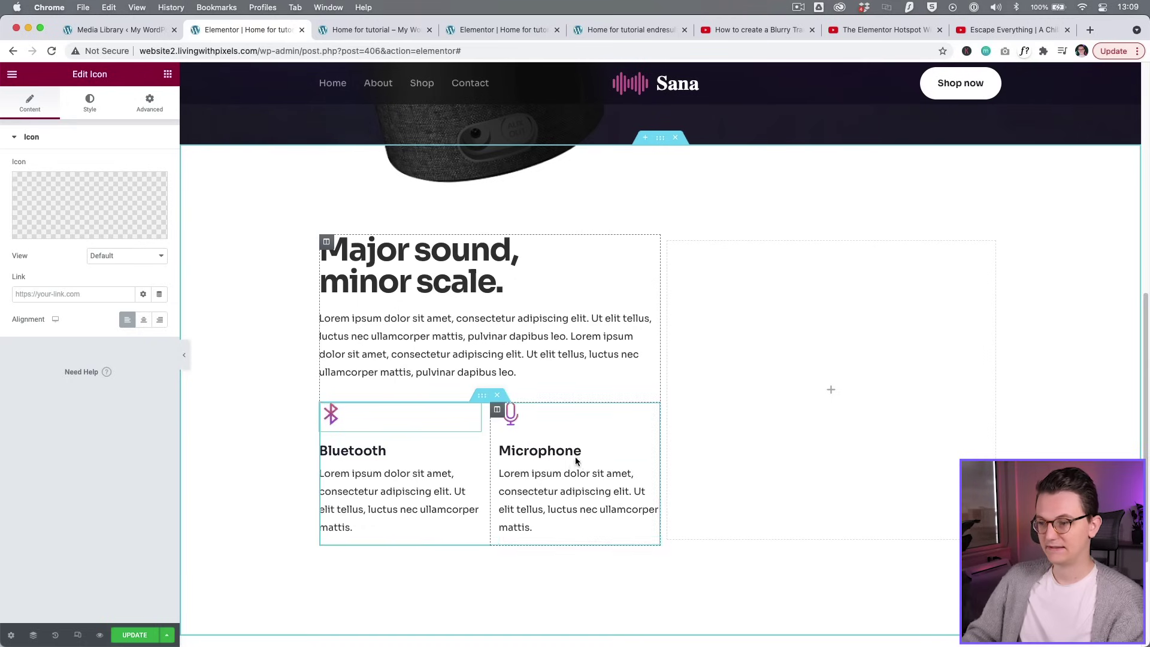
click(788, 375)
click(629, 29)
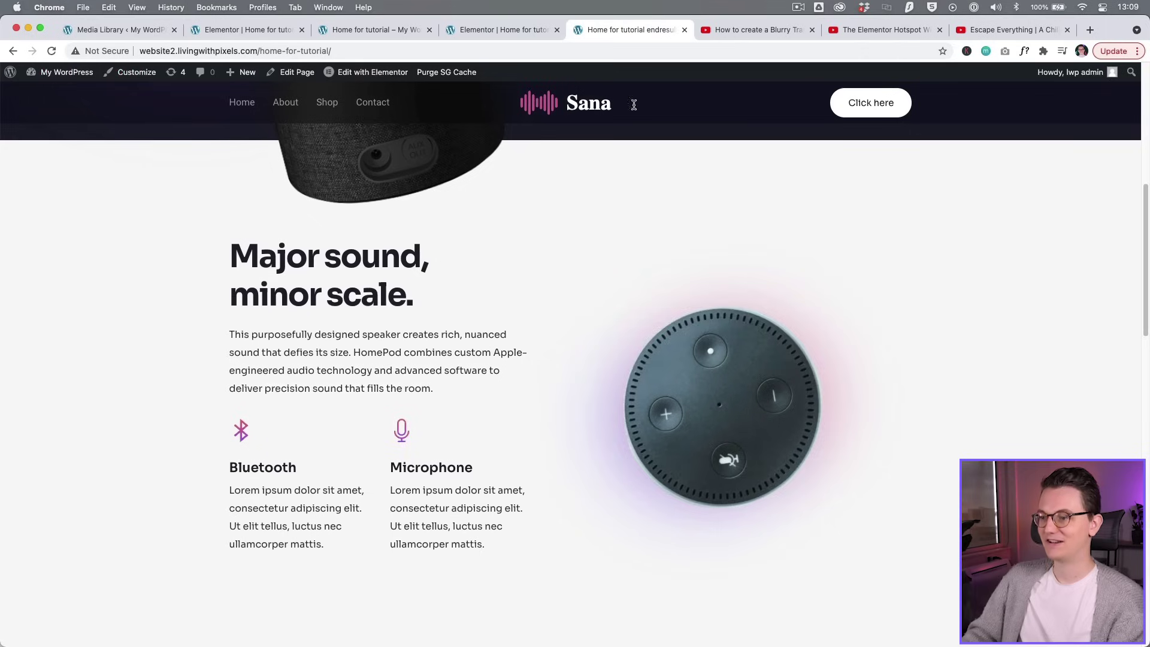
scroll(686, 459, down, 3)
scroll(686, 458, up, 5)
scroll(686, 459, down, 4)
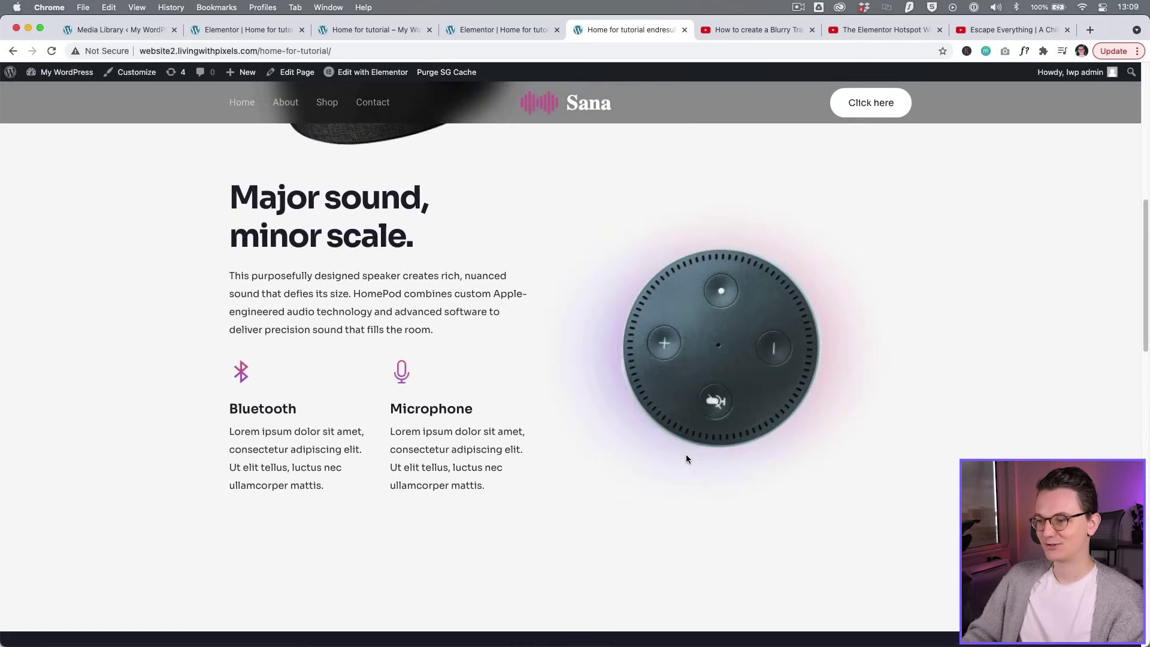
- Return to the page being edited and add an image widget with the round speaker picture to the empty right column
click(238, 31)
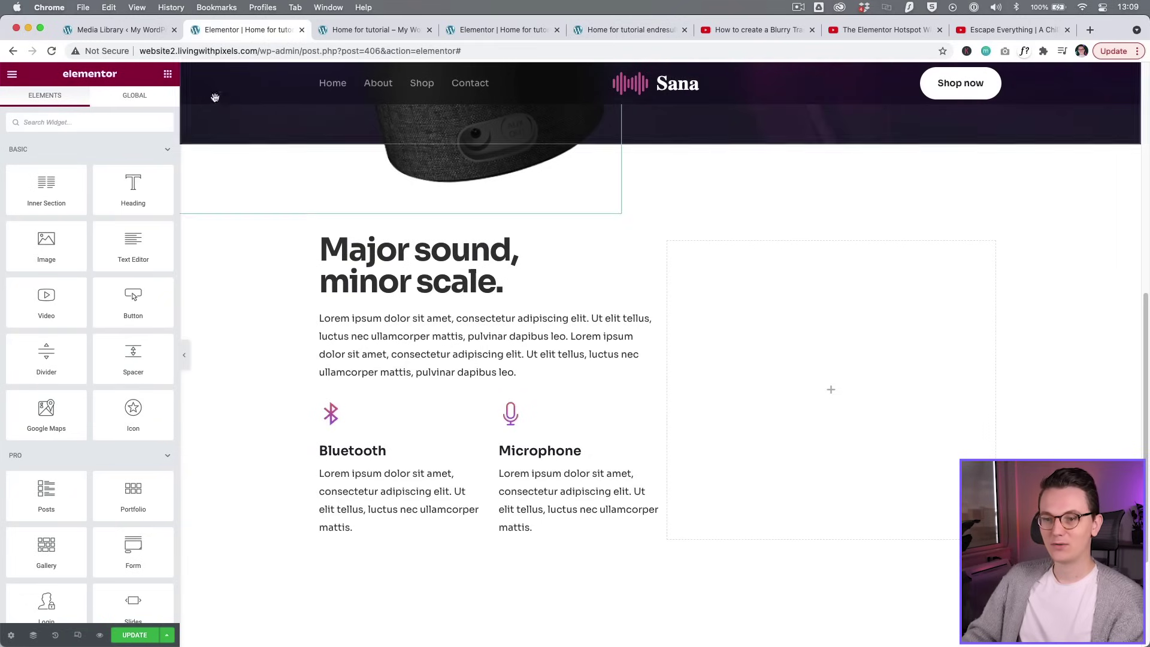
drag(46, 246, 770, 379)
click(59, 232)
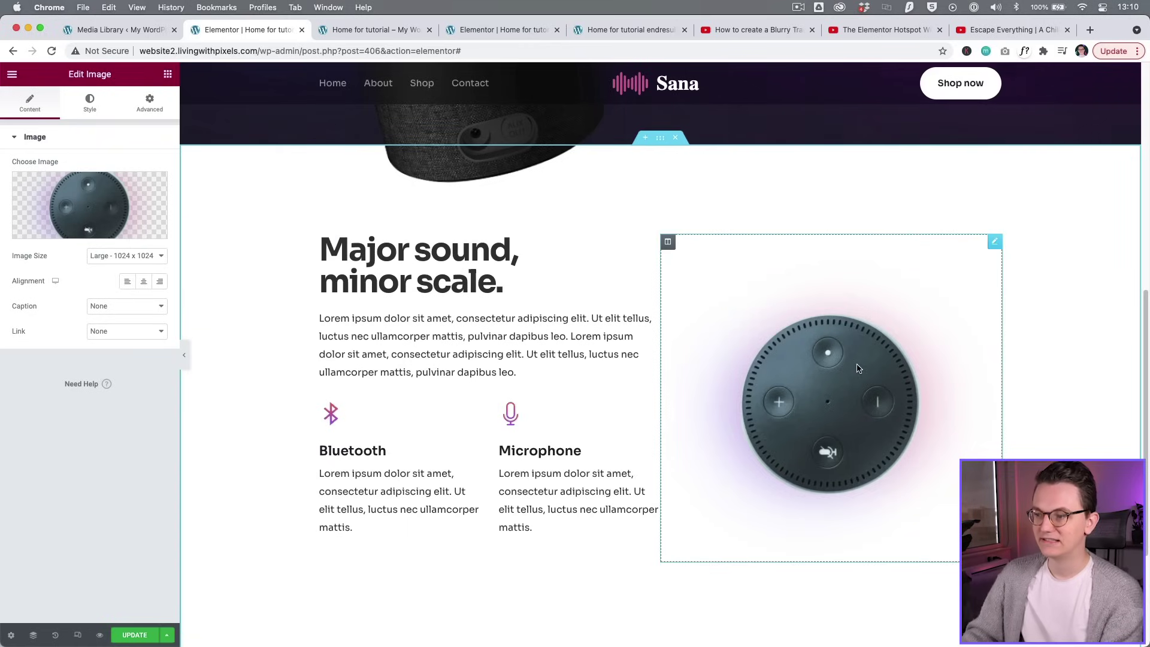
scroll(857, 368, down, 1)
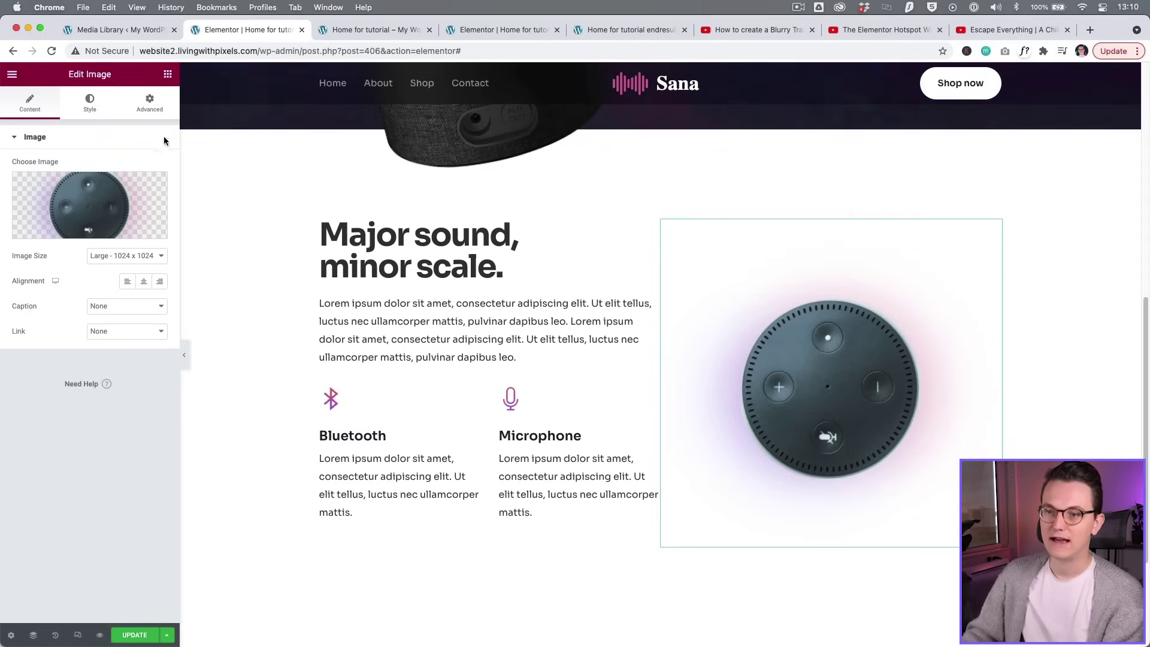
- Enable scrolling effects on the round speaker image, turn on Rotate, and check the motion across the page
click(150, 103)
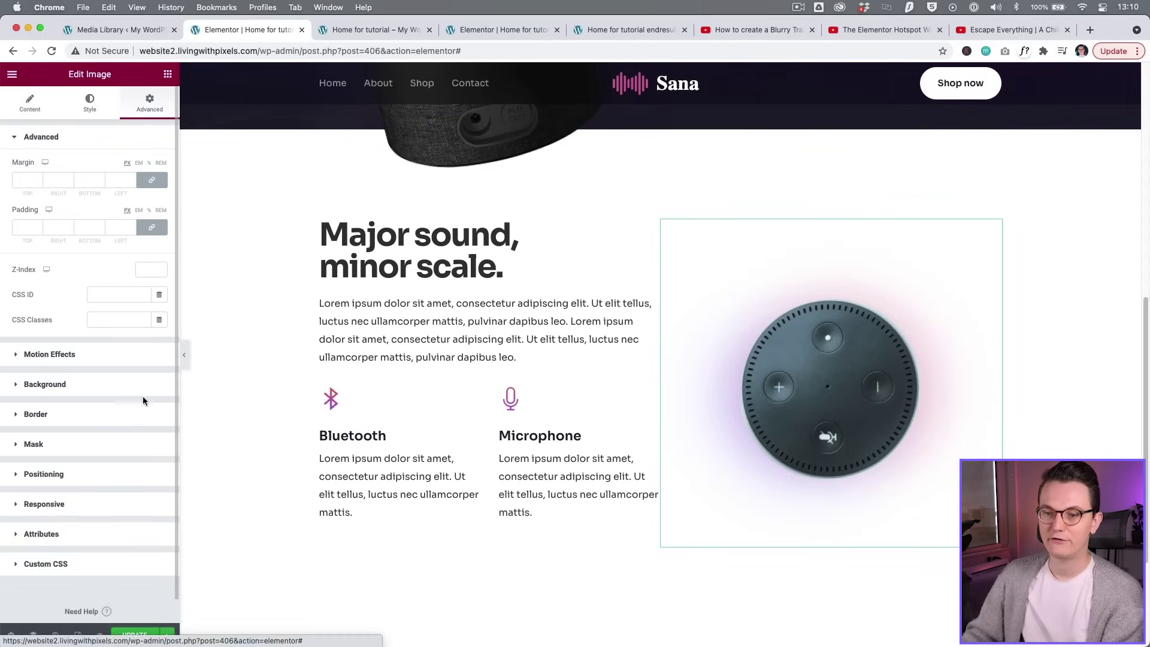
click(83, 355)
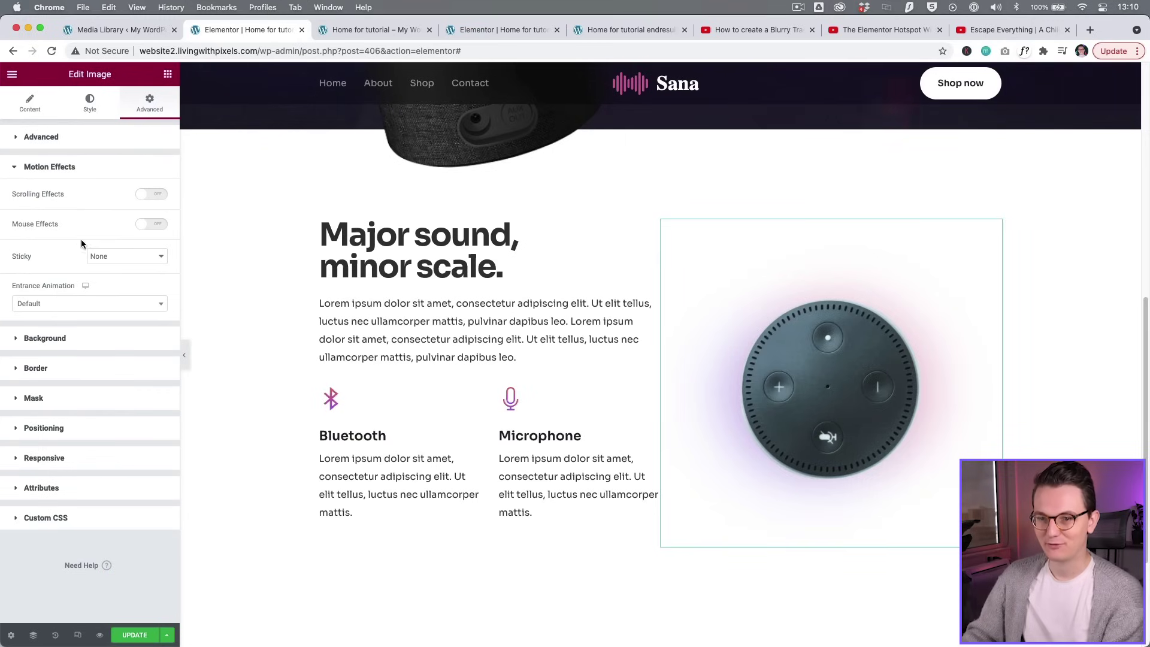
click(158, 199)
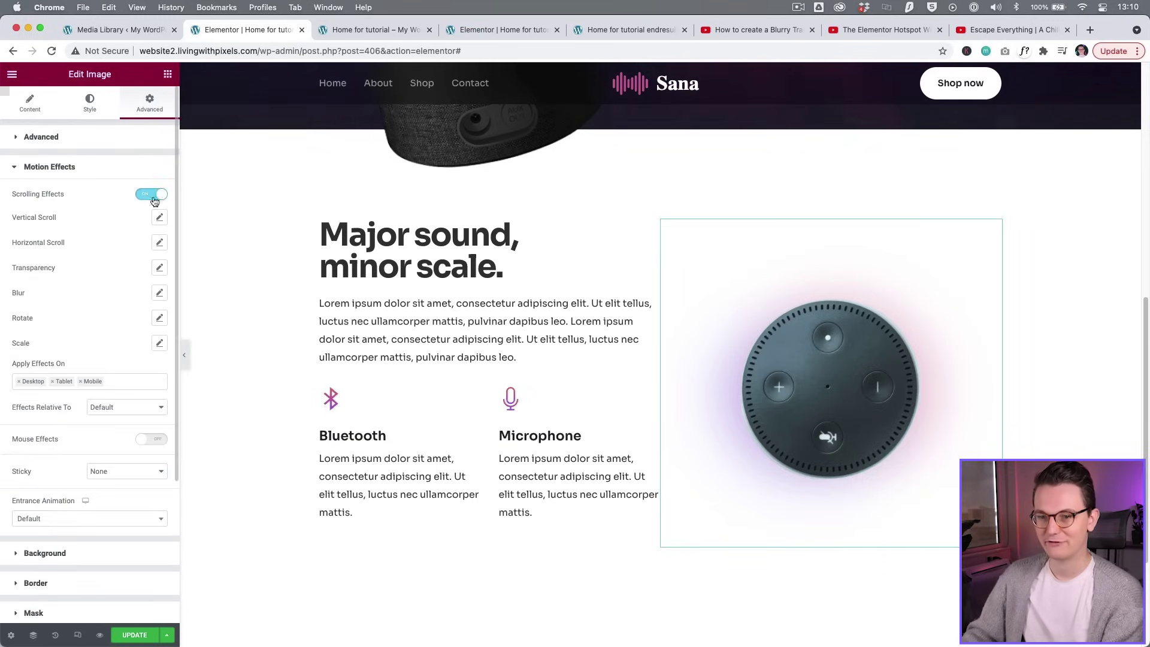
click(160, 315)
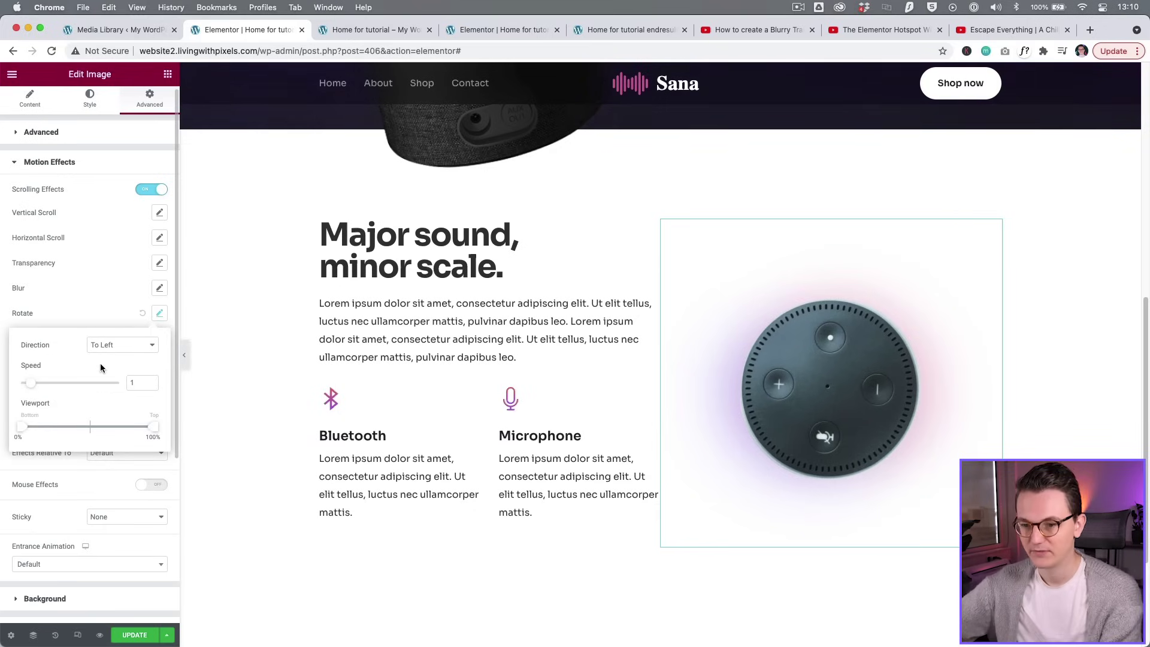
scroll(595, 418, down, 4)
scroll(596, 418, up, 6)
scroll(595, 419, down, 6)
scroll(568, 414, up, 4)
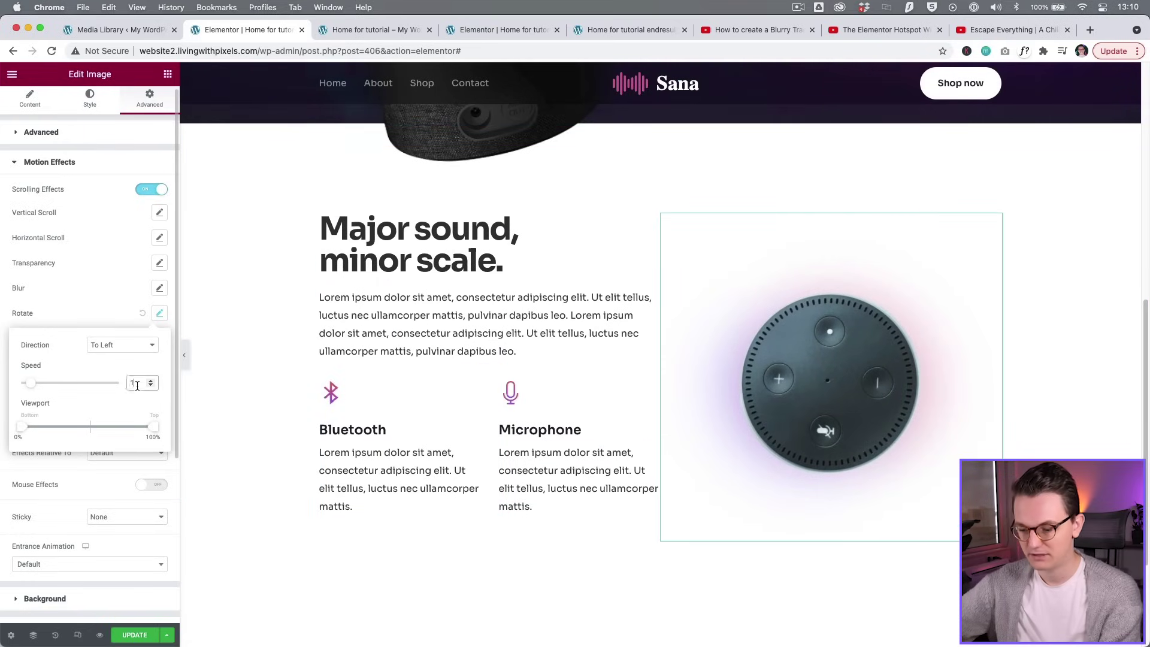
- Try a Rotate speed of 5 on the round speaker image and check how it turns with the page
text(5)
scroll(441, 458, down, 3)
scroll(441, 458, up, 6)
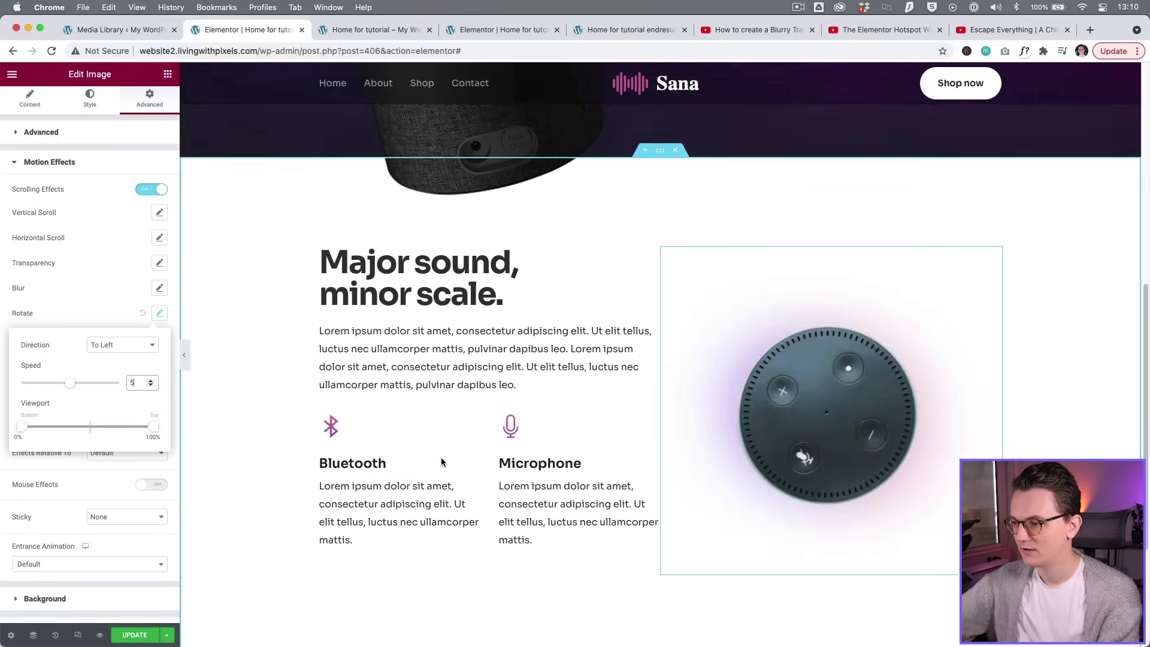
scroll(441, 462, down, 3)
scroll(441, 461, up, 1)
scroll(440, 461, down, 1)
scroll(441, 458, down, 2)
scroll(441, 459, up, 4)
scroll(440, 458, down, 2)
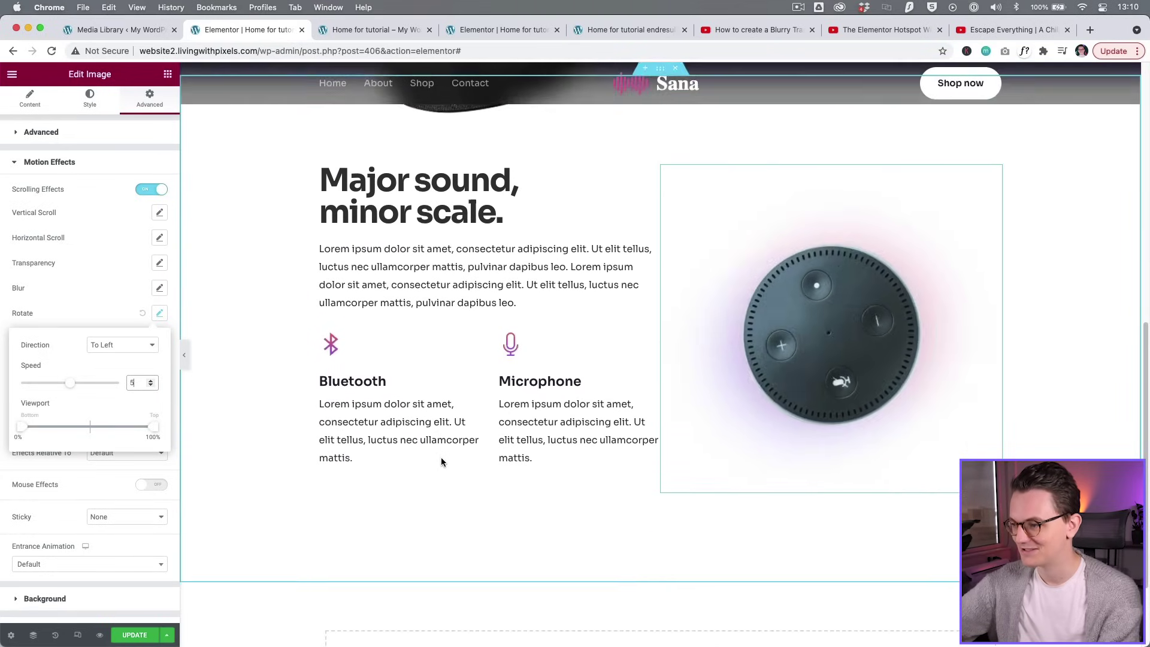
scroll(440, 458, up, 2)
scroll(441, 461, down, 2)
scroll(441, 461, up, 1)
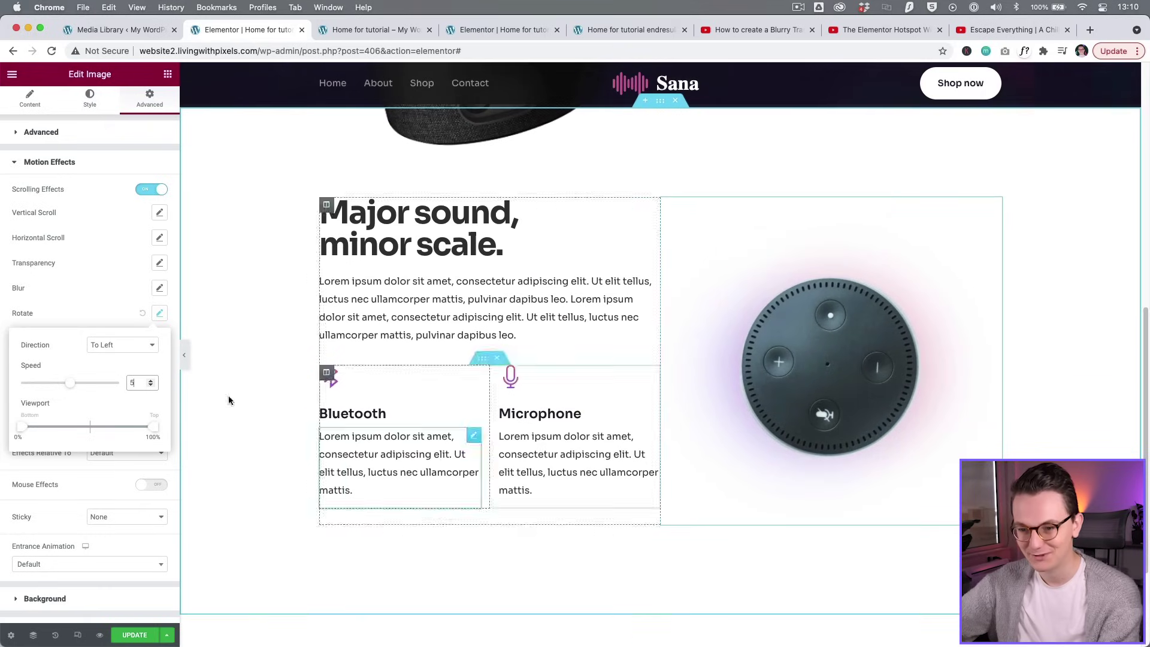
- Set the round speaker image's Rotate speed to 2, check the motion, and close the Rotate settings
text(2)
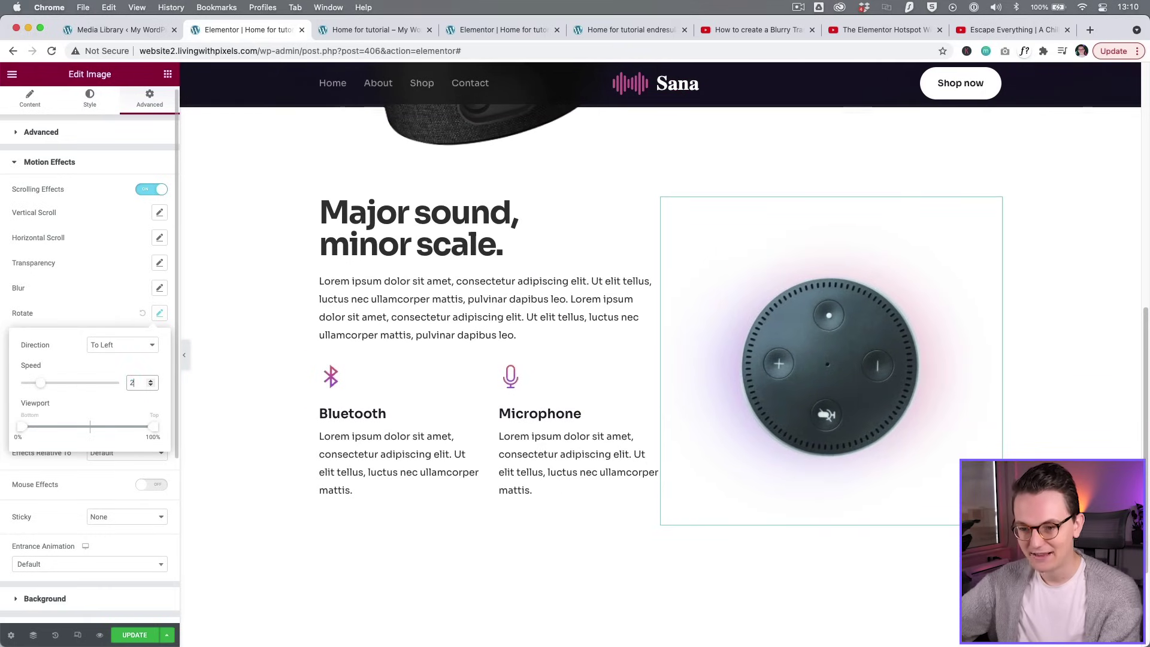
scroll(815, 396, down, 3)
scroll(814, 400, up, 2)
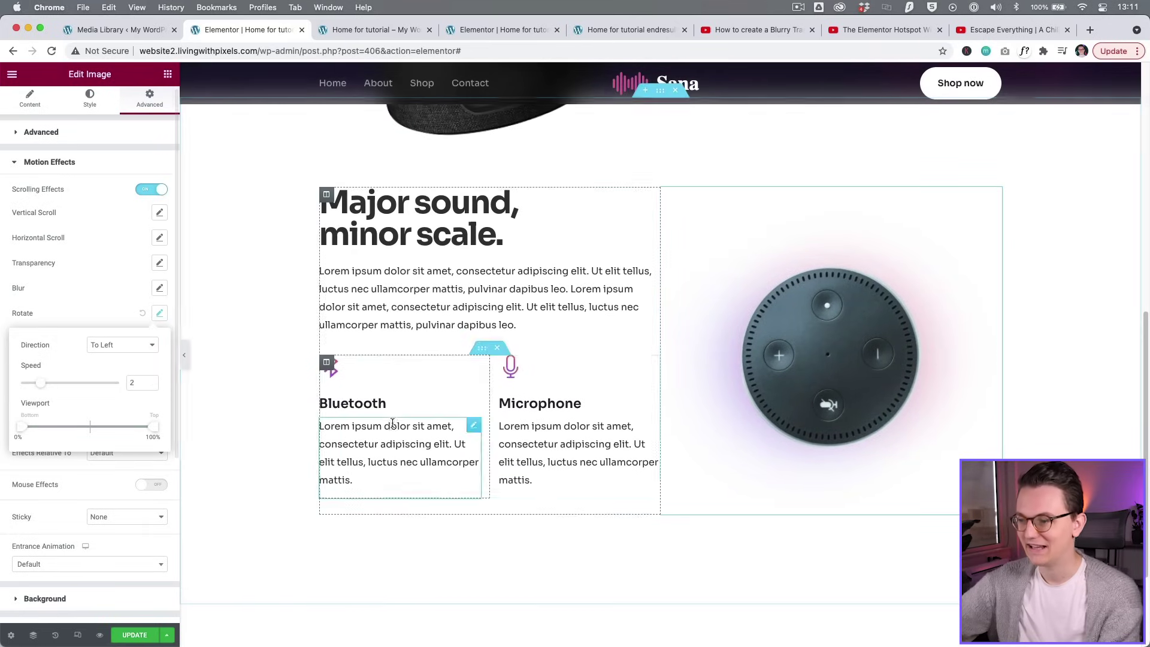
scroll(370, 320, down, 4)
scroll(369, 321, up, 6)
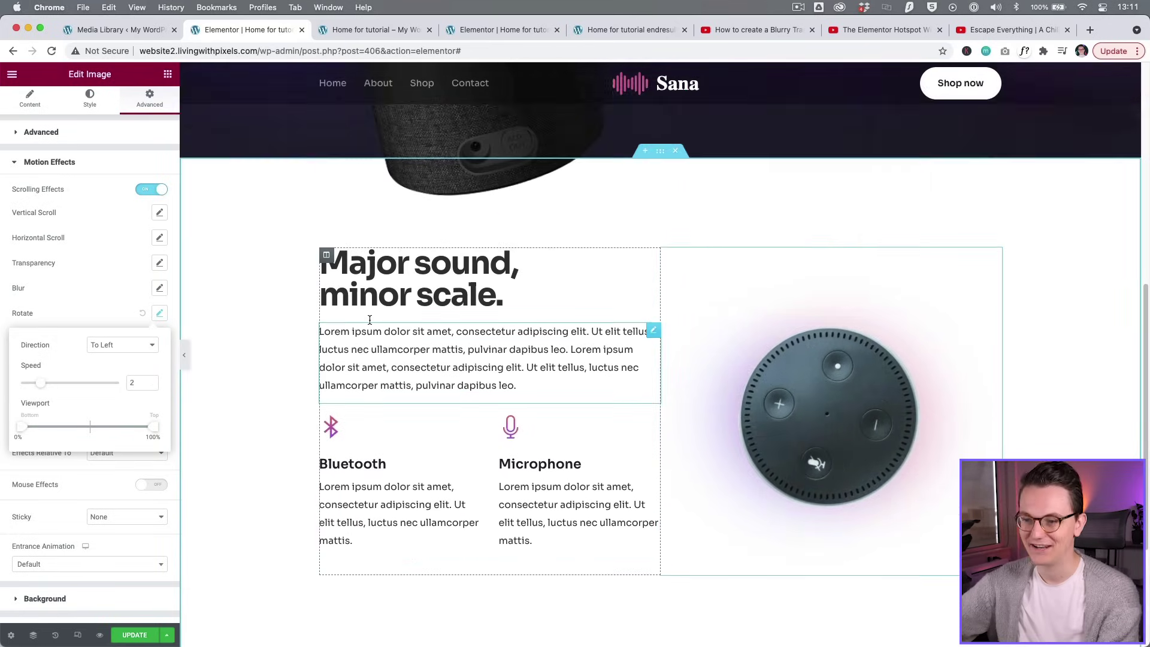
scroll(367, 313, down, 2)
click(98, 280)
scroll(567, 393, down, 2)
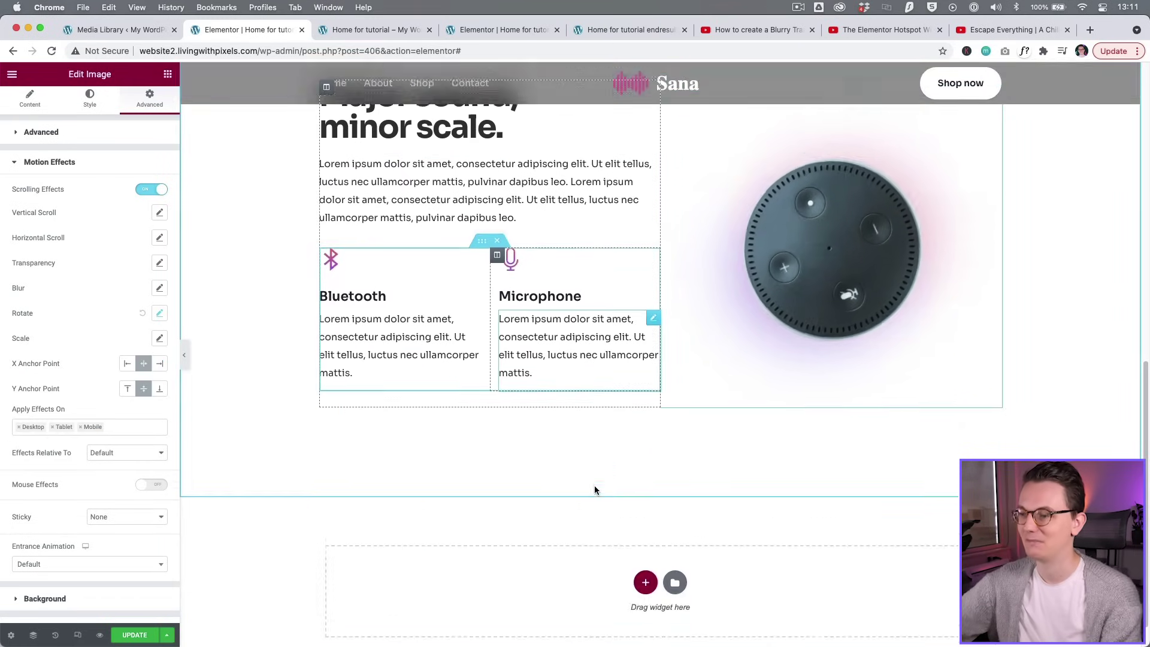
- Examine the round speaker image's rotation as the "Major sound, minor scale." section moves through the viewport
scroll(595, 487, up, 3)
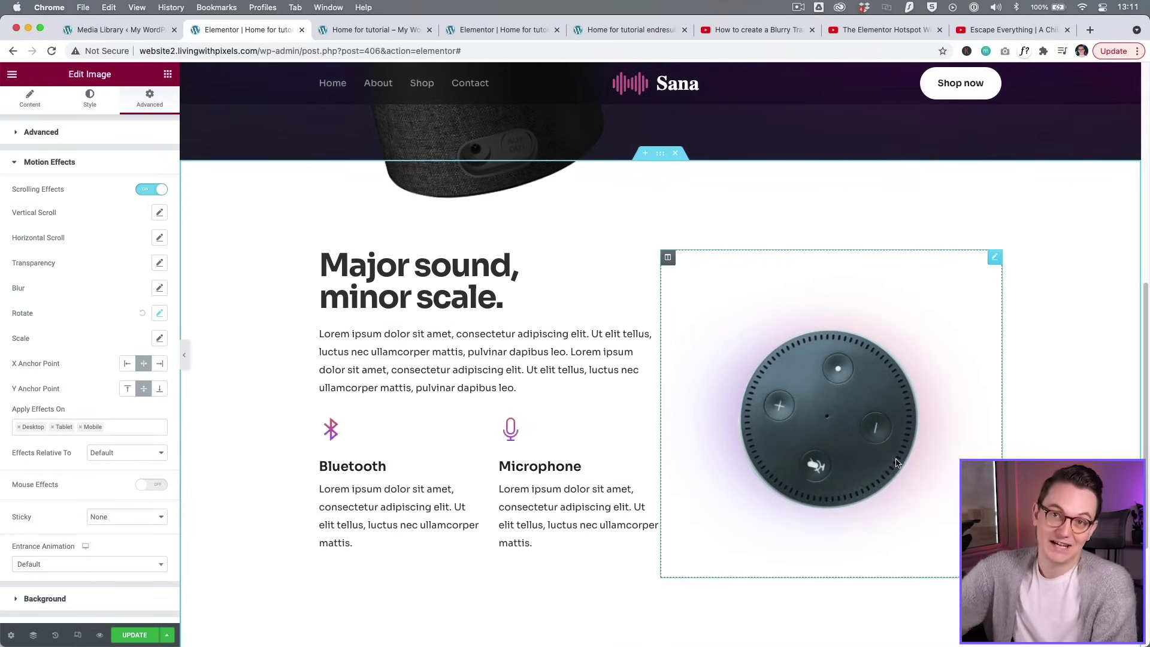
scroll(896, 462, down, 1)
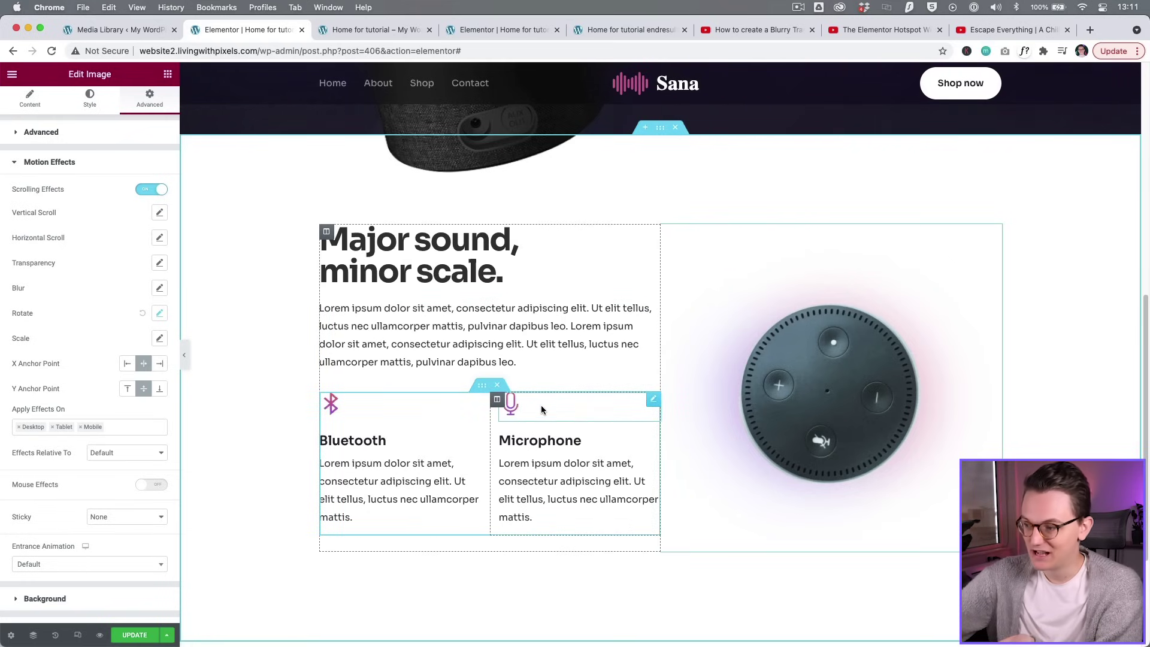
scroll(891, 338, down, 2)
scroll(890, 336, up, 2)
scroll(891, 340, down, 2)
scroll(890, 335, up, 2)
right_click(890, 336)
scroll(990, 372, down, 3)
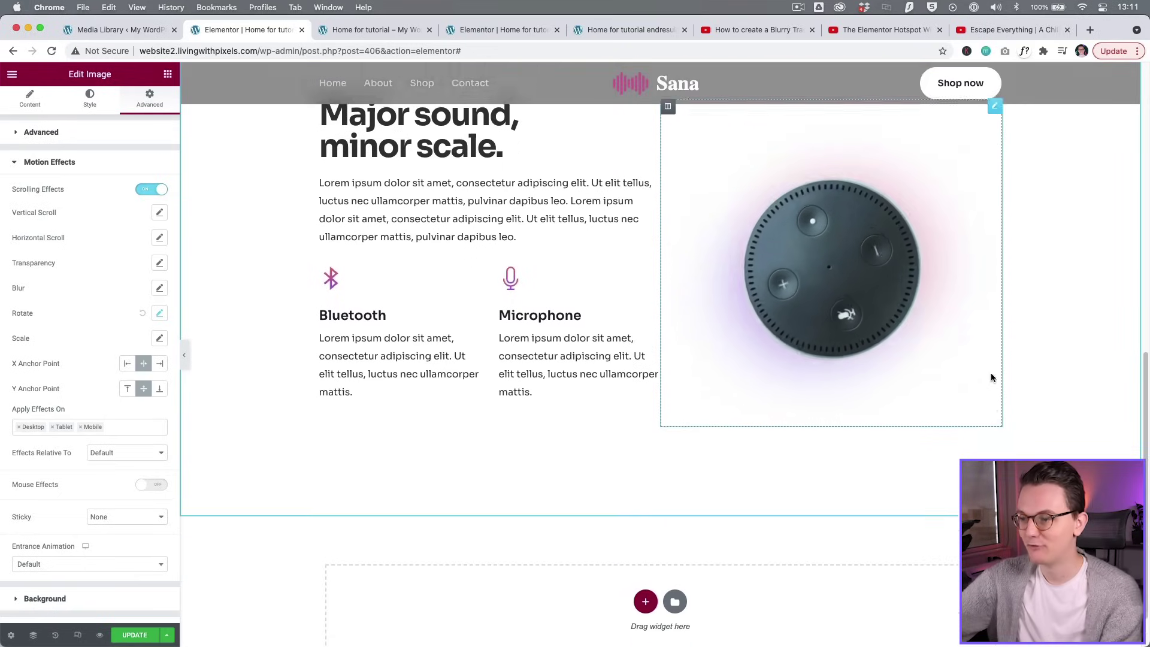
scroll(991, 376, down, 2)
- Examine the reference page's "Designed to be seen and heard" section and preview the solen-feyissa background JPEG in Finder
click(617, 28)
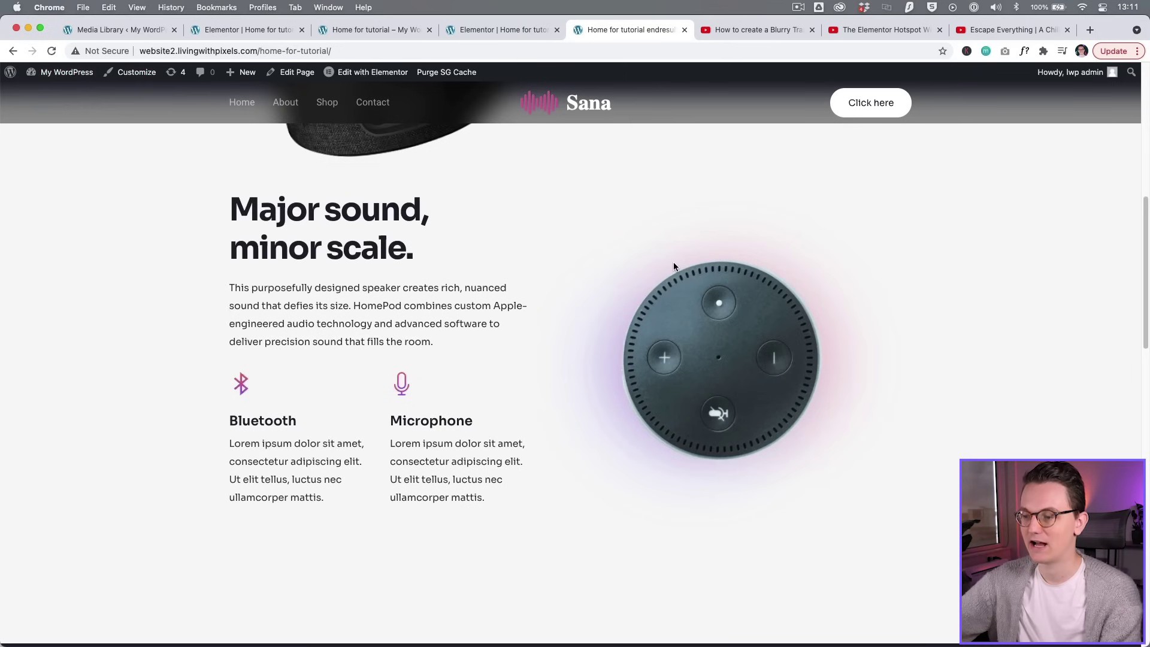
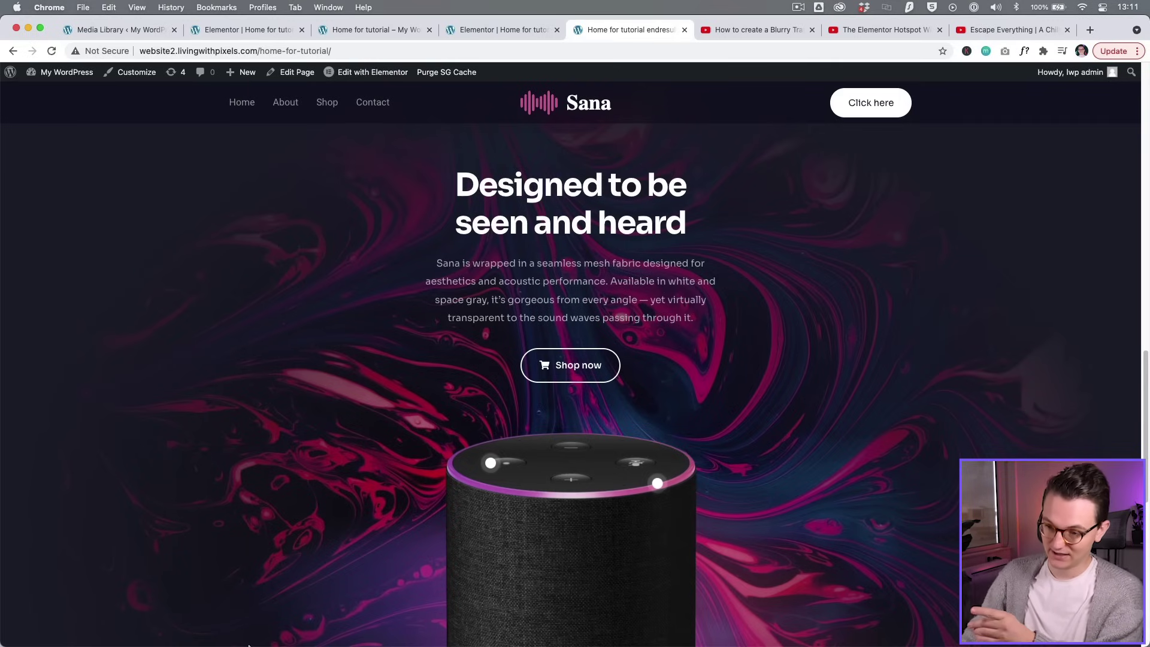
click(160, 623)
click(542, 317)
key(space)
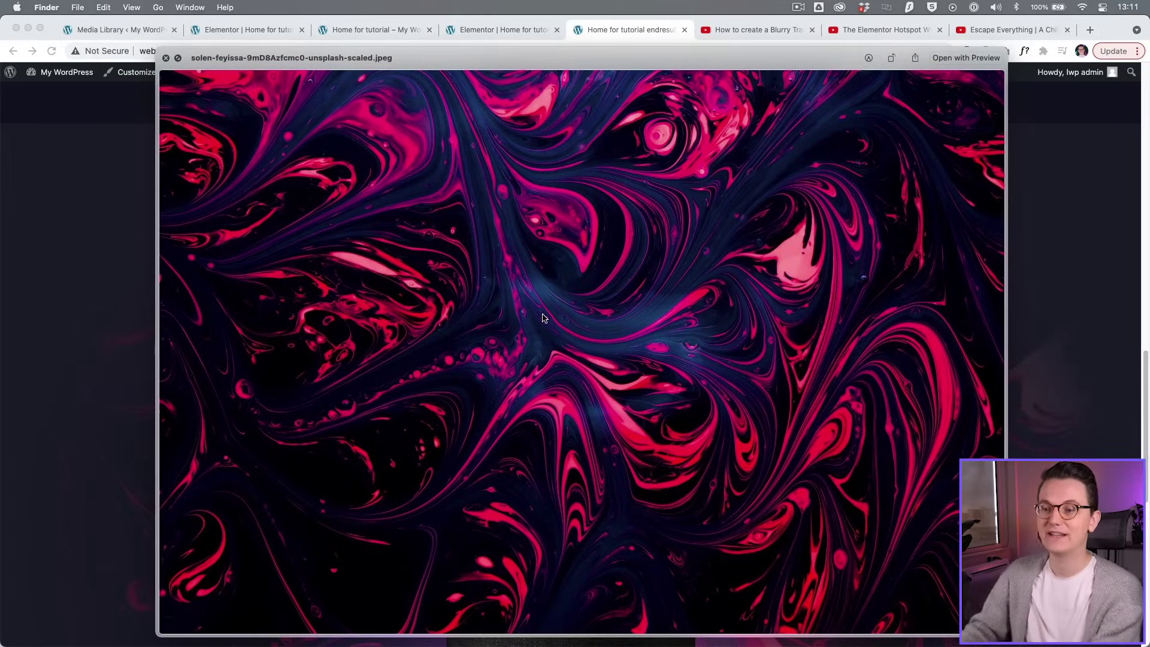
click(99, 201)
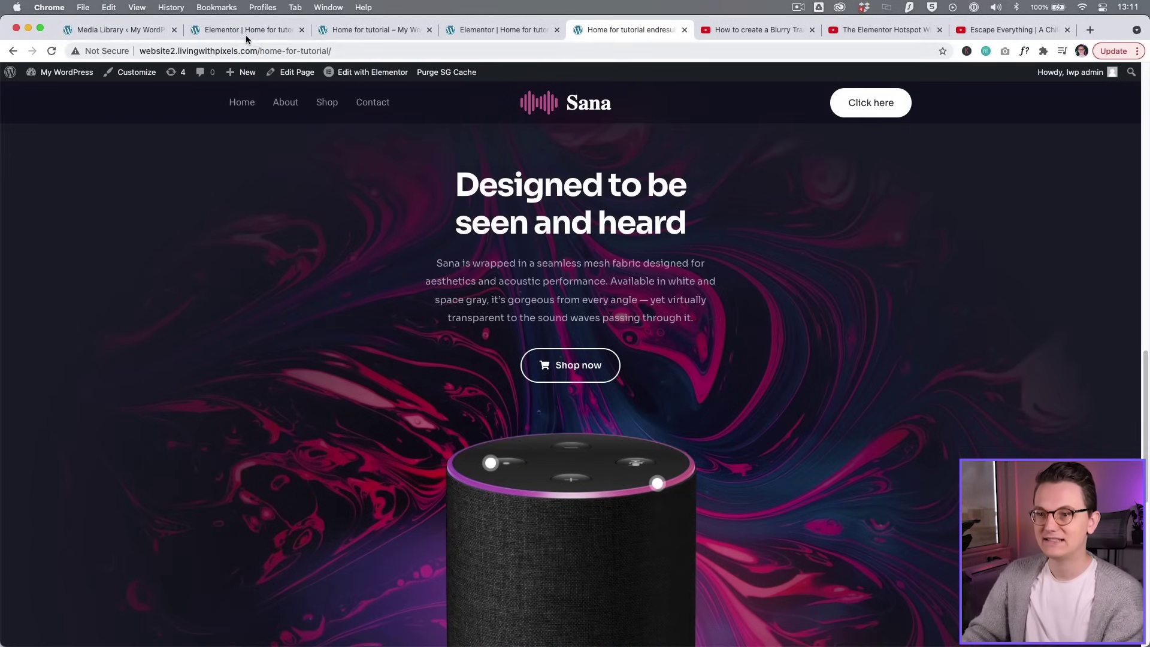
- Switch to the home page being built, add a one-column section below the speaker section, and give it a minimum height of 850 px
click(226, 35)
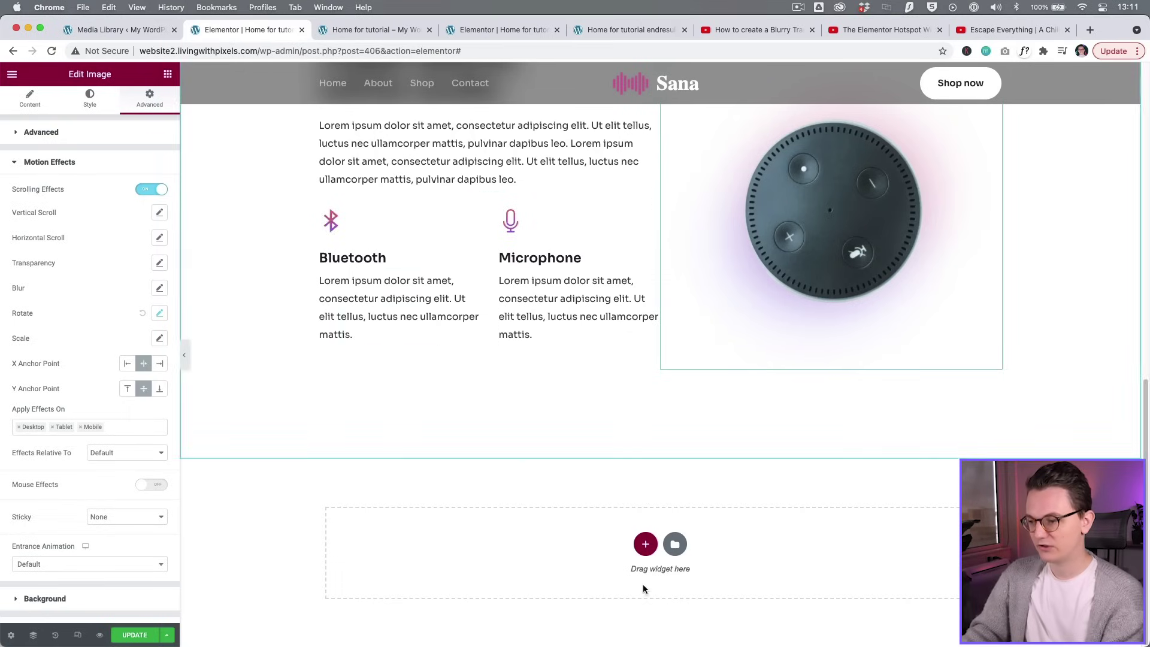
click(645, 544)
click(482, 573)
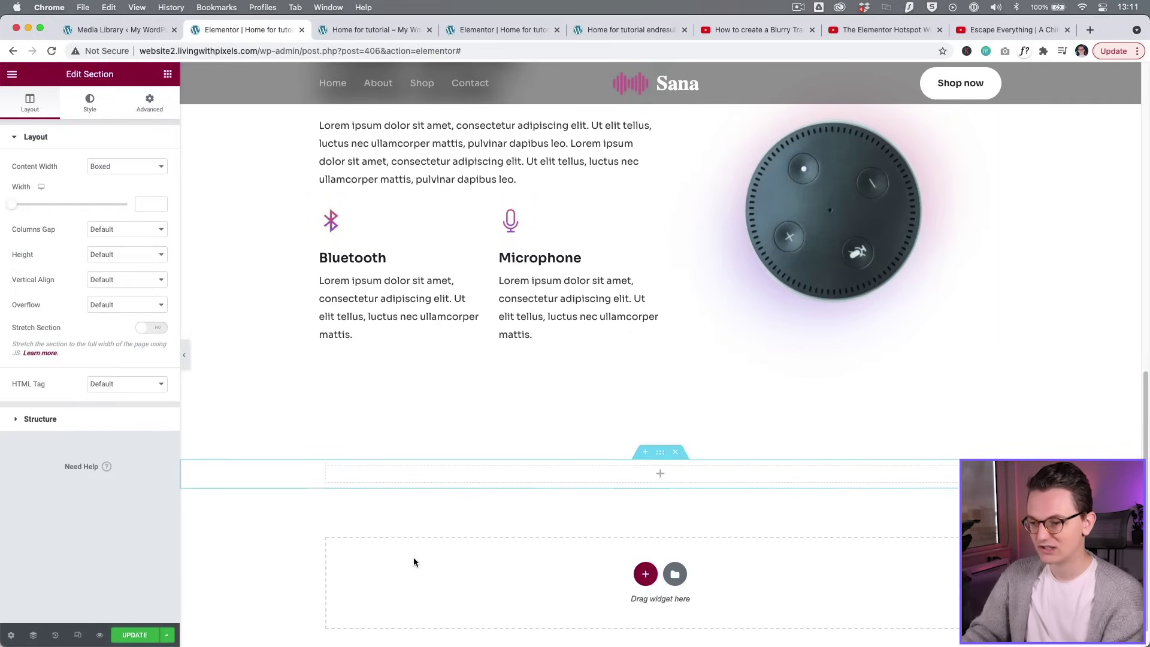
click(127, 255)
click(118, 280)
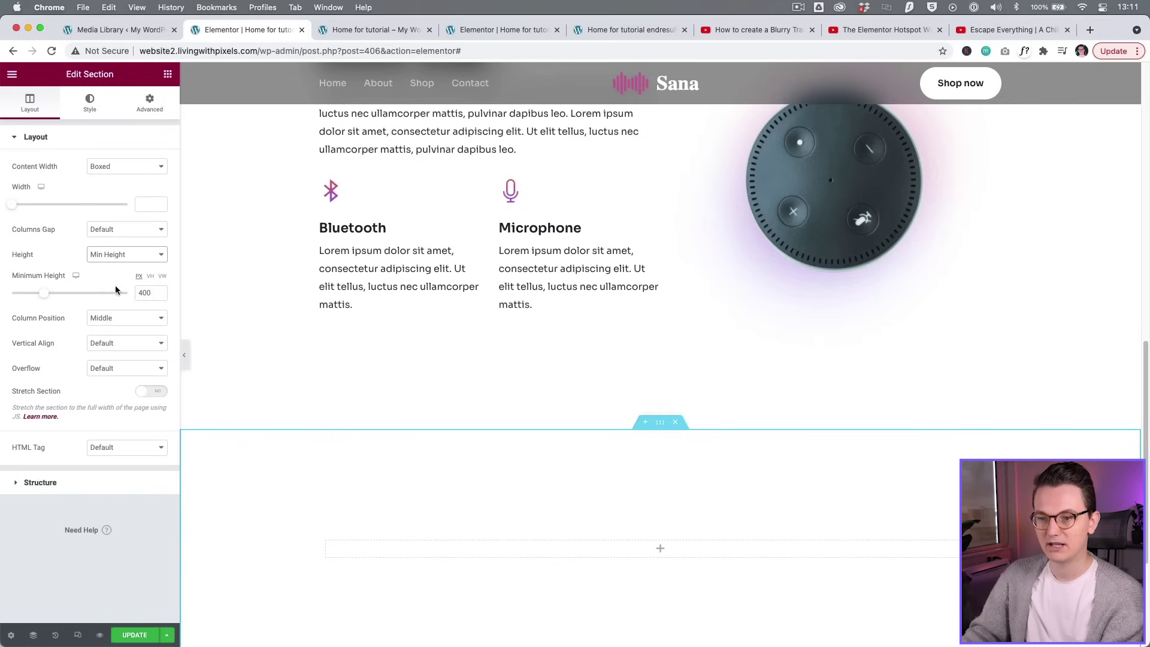
drag(150, 292, 138, 293)
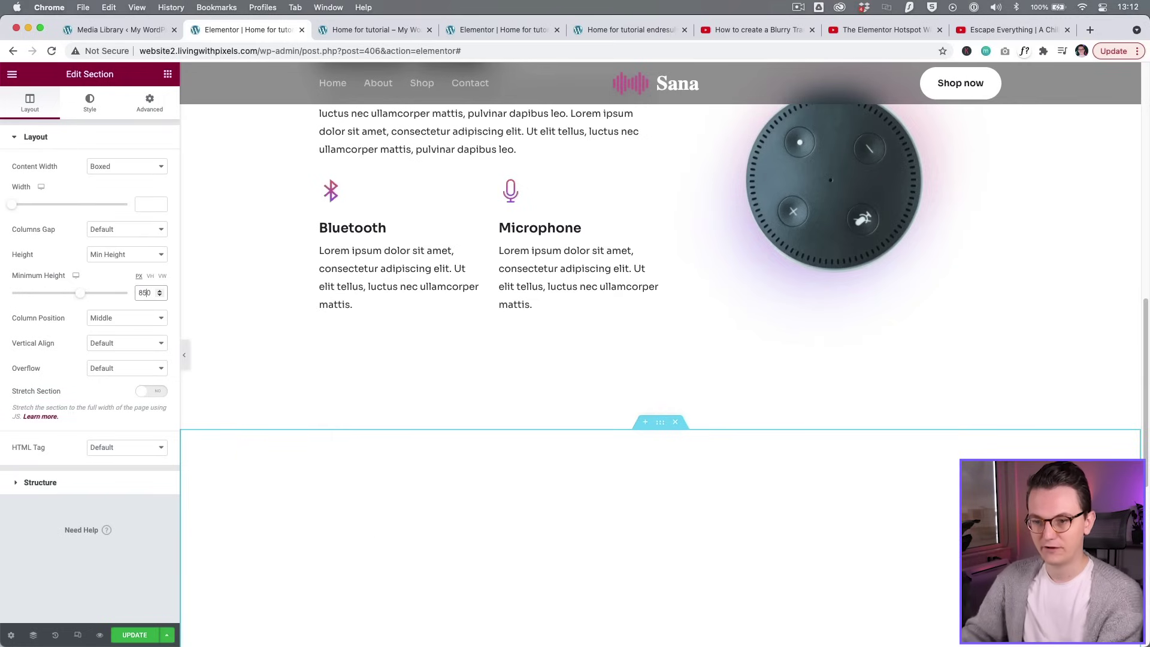
- Give the new section a classic background with the solen-feyissa swirl image from the media library
click(91, 102)
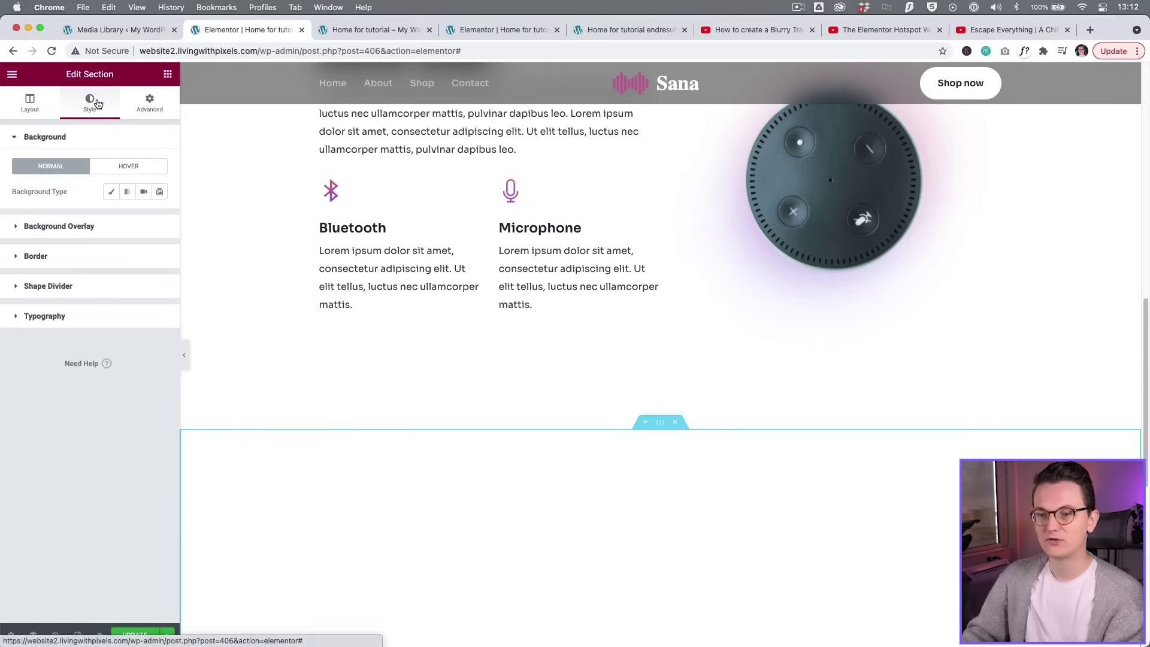
click(112, 192)
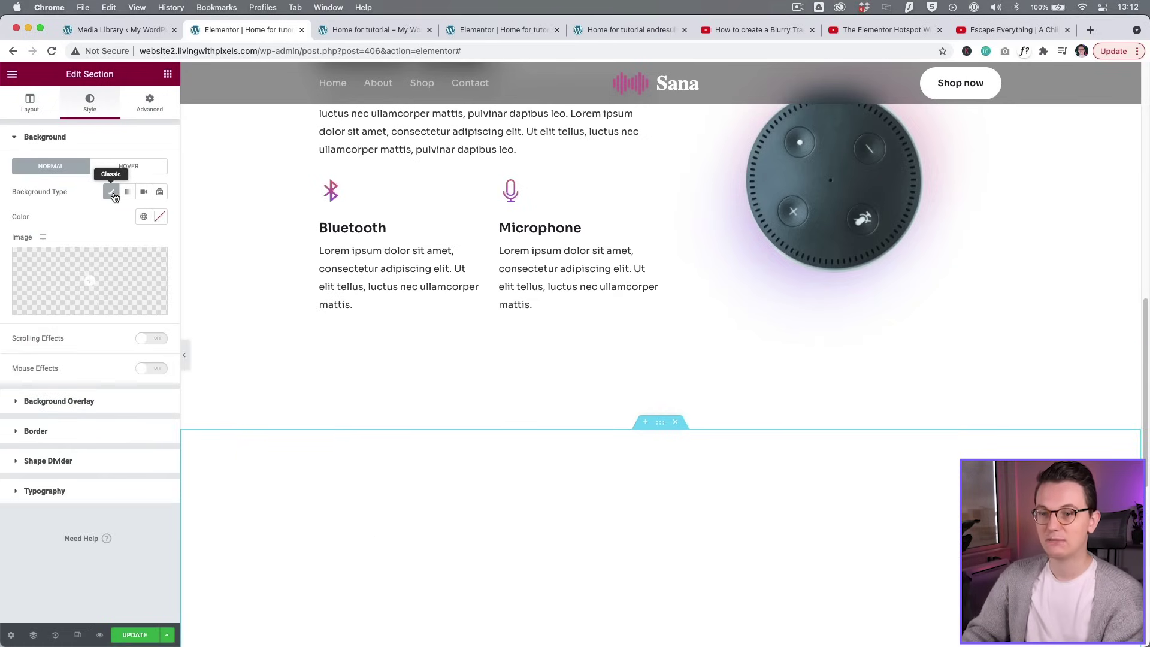
click(89, 280)
click(252, 222)
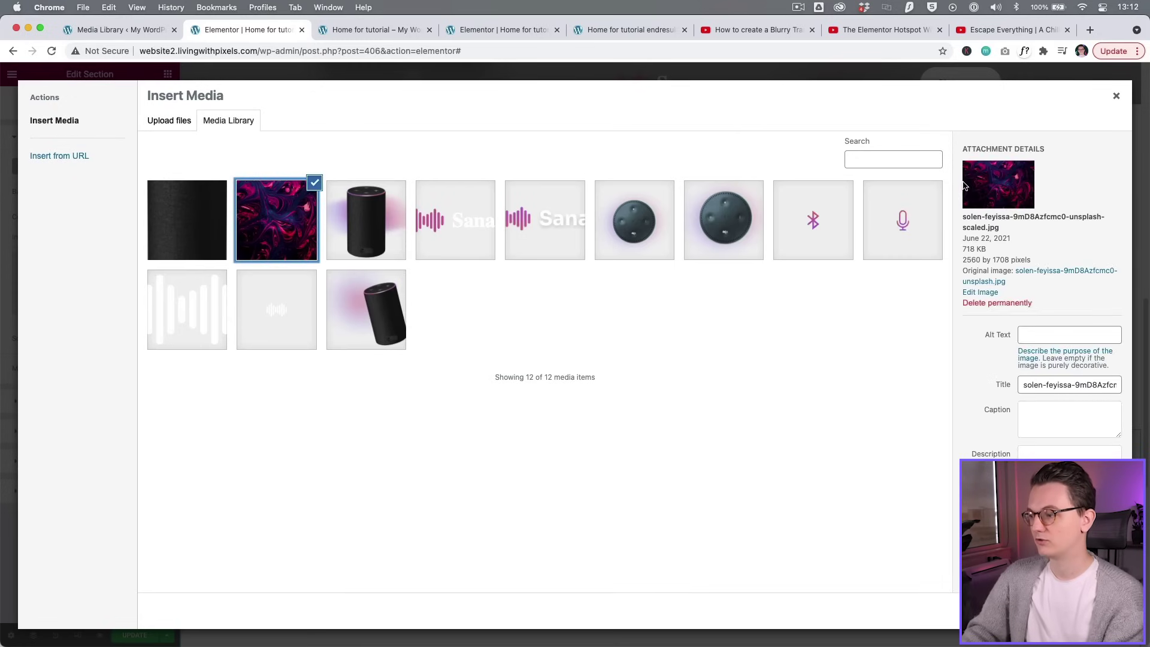
click(1090, 611)
scroll(467, 333, down, 5)
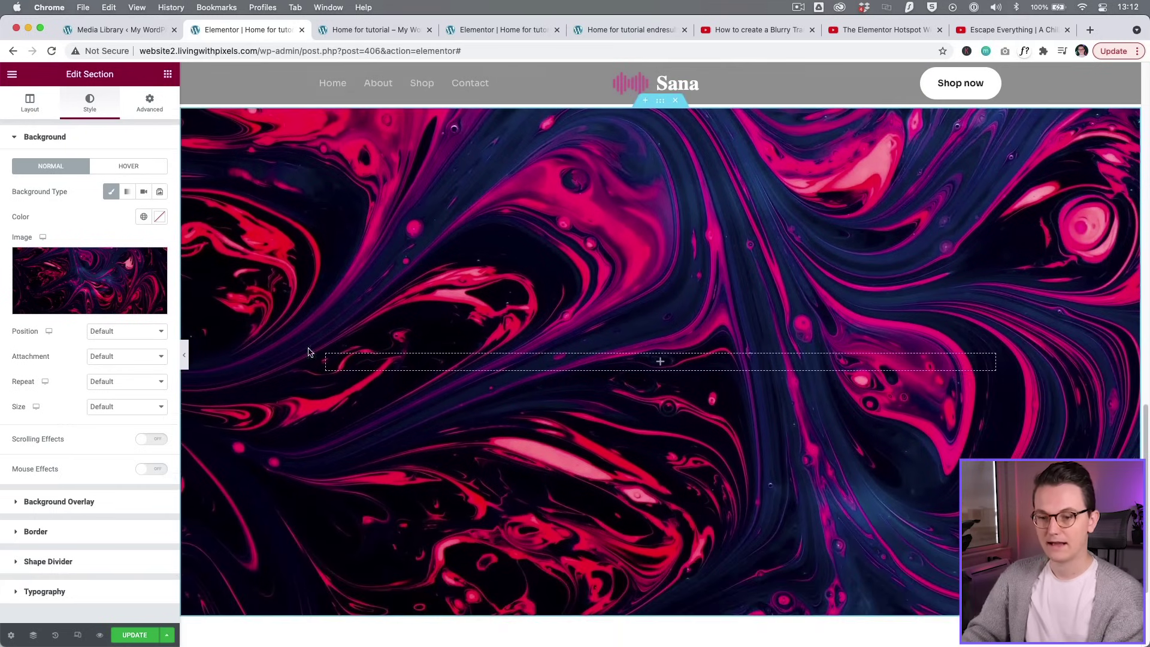
- Add a gradient background overlay to the section with bright green #2CFF00 as its first color
click(67, 506)
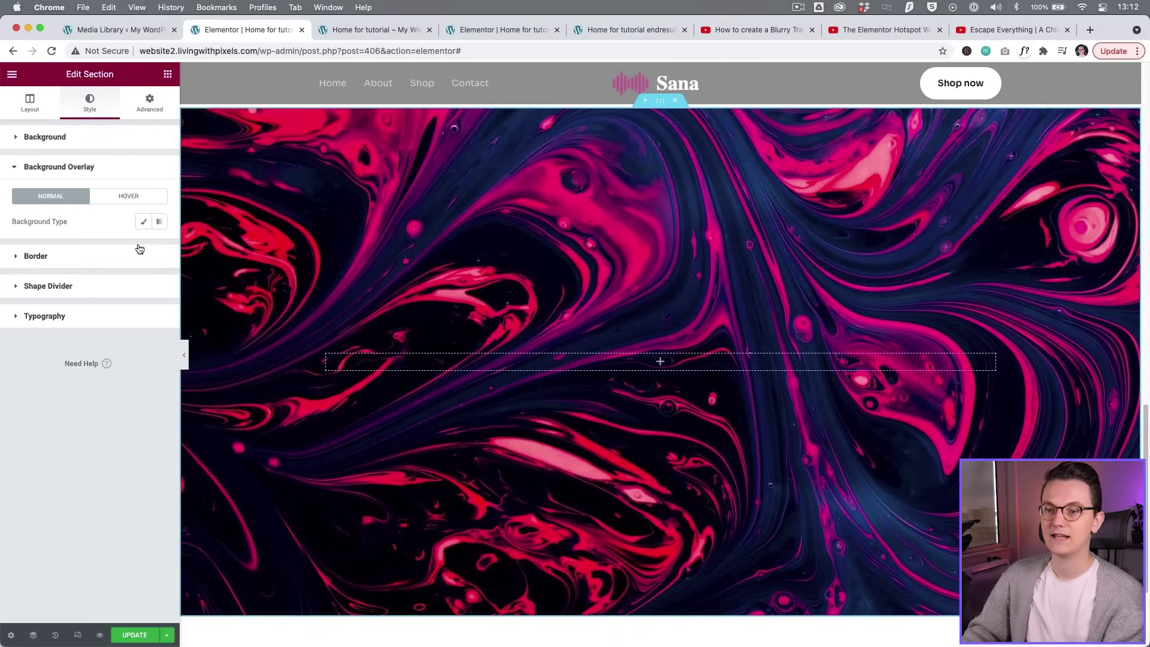
click(158, 224)
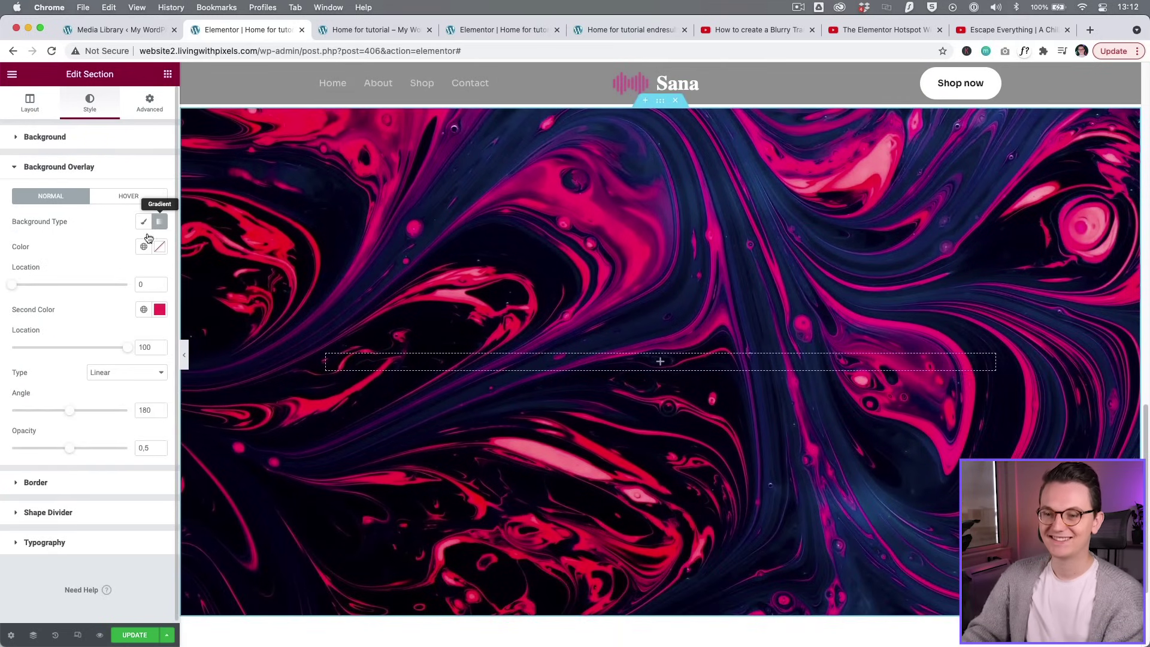
click(158, 246)
click(62, 400)
drag(91, 391, 165, 275)
click(103, 232)
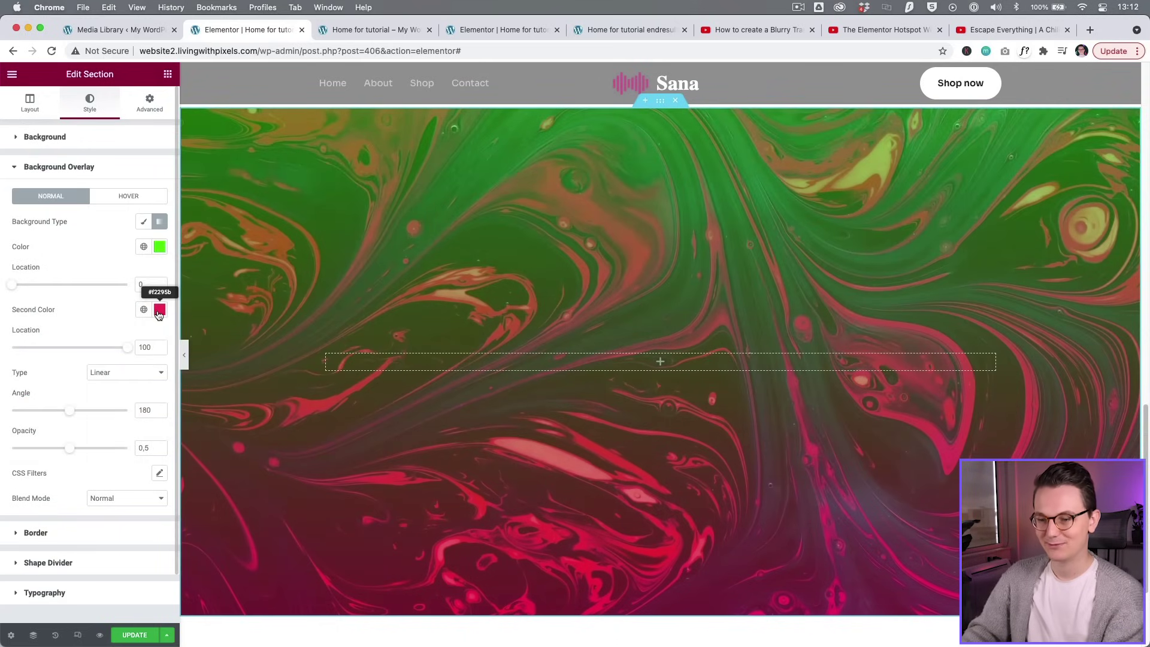
- Set the overlay gradient's second color to blue #0400FF
click(159, 311)
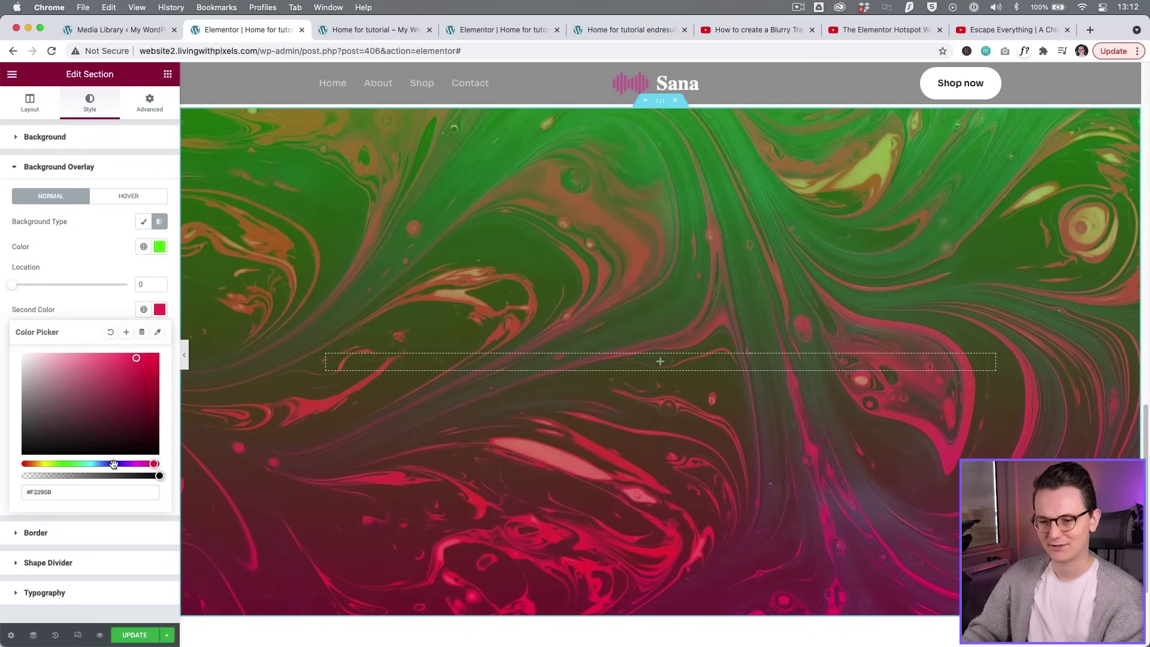
click(113, 464)
click(152, 358)
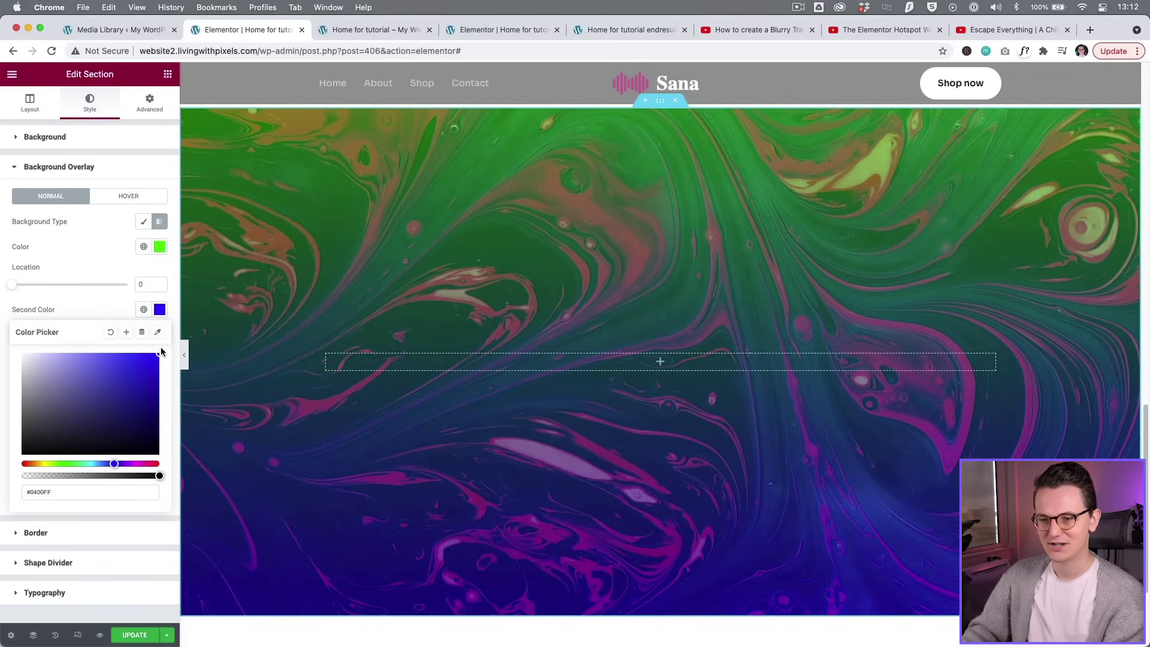
click(85, 299)
- Change the overlay gradient to Radial with the Center Center position and compare it with the reference page
click(124, 372)
click(120, 390)
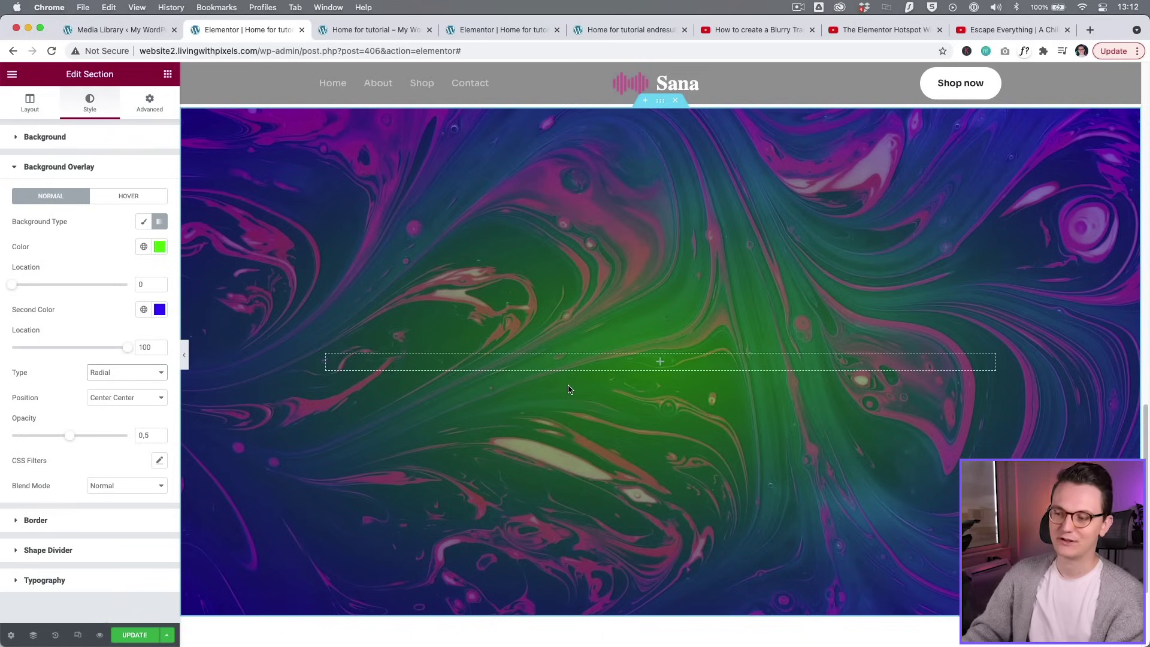
click(107, 397)
click(106, 398)
click(623, 29)
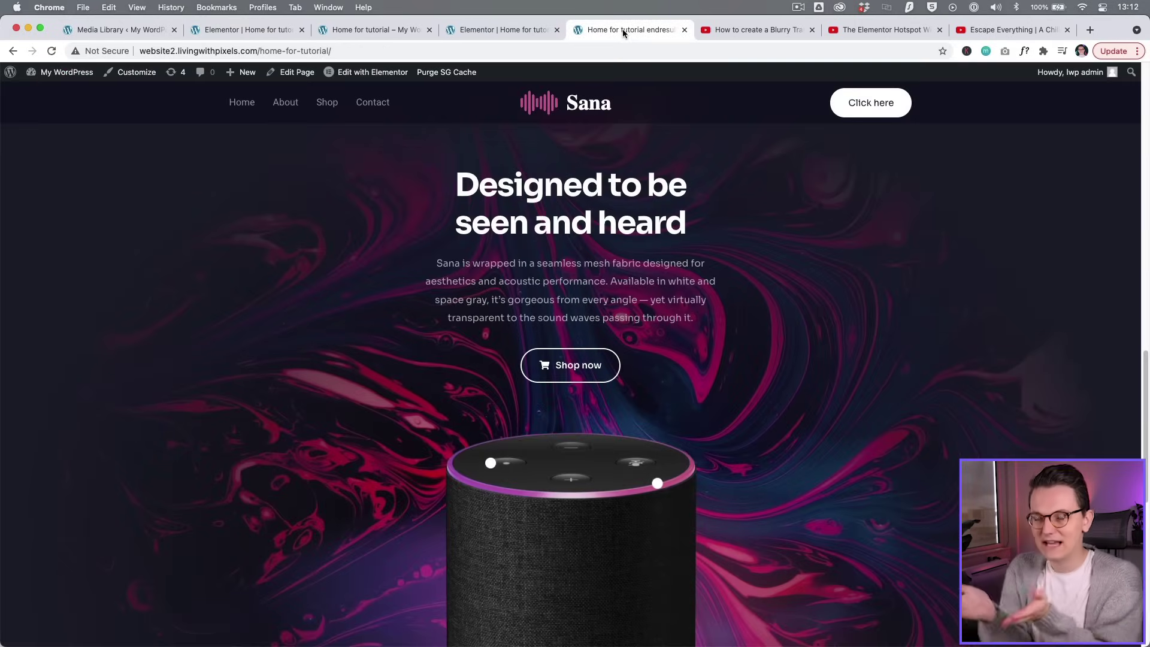
click(252, 29)
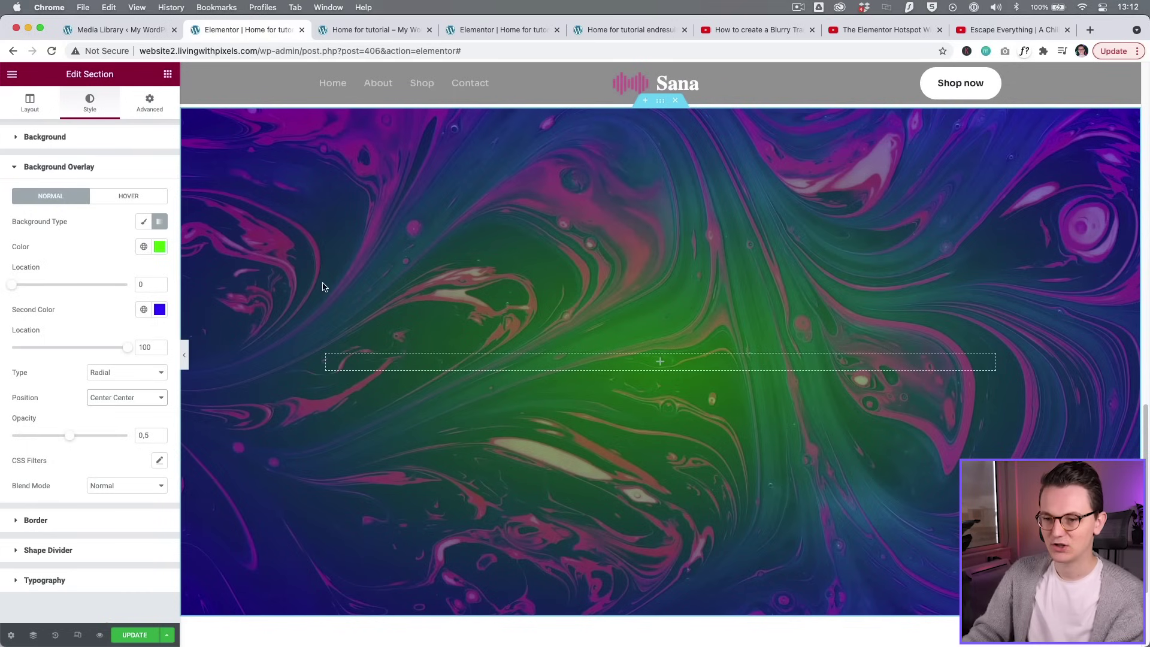
- Make the overlay's first color fully transparent and assign the global Secondary color as its second color
click(159, 247)
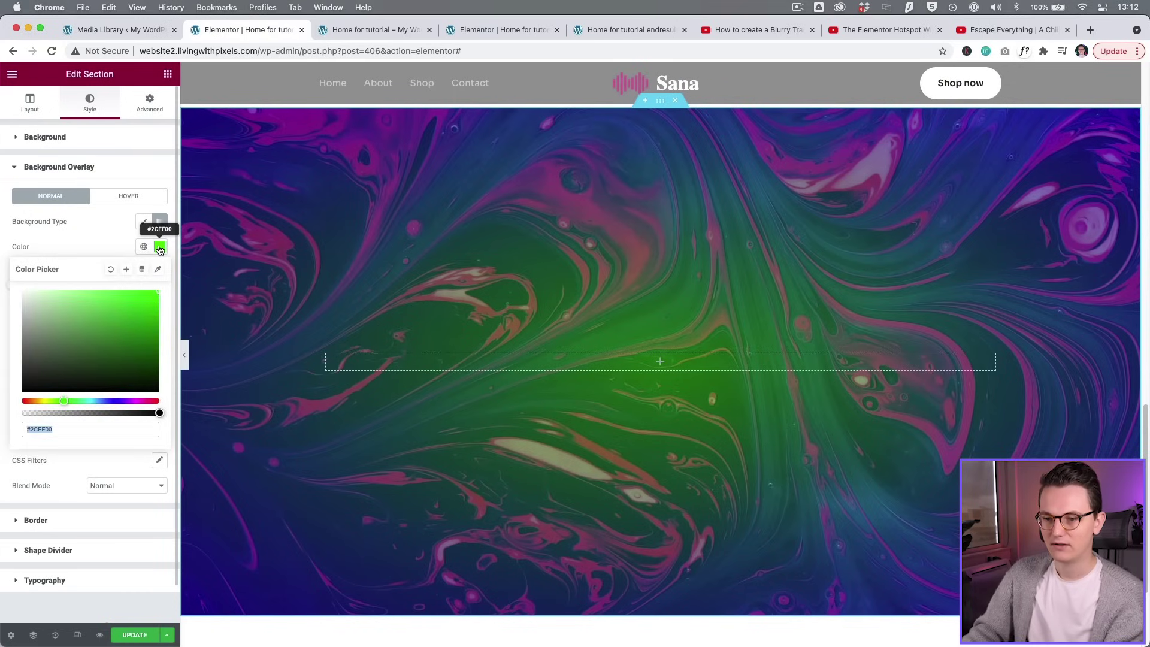
drag(45, 419, 13, 413)
click(113, 249)
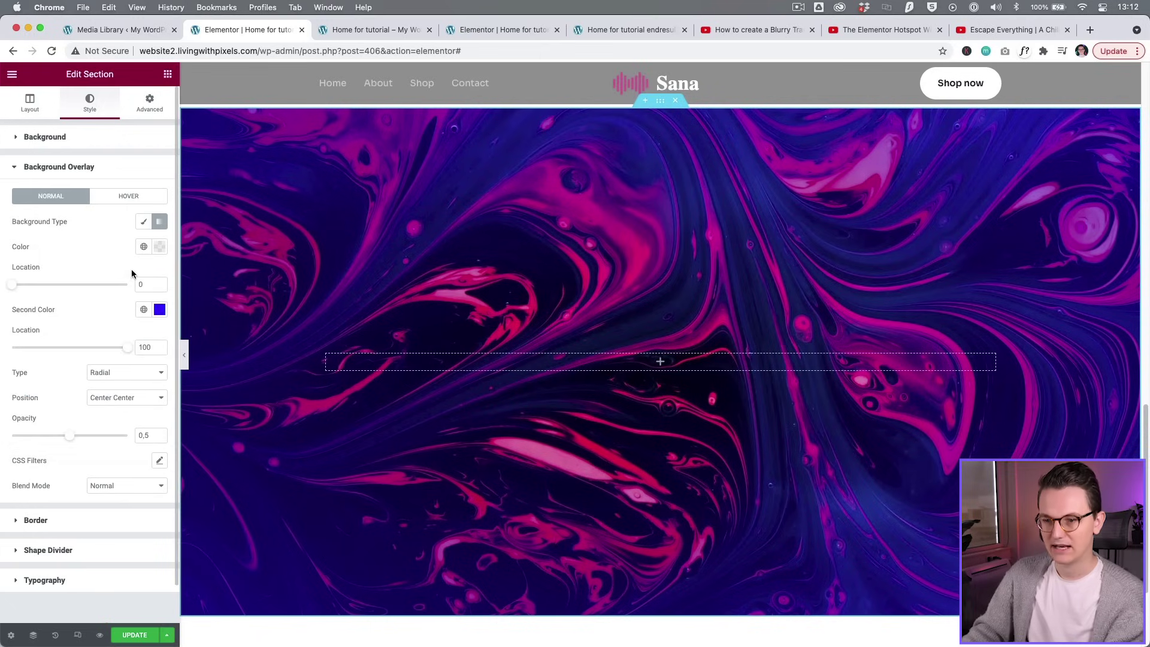
click(144, 310)
click(53, 385)
click(144, 310)
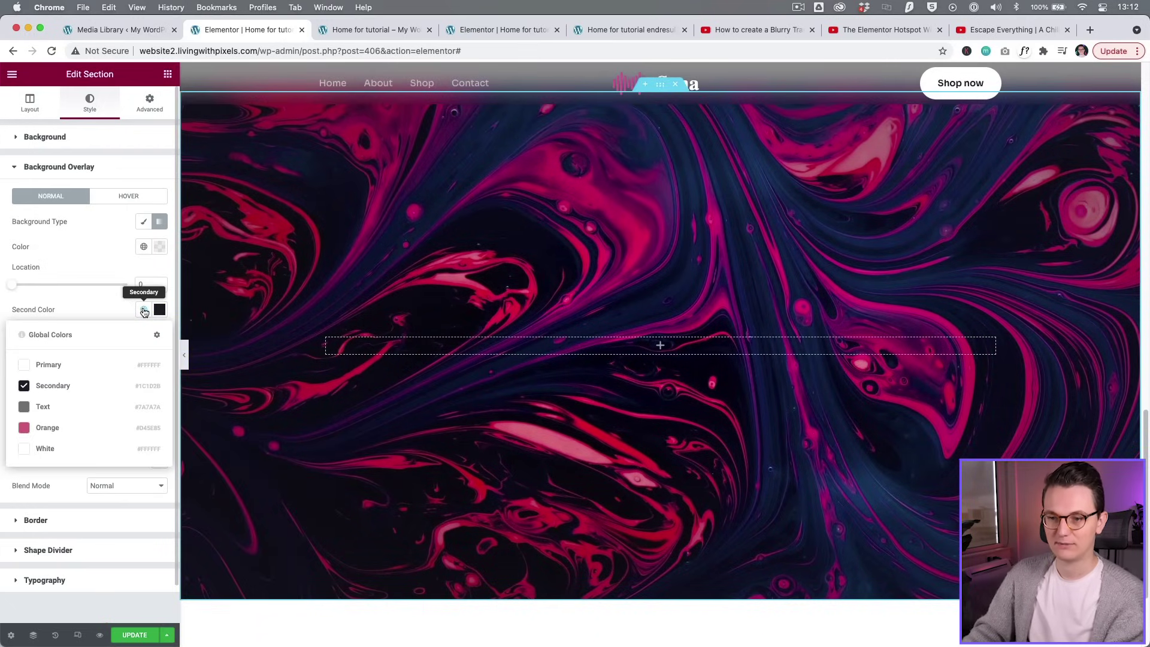
click(100, 385)
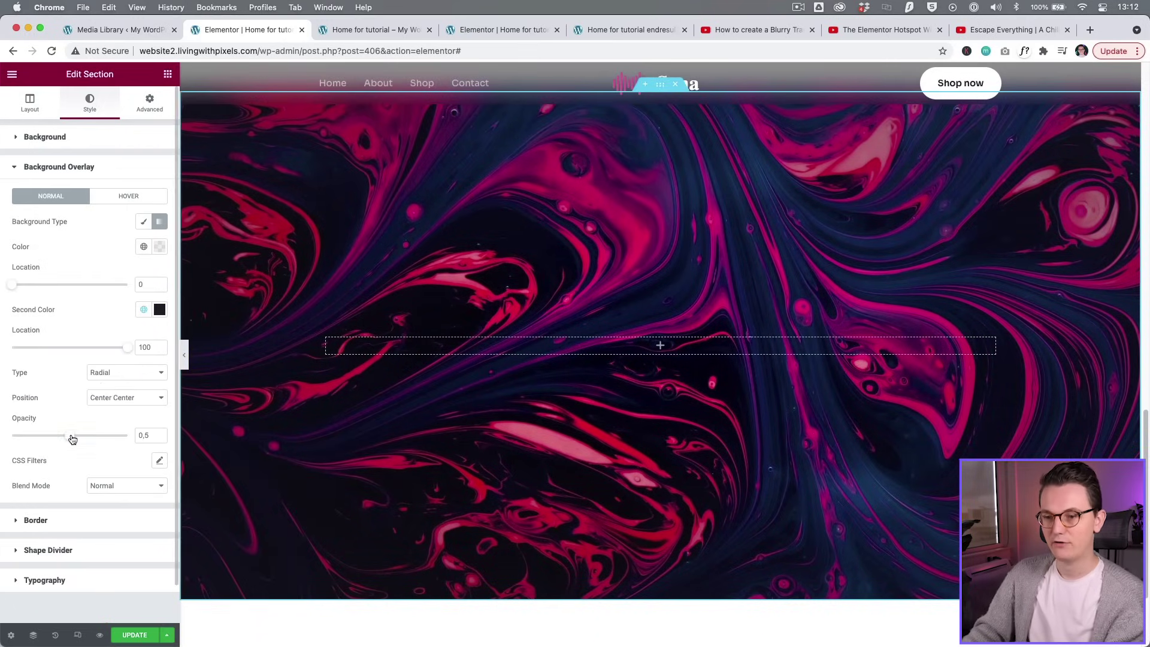
- Try different overlay opacities, including 1 and 0.53, to see how the gradient darkens the image
drag(92, 440, 150, 435)
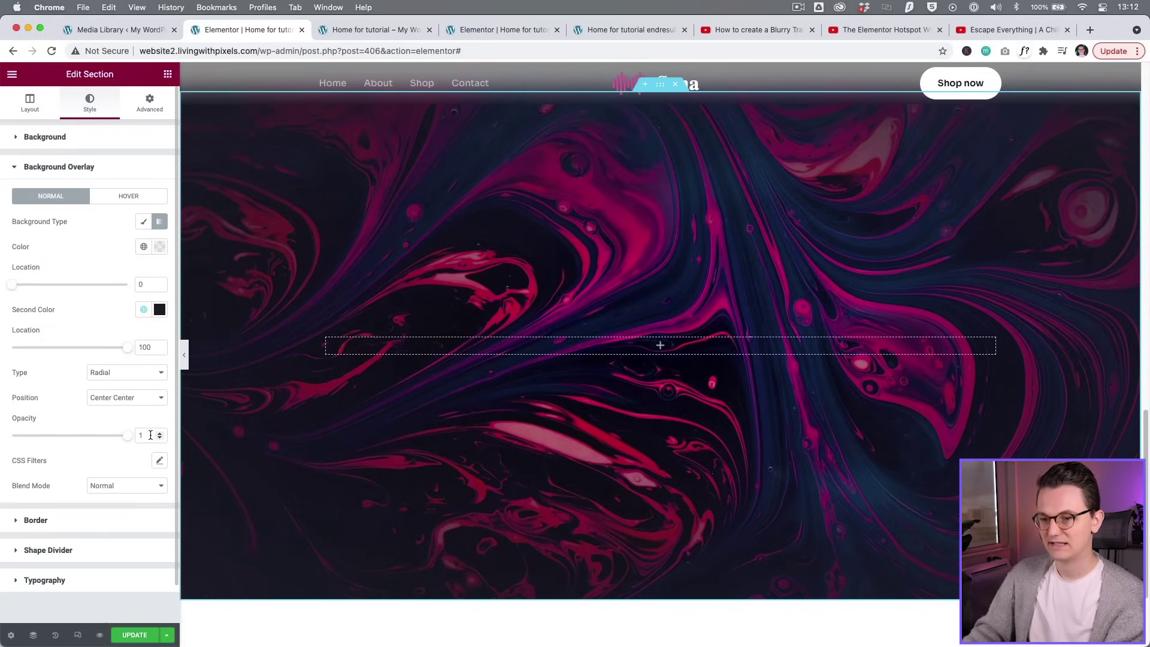
drag(57, 440, 129, 441)
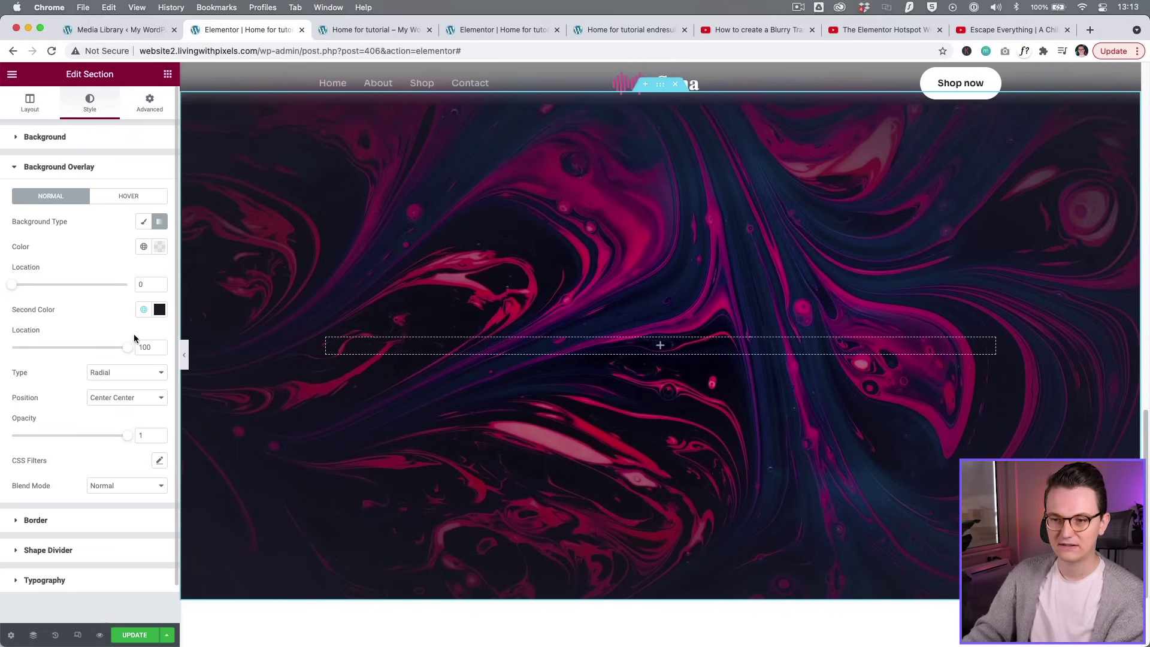
drag(127, 439, 75, 438)
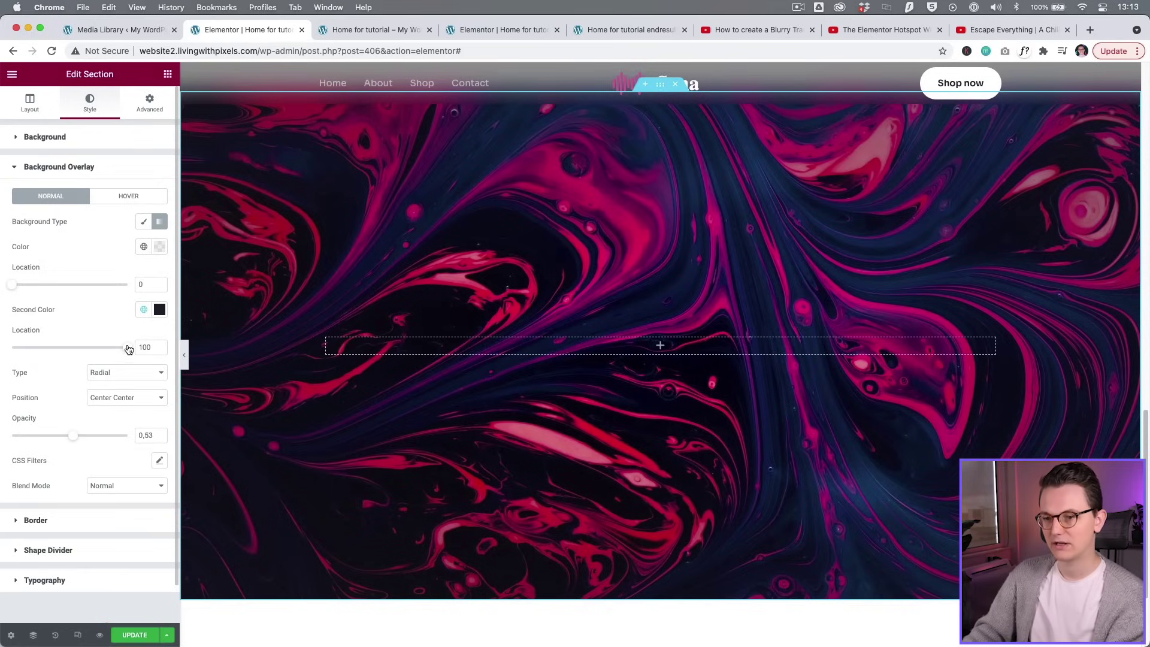
- Make the overlay's first color opaque green and set its location to 34
click(160, 247)
click(106, 243)
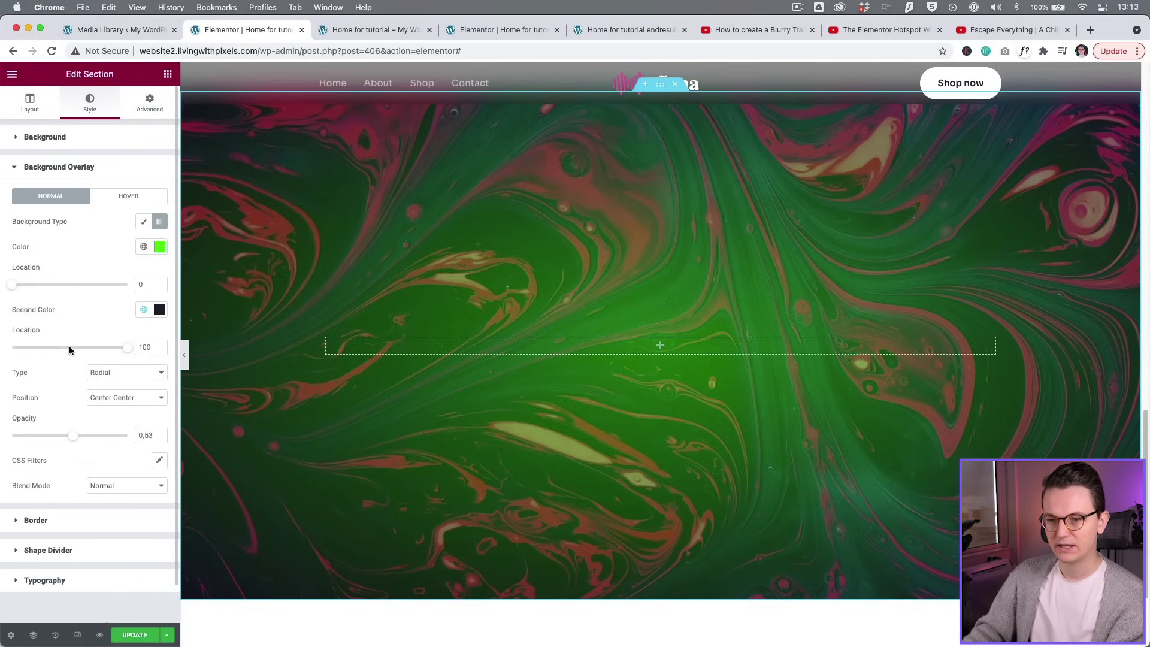
mouse_move(128, 349)
mouse_down()
mouse_move(111, 349)
mouse_move(127, 348)
mouse_up()
drag(15, 286, 51, 286)
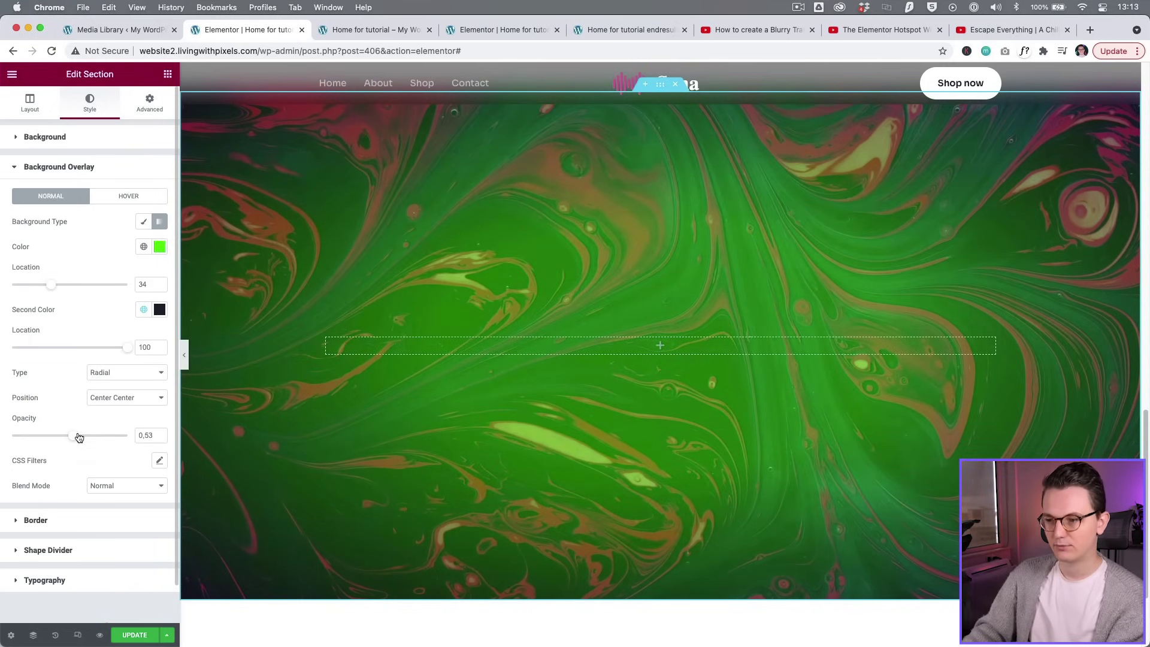
- Set the overlay opacity to 1, the second color's location to 74 and the first color's location to 6
drag(77, 437, 166, 442)
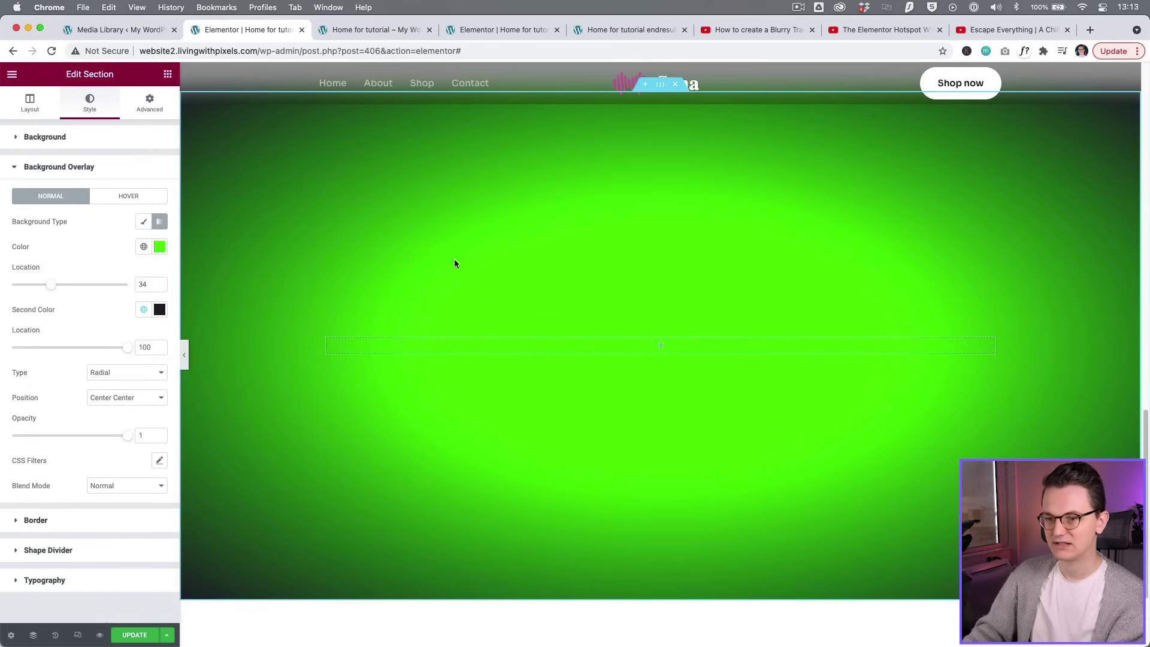
drag(132, 351, 93, 351)
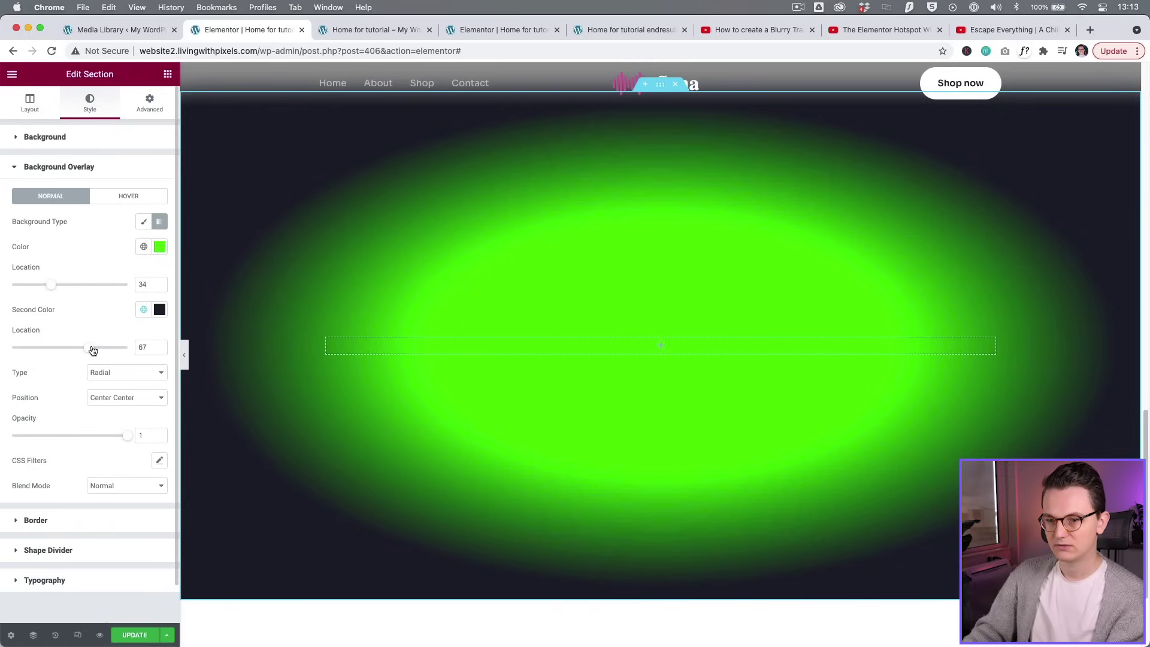
drag(39, 285, 18, 288)
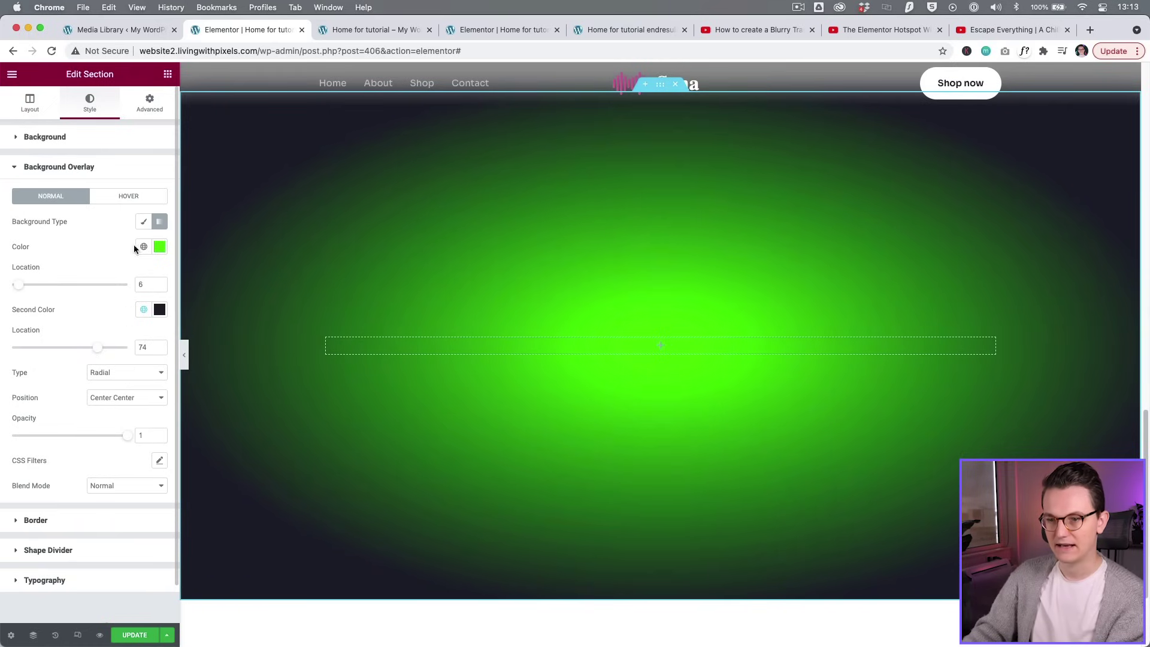
- Make the overlay's first color fully transparent and lower the second color's location so the dark edge reaches further in
click(160, 248)
drag(154, 412, 0, 418)
click(0, 418)
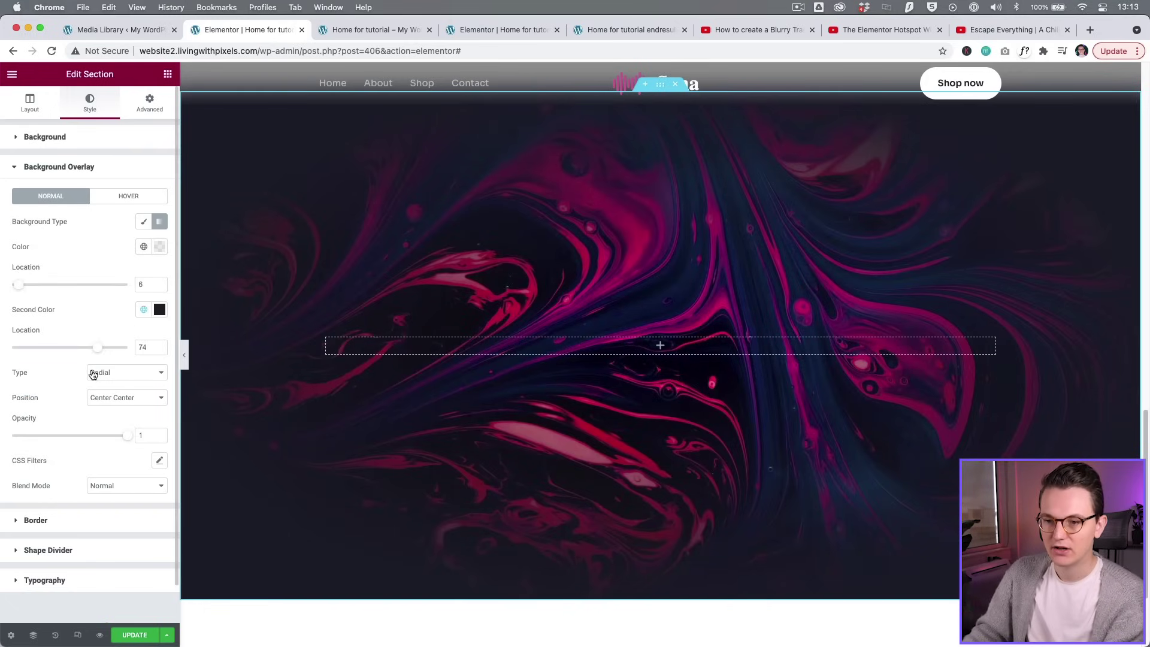
drag(107, 351, 88, 349)
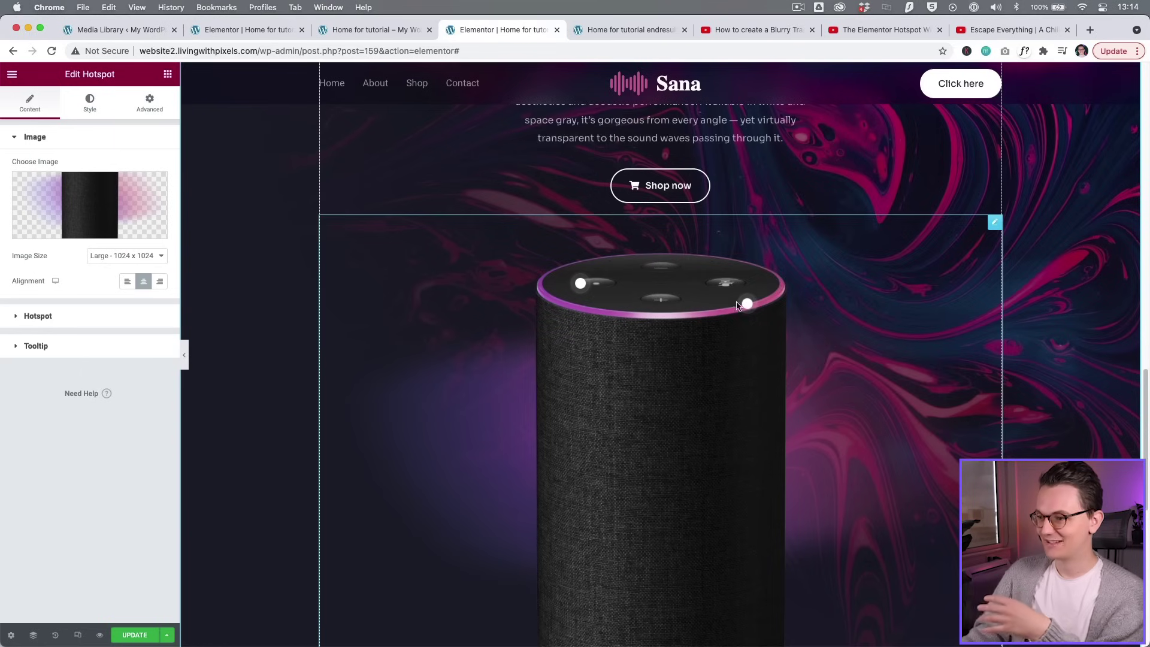
- Examine the hotspots on the reference speaker, the Hotspot Widget video page, and the finished "Designed to be seen and heard" section
click(747, 303)
click(580, 284)
click(742, 307)
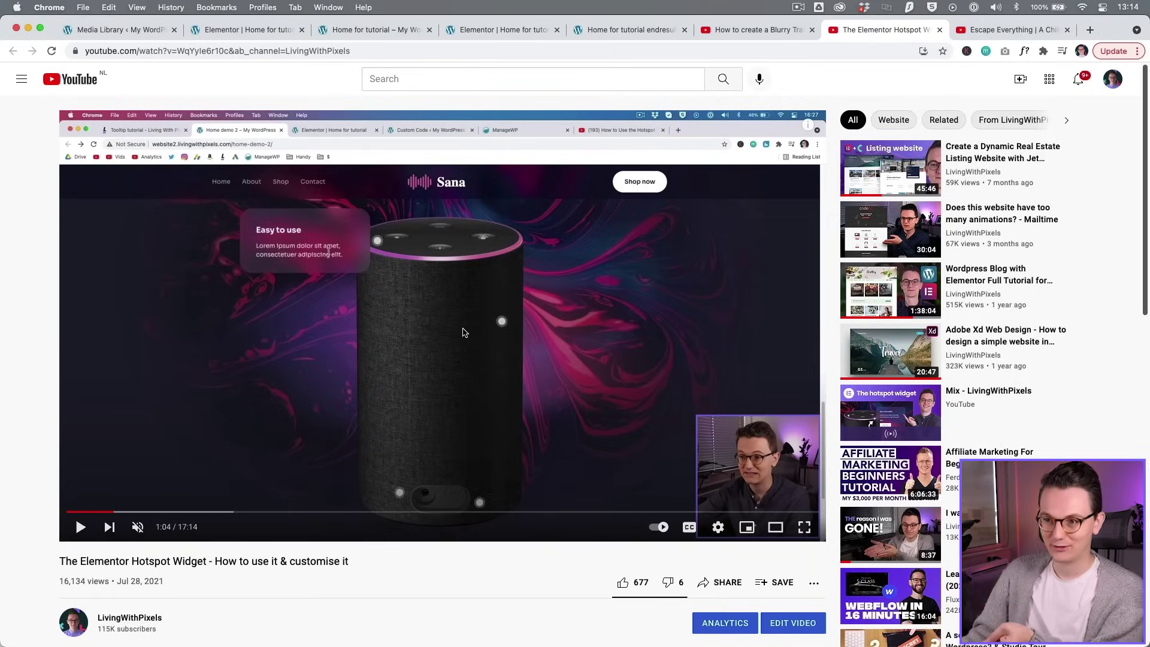
click(611, 31)
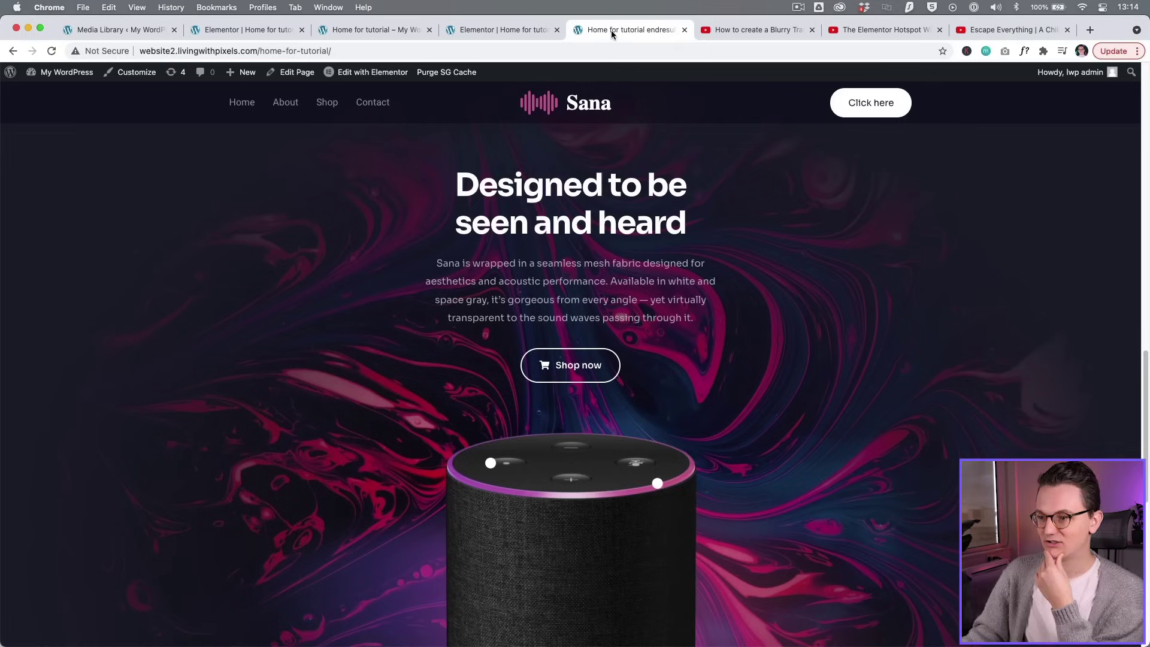
scroll(657, 373, up, 2)
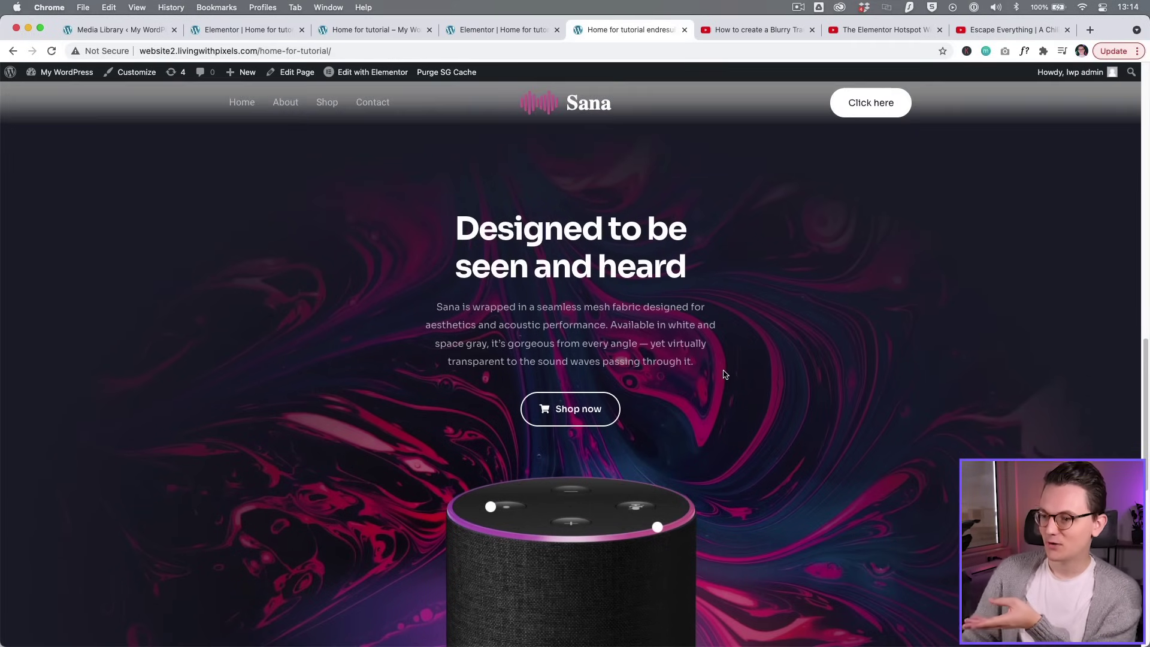
scroll(607, 397, down, 4)
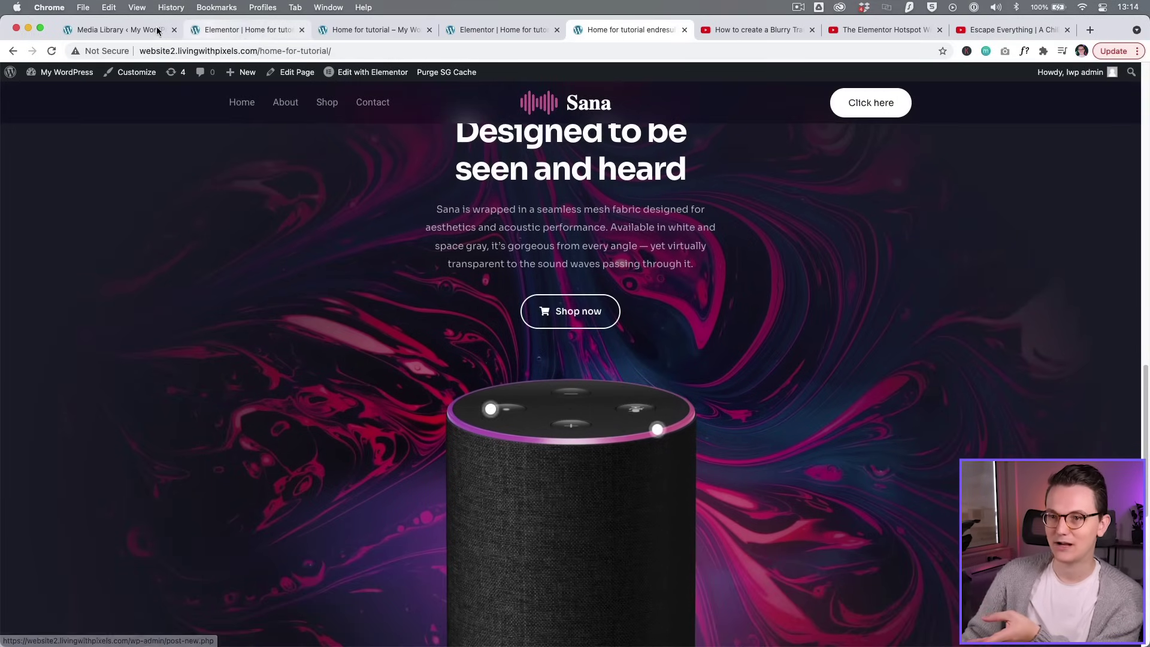
- Return to the page being built in the Elementor editor and add a Button widget to the dark swirl section
click(248, 29)
click(167, 74)
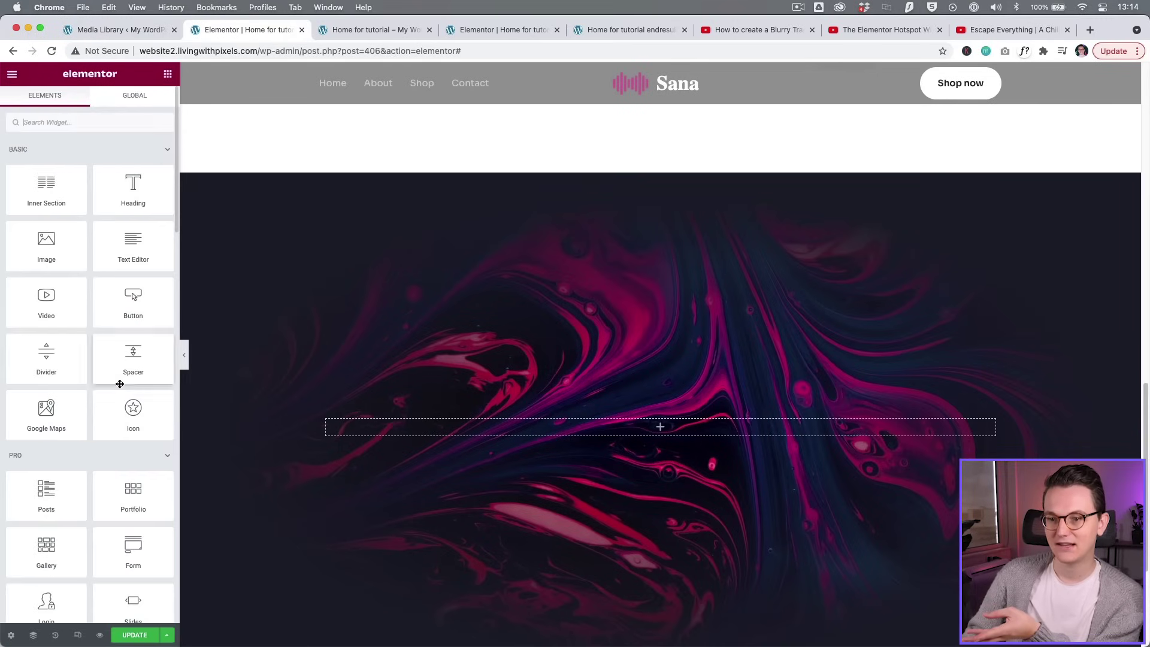
drag(133, 317, 602, 429)
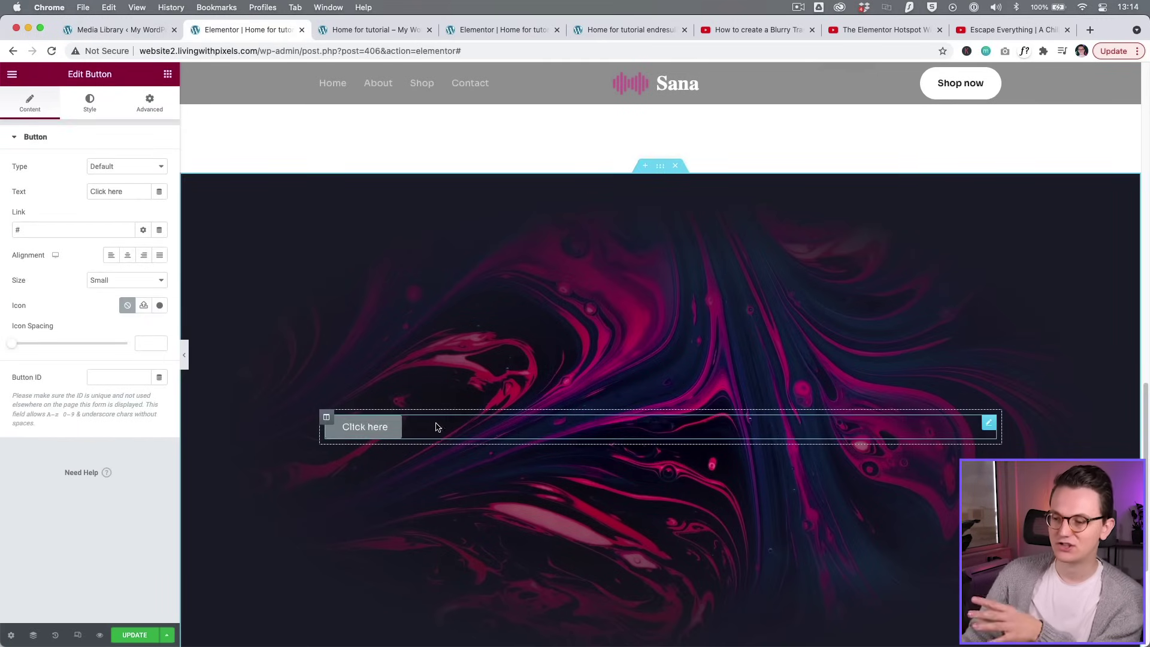
- Replace the new button with a copy of the hero section's gradient "Click here" button and center it
scroll(431, 426, up, 15)
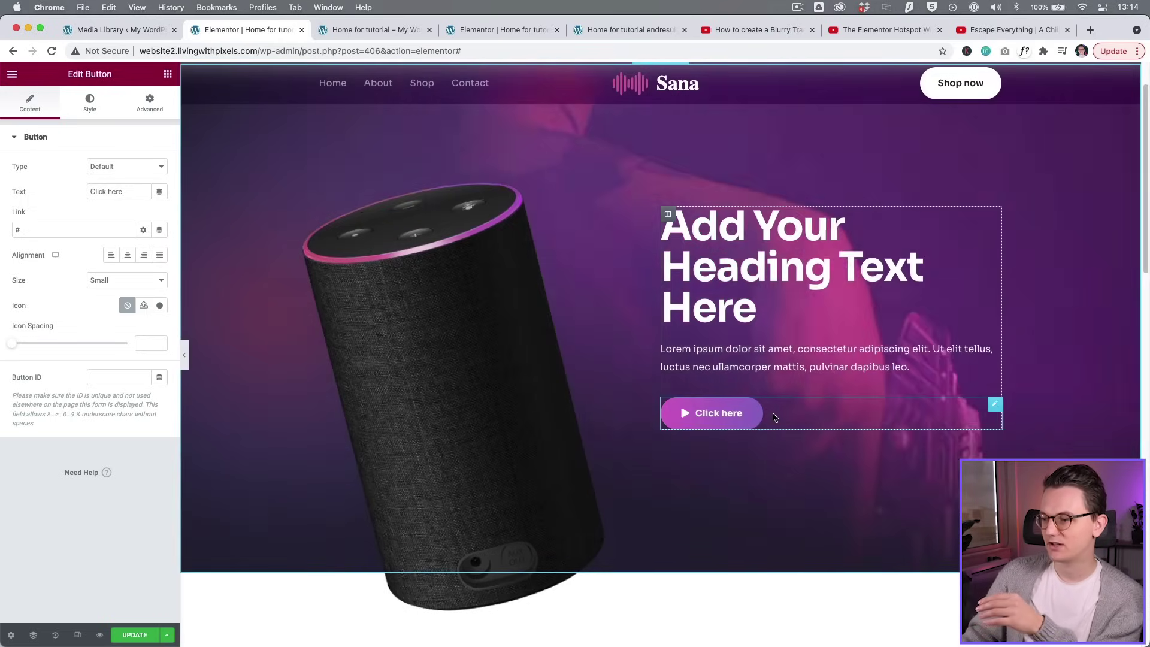
right_click(776, 414)
right_click(472, 362)
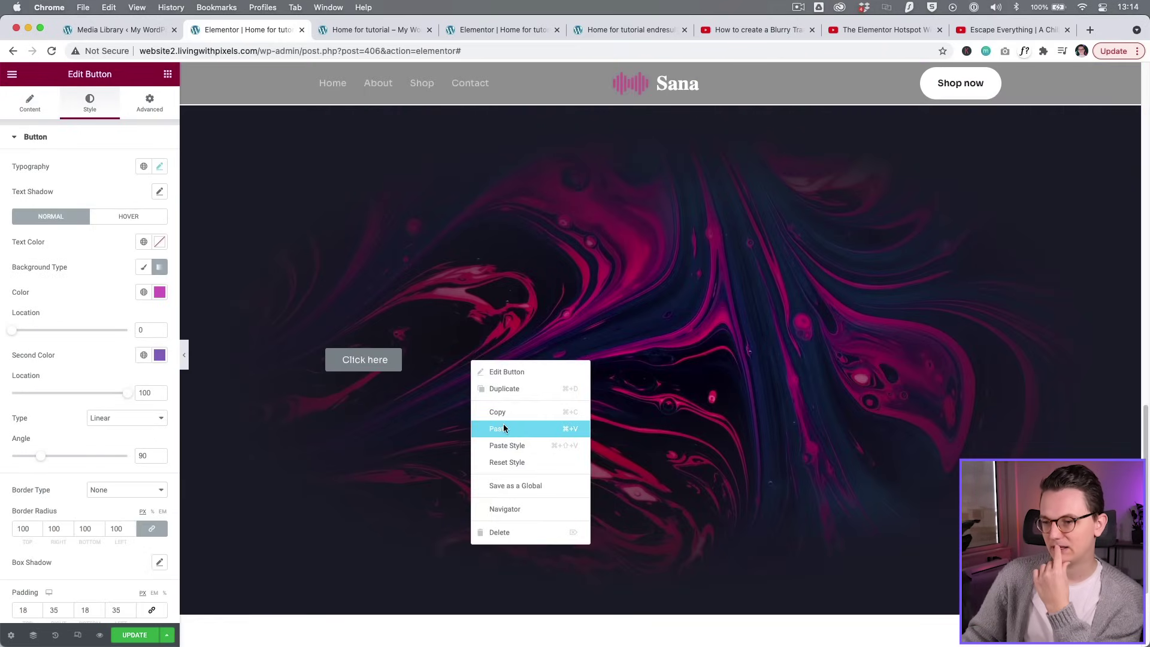
click(504, 430)
right_click(426, 333)
click(473, 503)
click(127, 257)
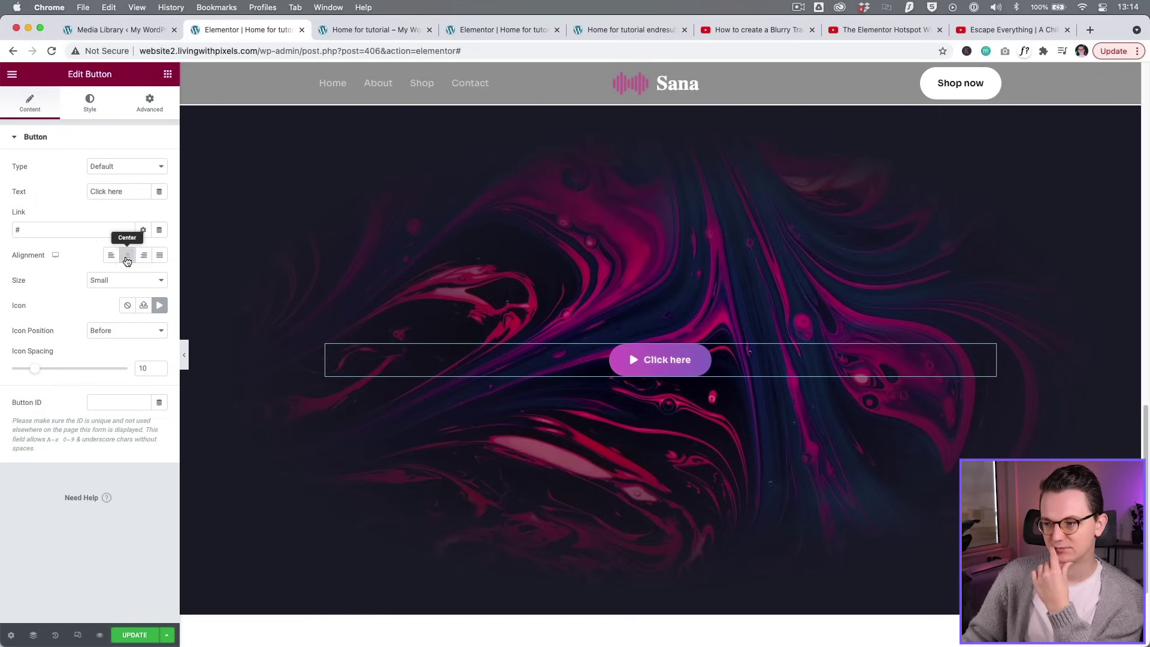
- Remove the gradient background from the pasted button and give it a solid border with a width of 2
click(89, 105)
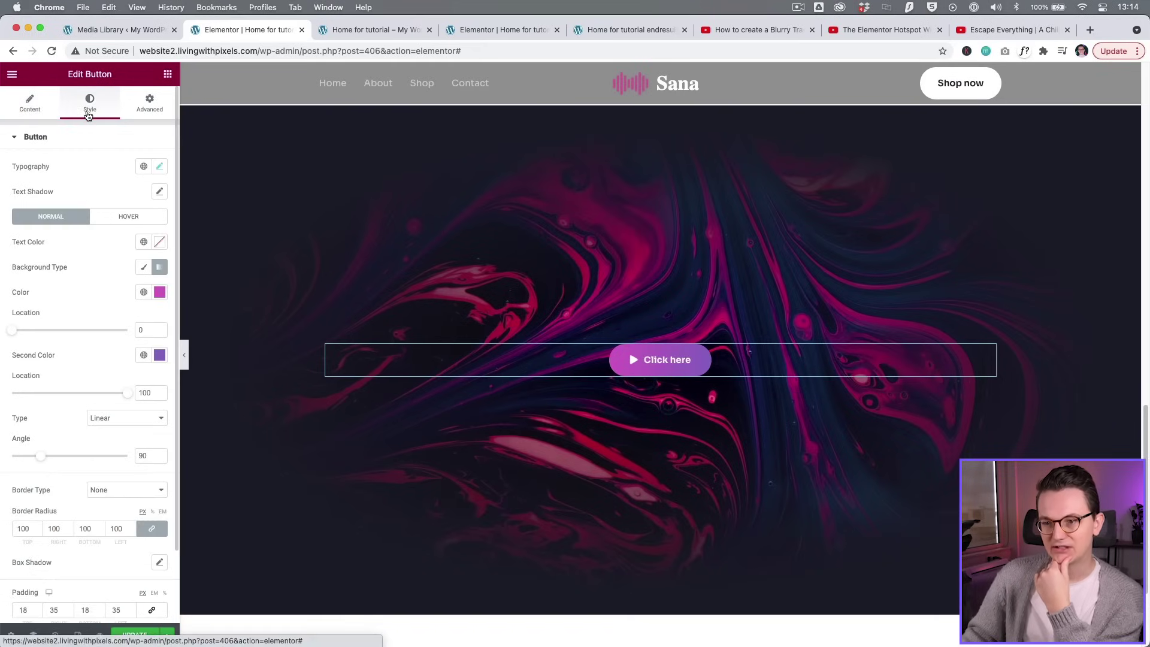
scroll(113, 306, down, 1)
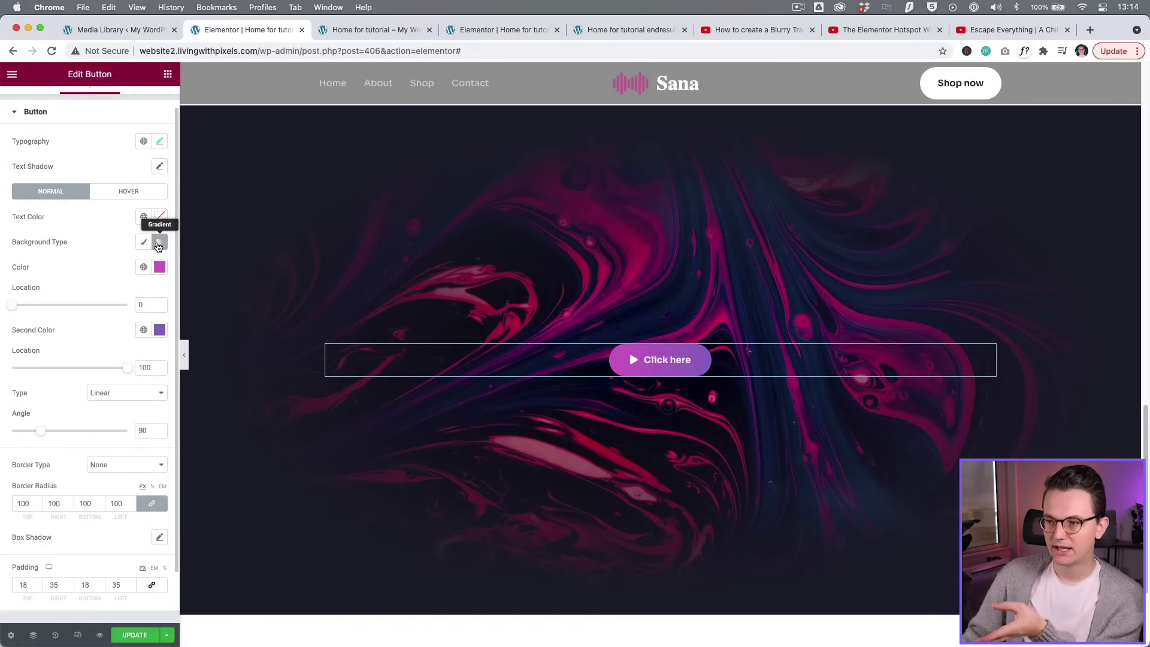
click(158, 244)
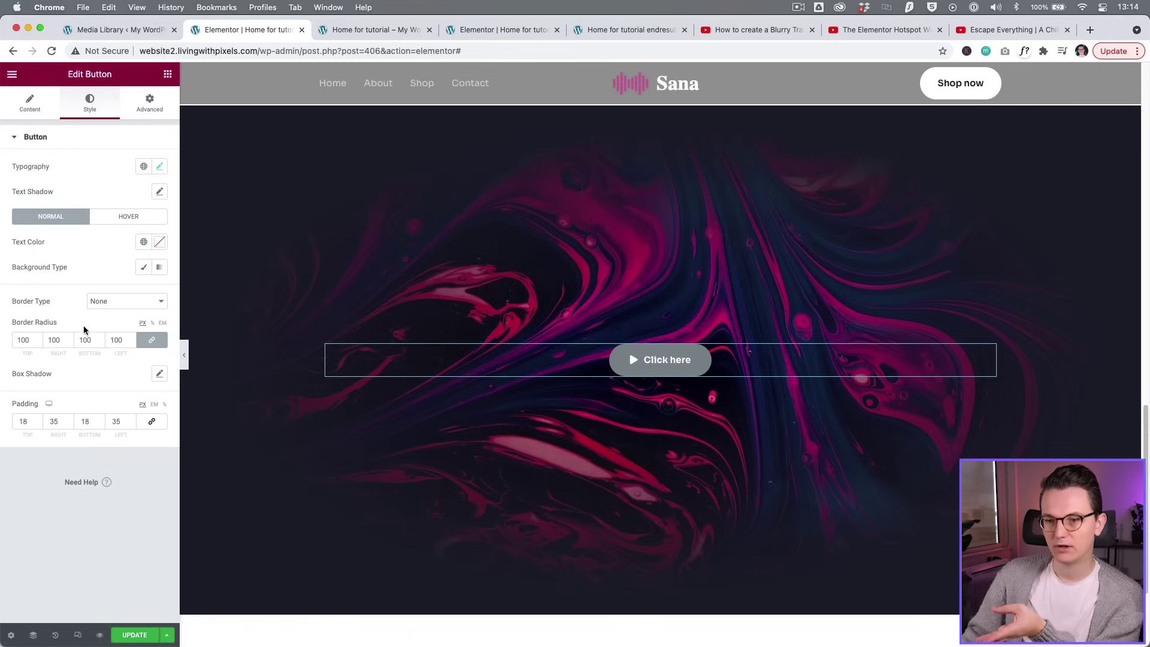
click(119, 301)
click(124, 315)
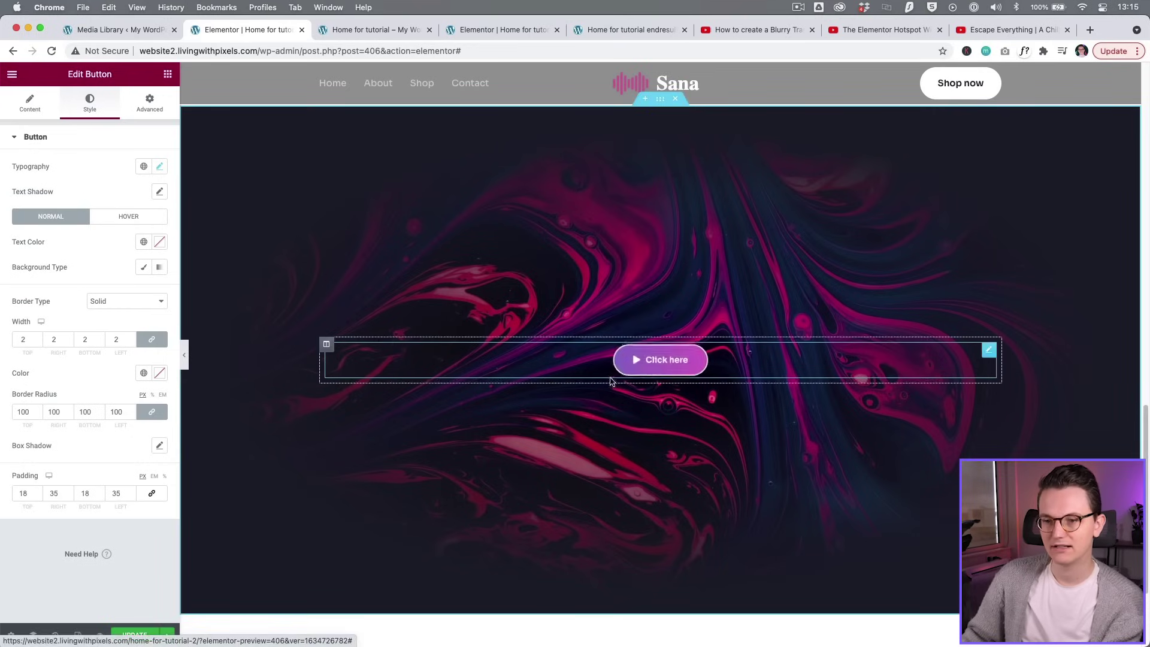
- Give the button's normal state a classic background with a fully transparent color, then check its hover settings
click(144, 268)
click(159, 291)
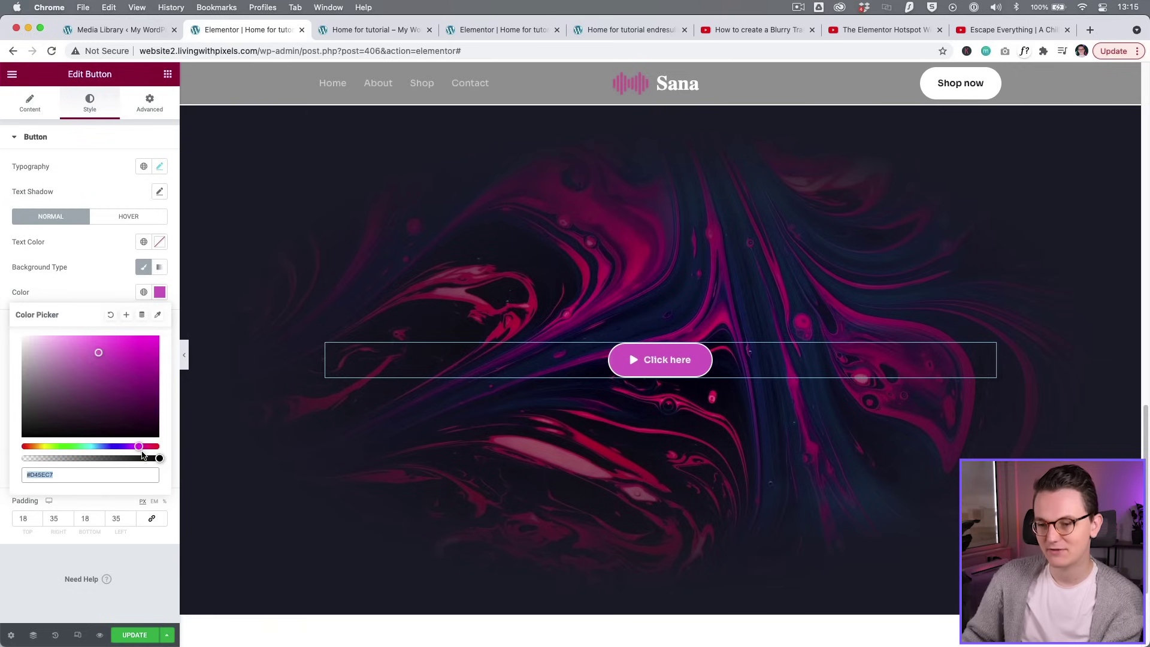
key(BackSpace)
click(99, 275)
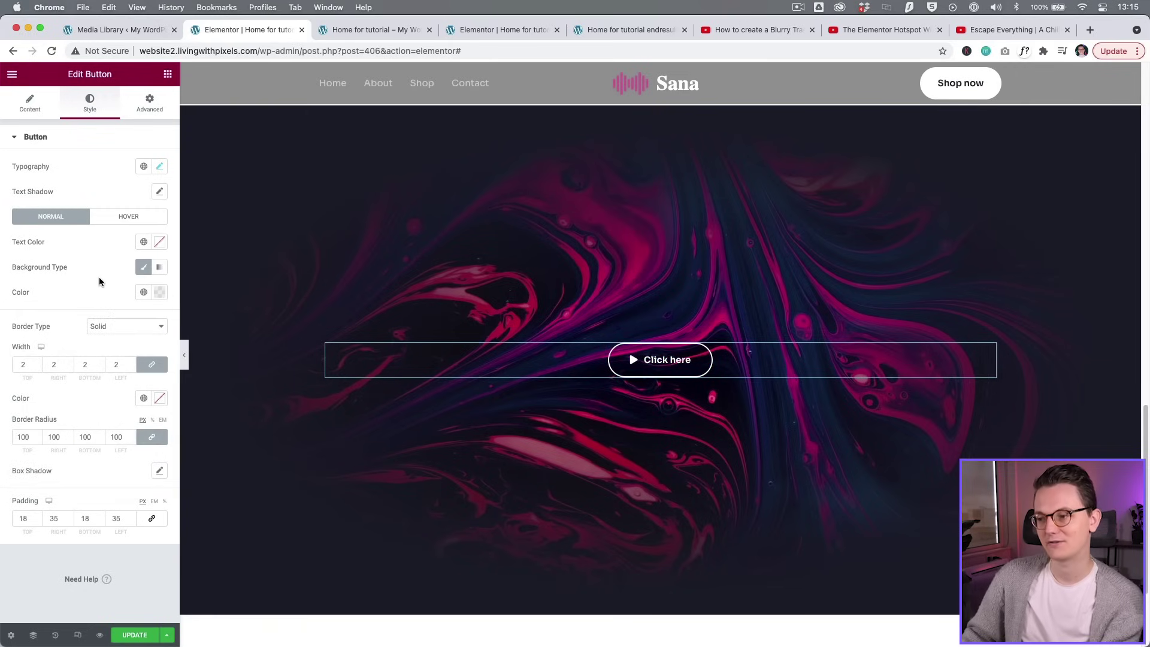
click(128, 218)
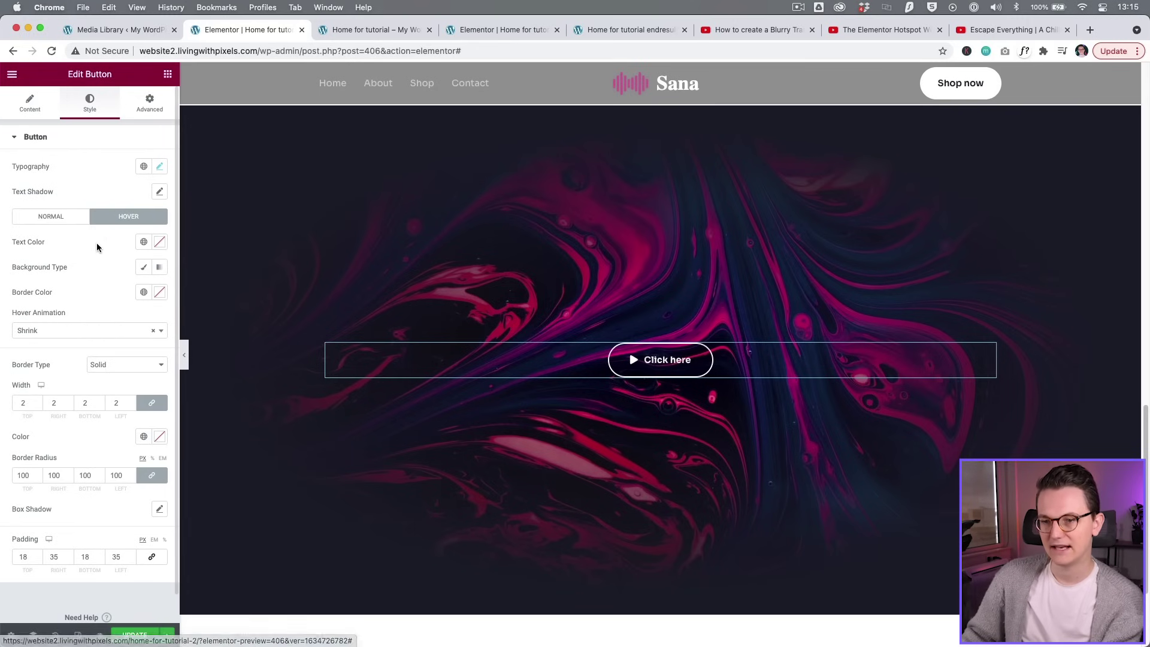
click(52, 221)
- Examine the finished reference page, from the "Designed to be seen and heard" text, button and speaker hotspots up to the hero
key(super+5)
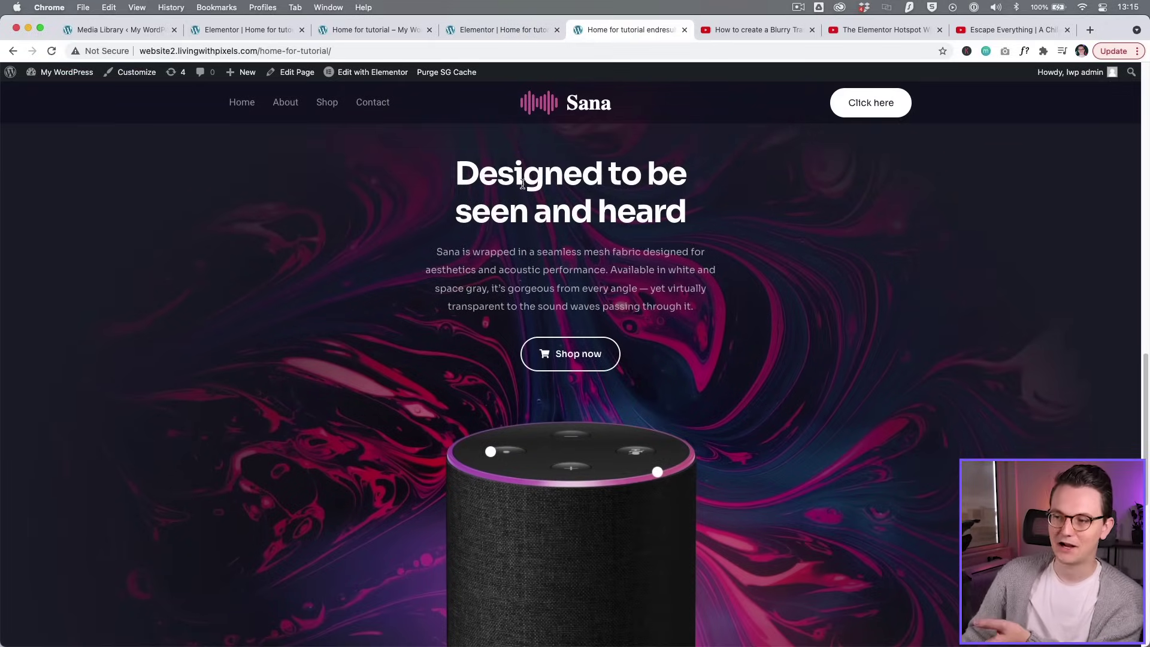
drag(589, 270, 622, 288)
click(621, 329)
scroll(599, 371, up, 2)
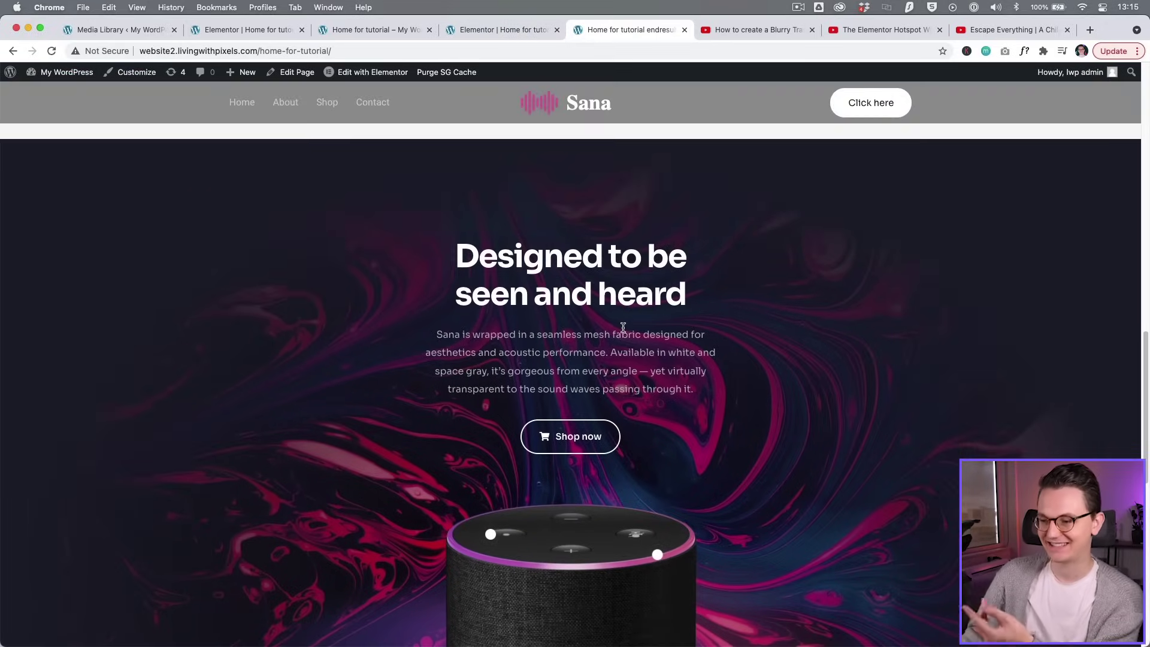
scroll(588, 416, down, 5)
scroll(585, 419, down, 2)
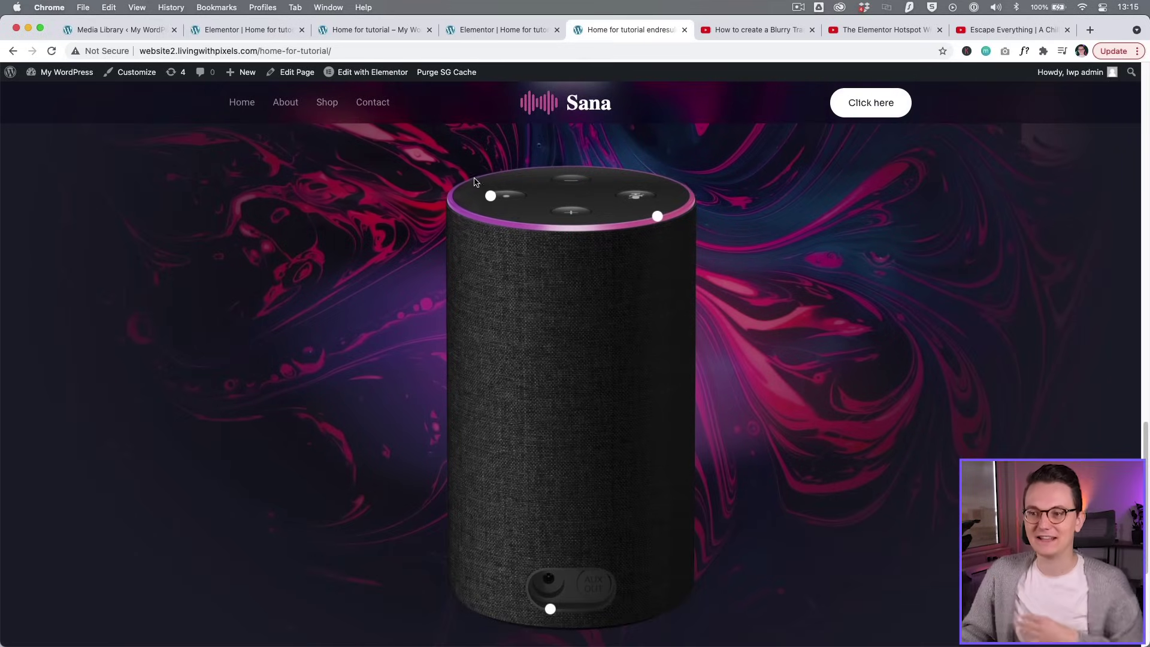
scroll(391, 346, up, 15)
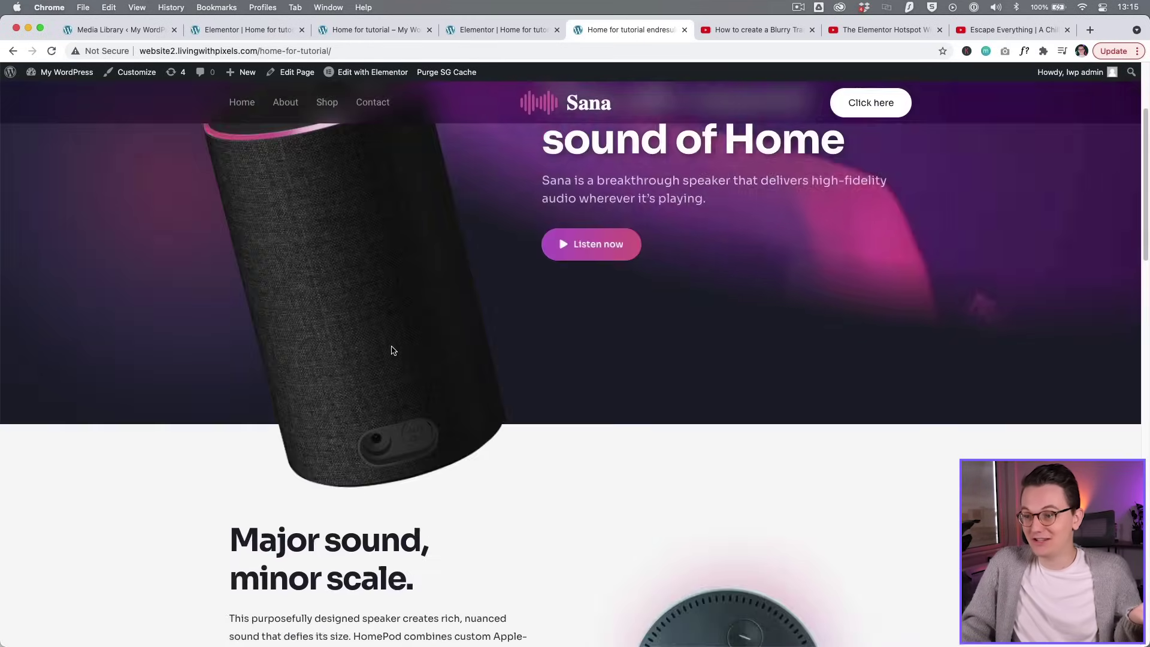
scroll(501, 404, up, 5)
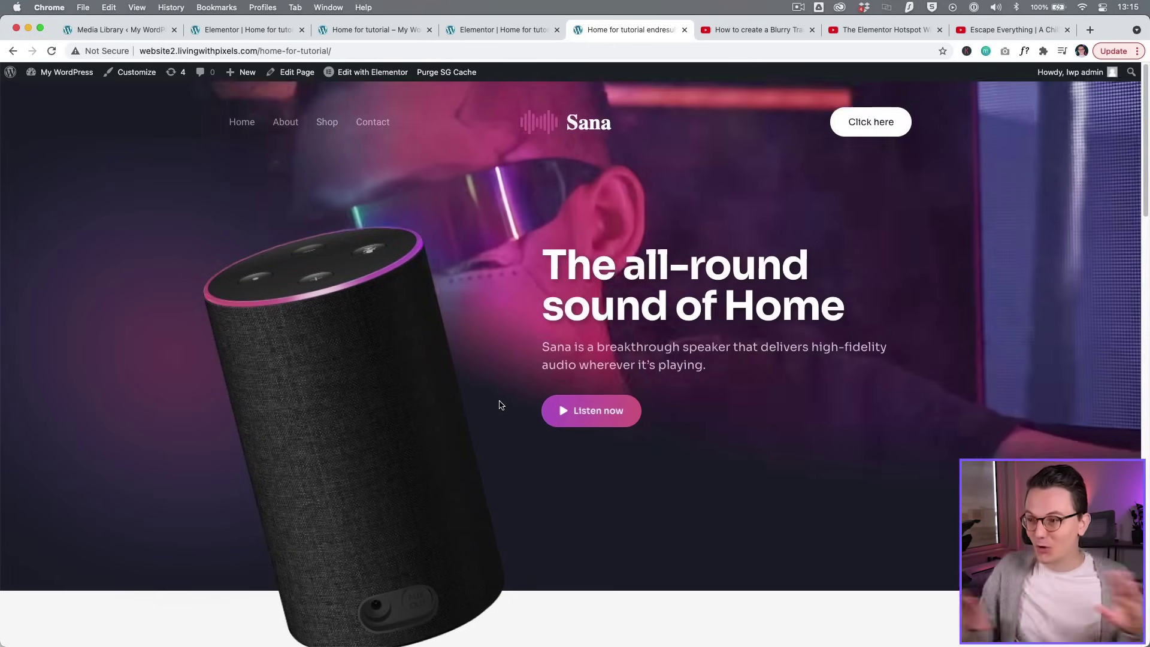